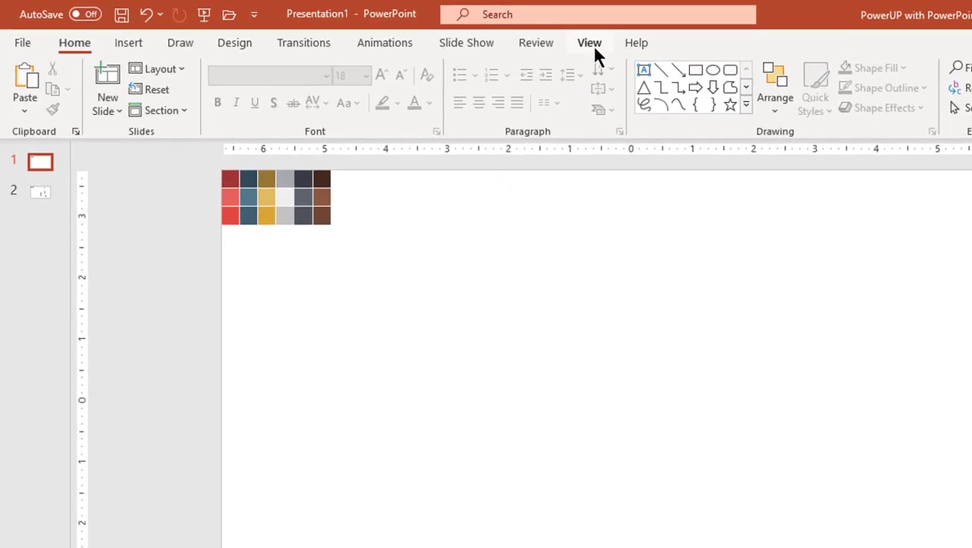
Step: Display the drawing guides and give the slide background a gradient fill
left_click(594, 46)
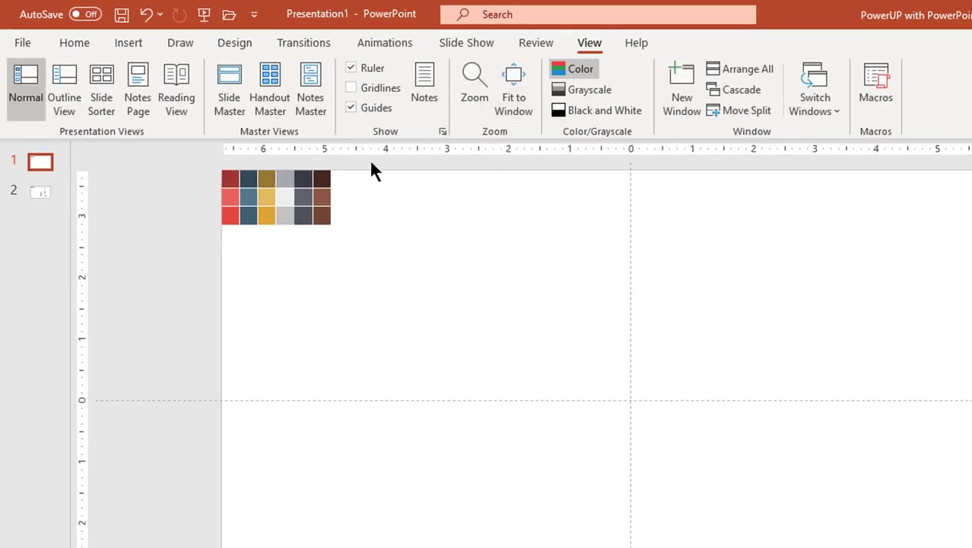
right_click(465, 252)
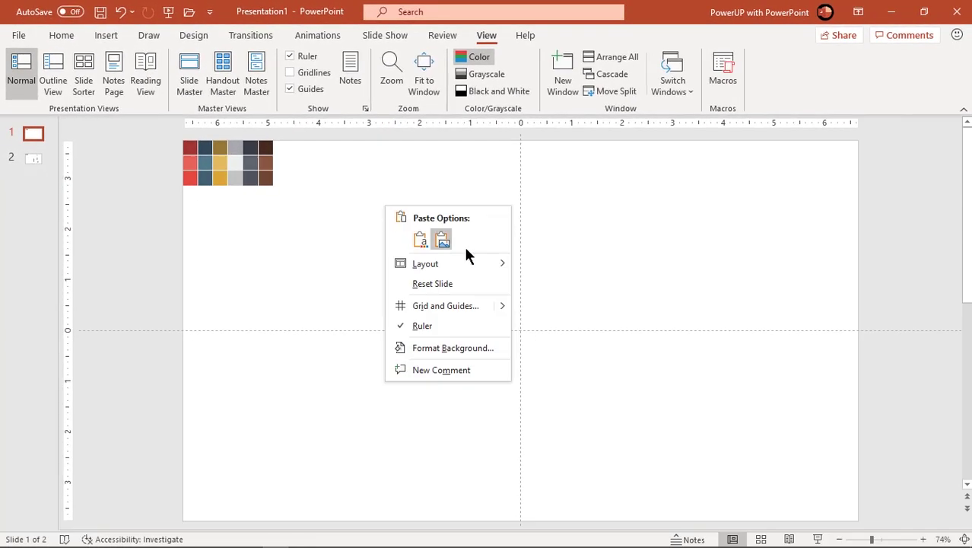
left_click(455, 347)
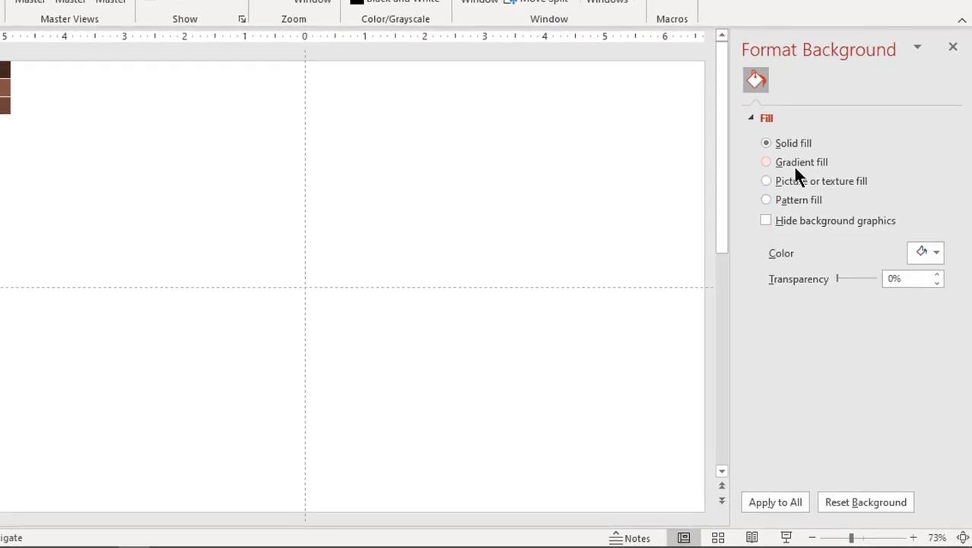
left_click(796, 169)
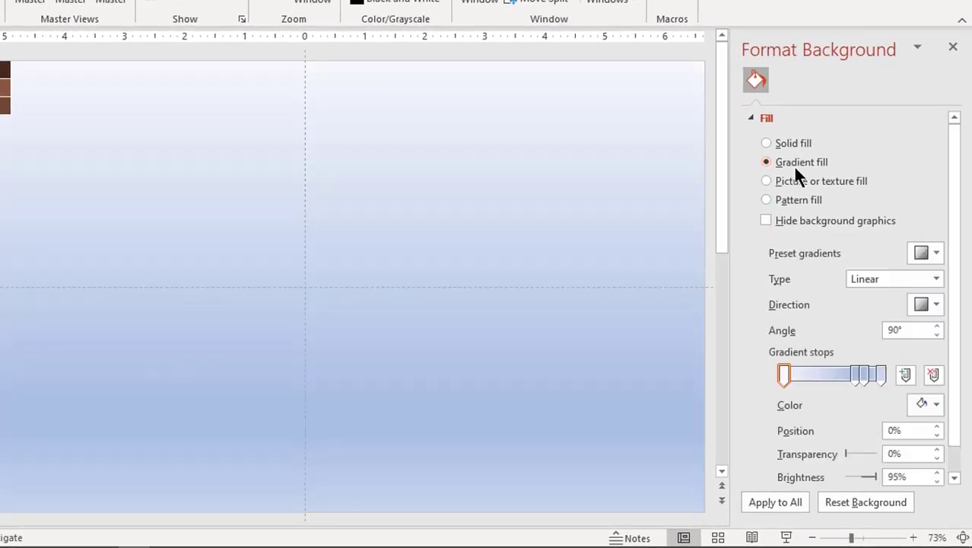
Step: Delete the last two stops from the background gradient, leaving only the 0% and 74% stops
left_click(880, 374)
left_click(932, 374)
left_click(932, 374)
Step: Colour the 74% background gradient stop light grey (white darkened 15%) and move it to the 100% position
left_click(935, 407)
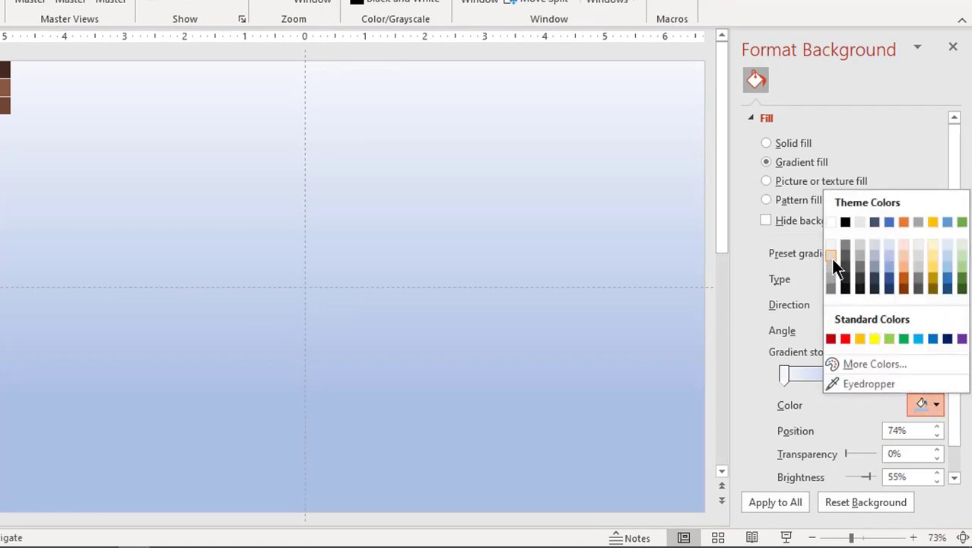
left_click(831, 258)
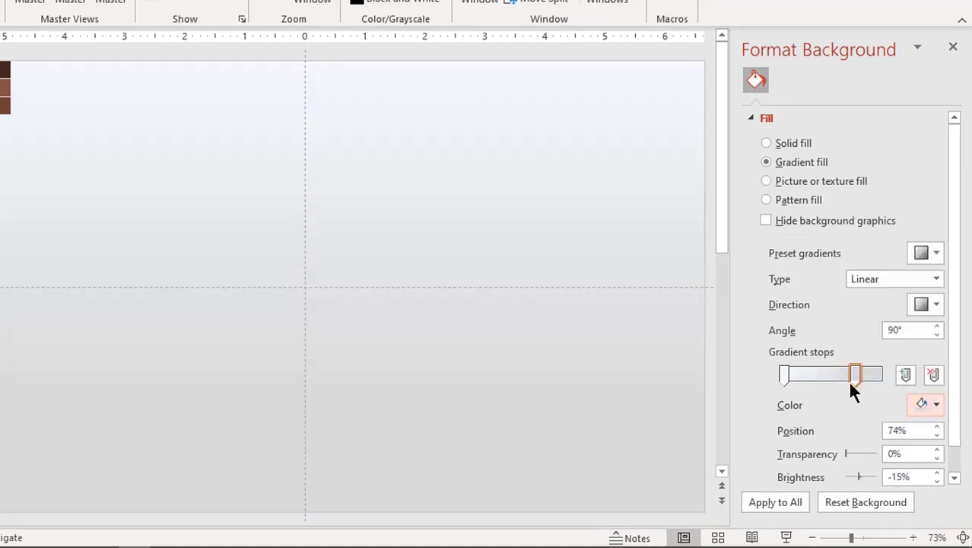
left_click_drag(854, 375, 888, 372)
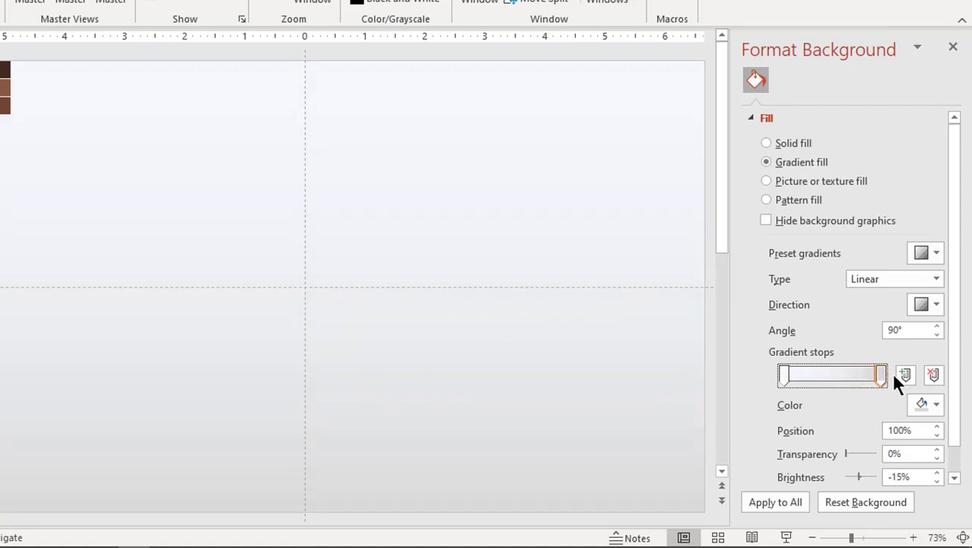
left_click(953, 48)
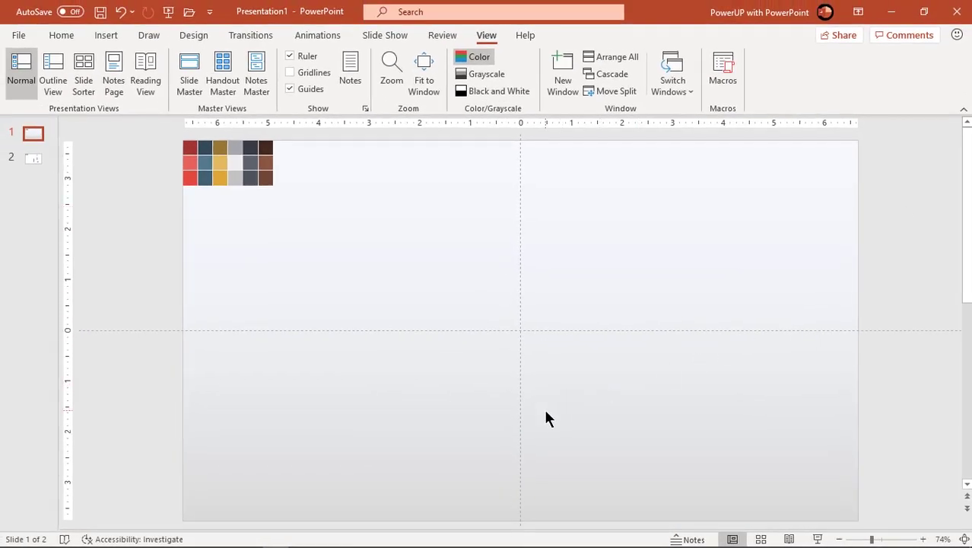
Step: Draw a flat ellipse about 1.44" wide and 0.54" high in the slide's left part, below the colour palette
left_click(110, 38)
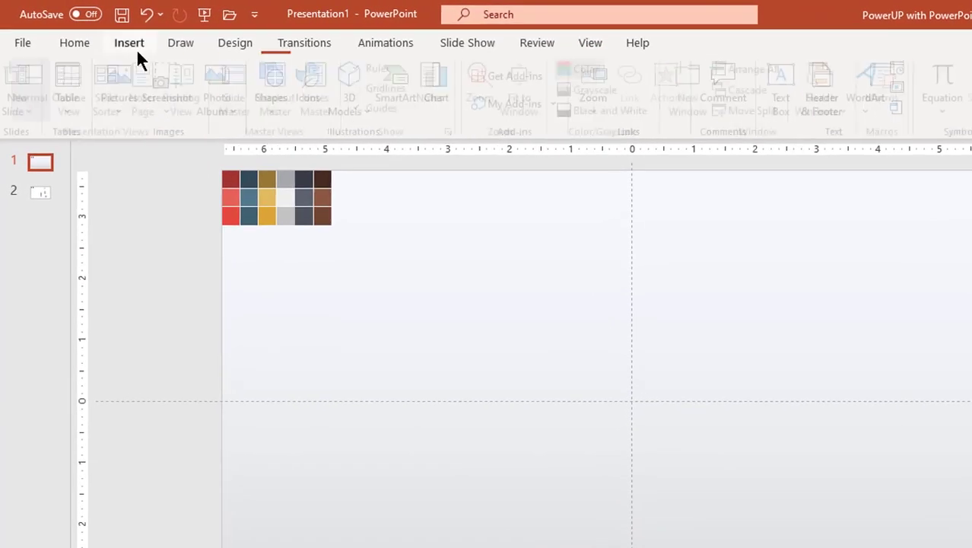
left_click(270, 114)
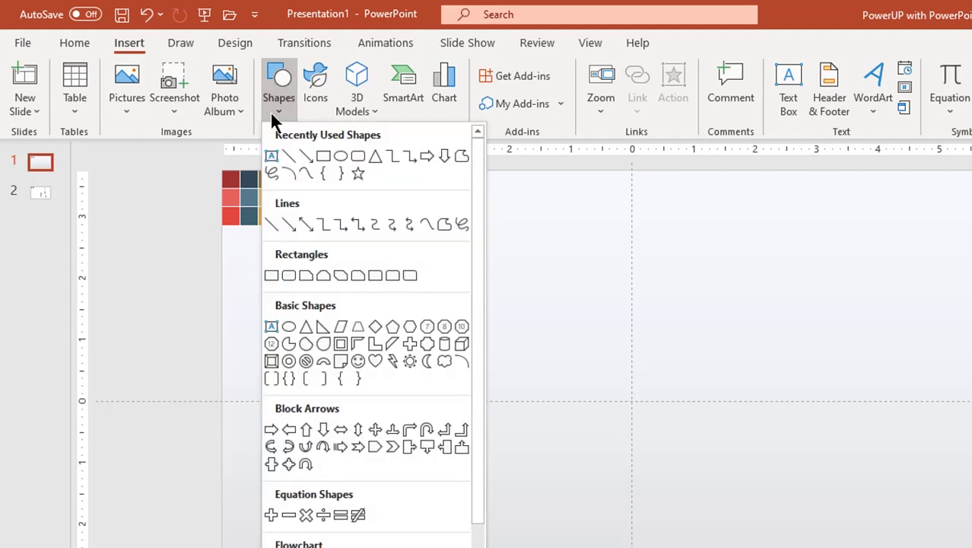
left_click(340, 155)
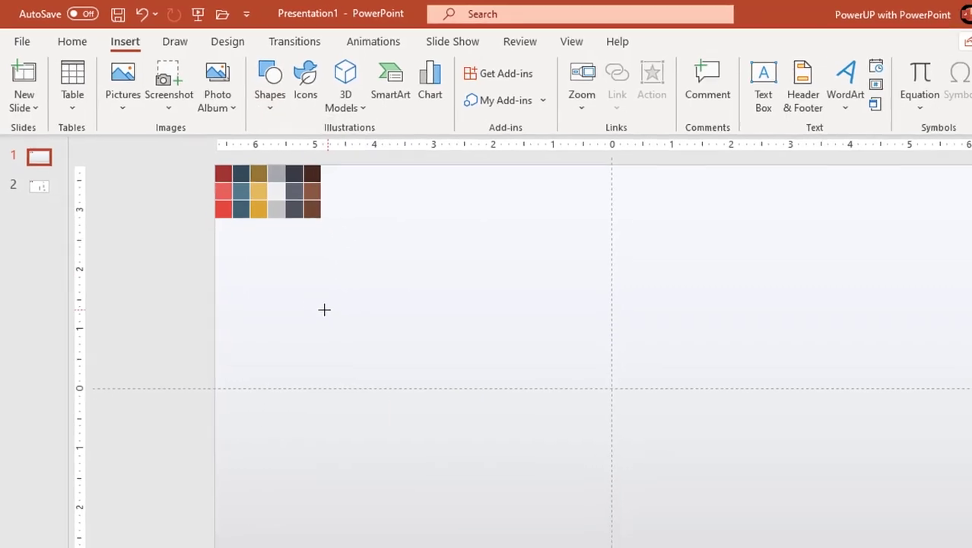
left_click_drag(314, 311, 355, 325)
left_click_drag(292, 267, 328, 281)
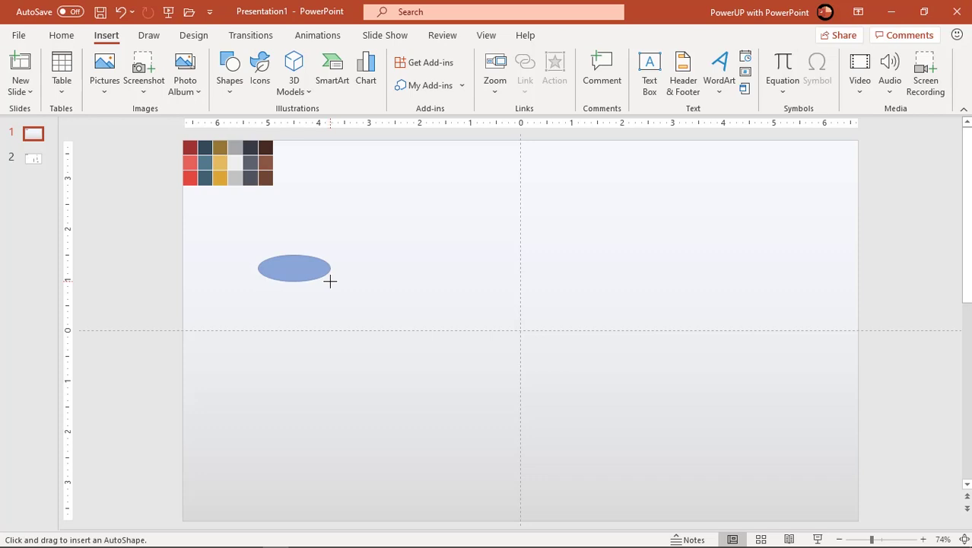
left_click_drag(330, 282, 331, 281)
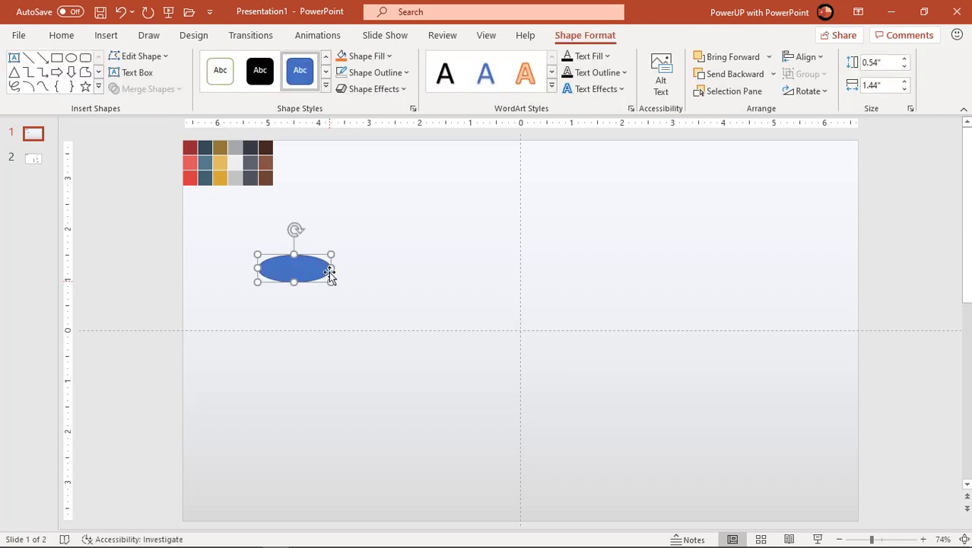
Step: Remove the ellipse's outline and fill it with light orange
left_click(371, 75)
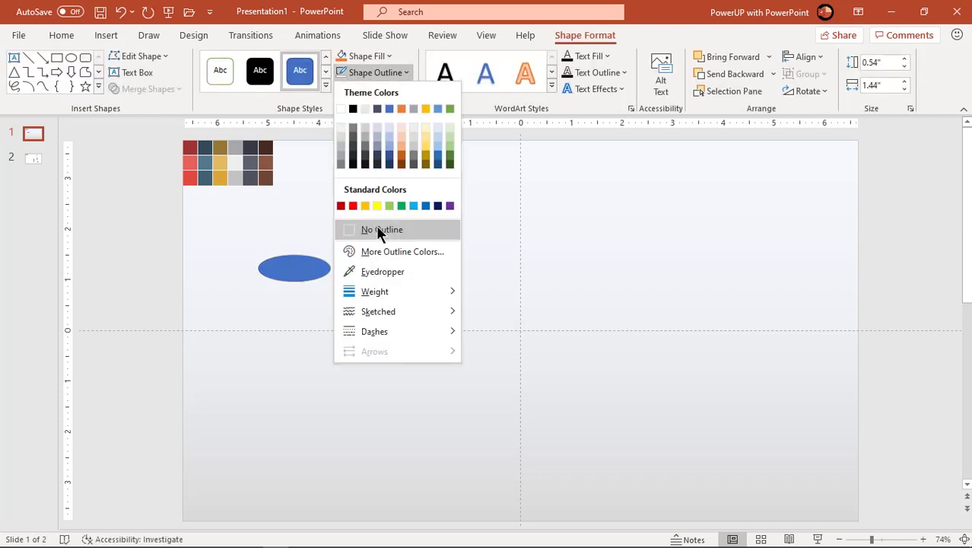
left_click(378, 227)
left_click(374, 59)
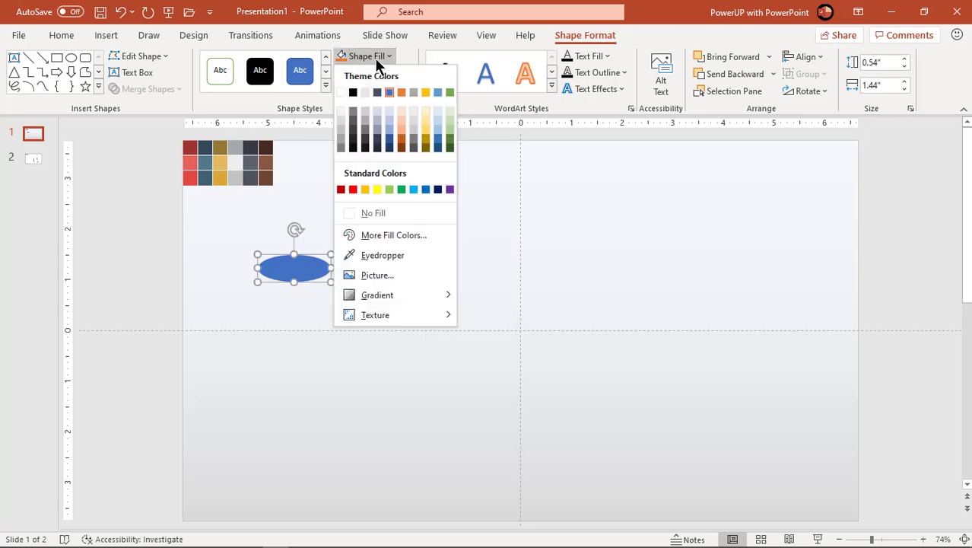
left_click(389, 112)
left_click(407, 243)
Step: Duplicate the orange ellipse straight below the original, about 3.1" lower
left_click(291, 270)
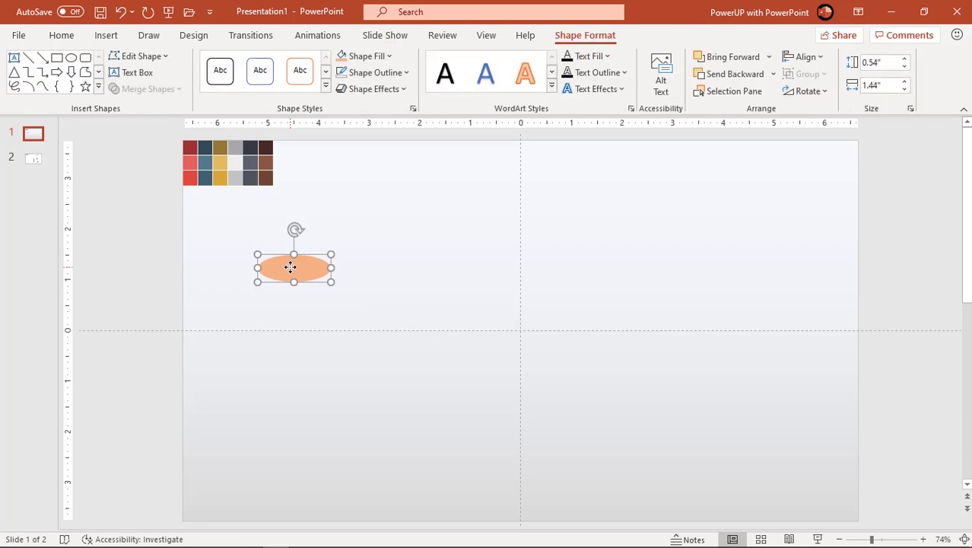
left_click_drag(291, 269, 281, 420)
left_click(386, 381)
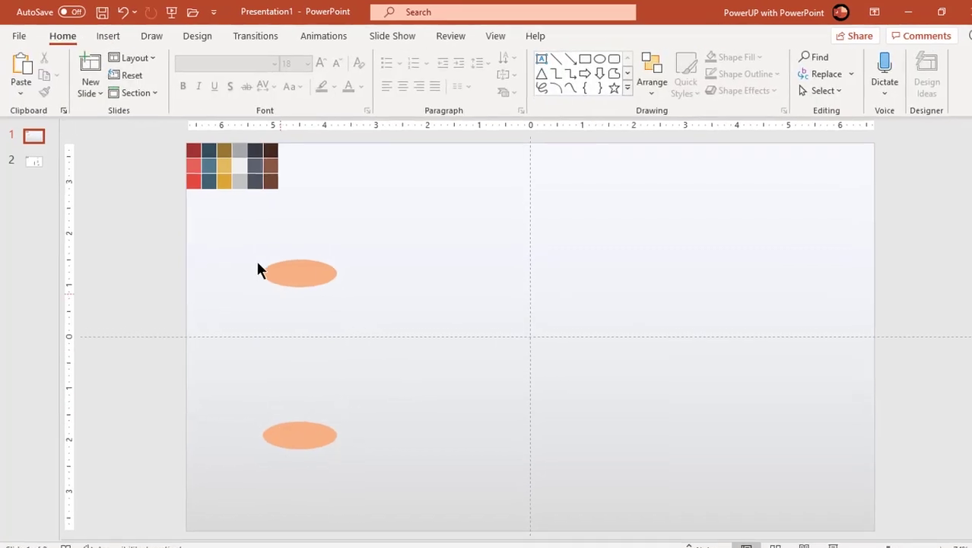
Step: Draw a rectangle about 1.44" wide and 3.13" high spanning from the centre of the upper ellipse to the centre of the lower one
left_click(106, 35)
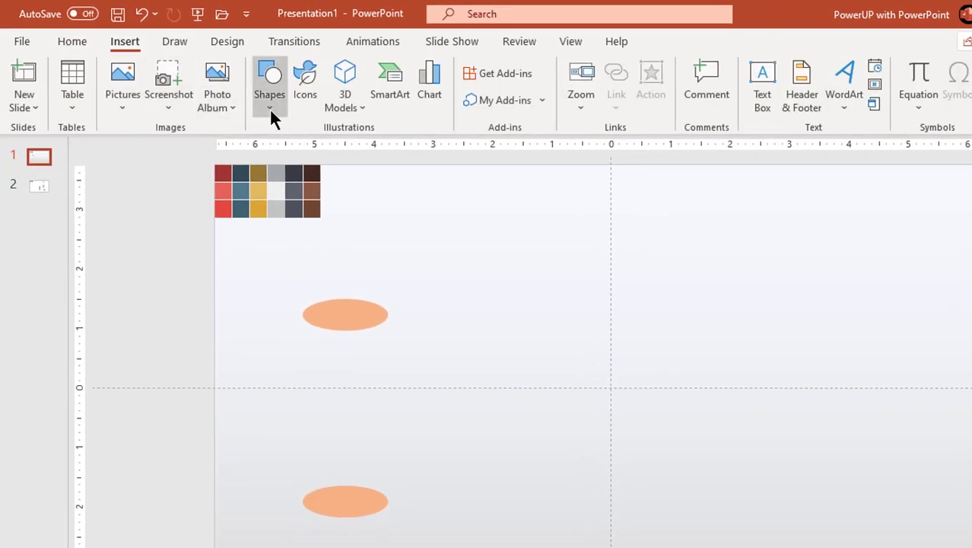
left_click(269, 110)
left_click(314, 157)
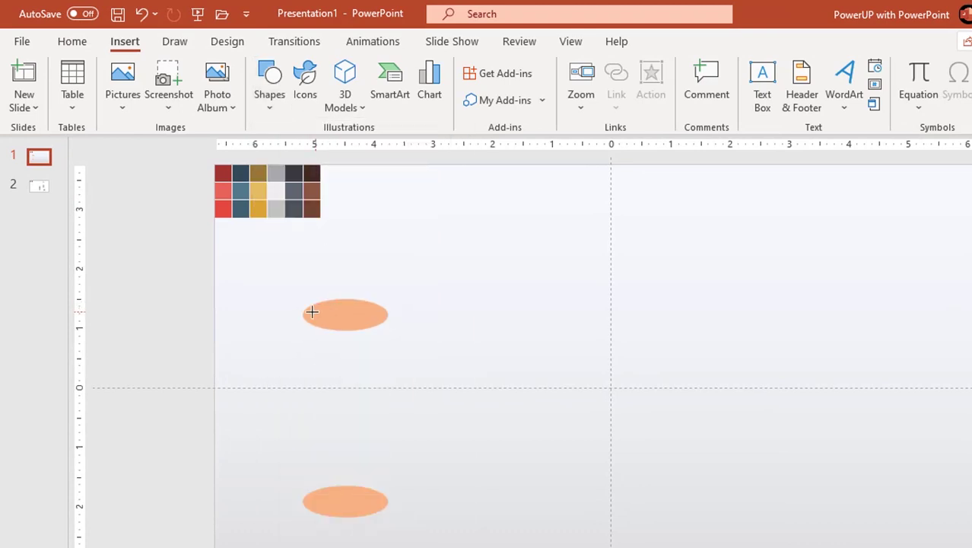
left_click_drag(303, 315, 369, 423)
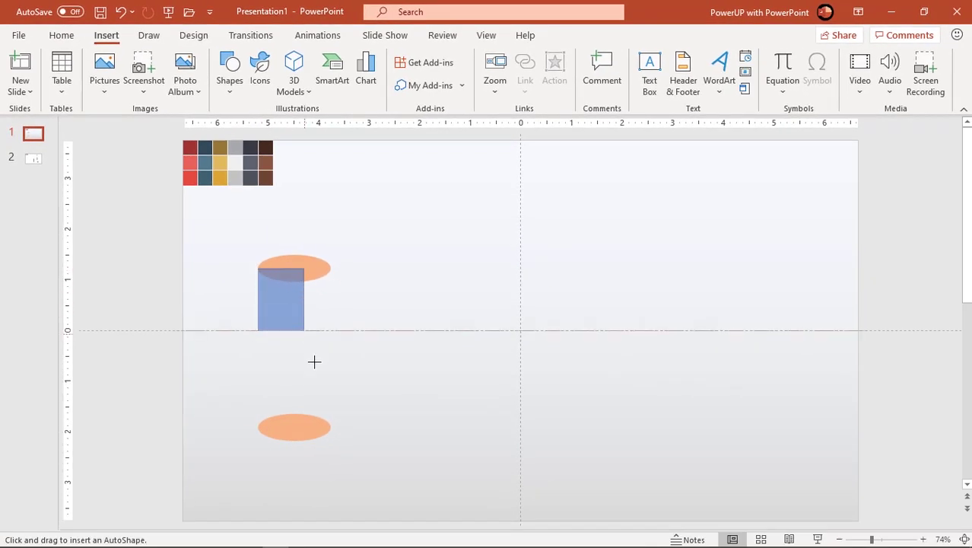
left_click_drag(314, 362, 330, 427)
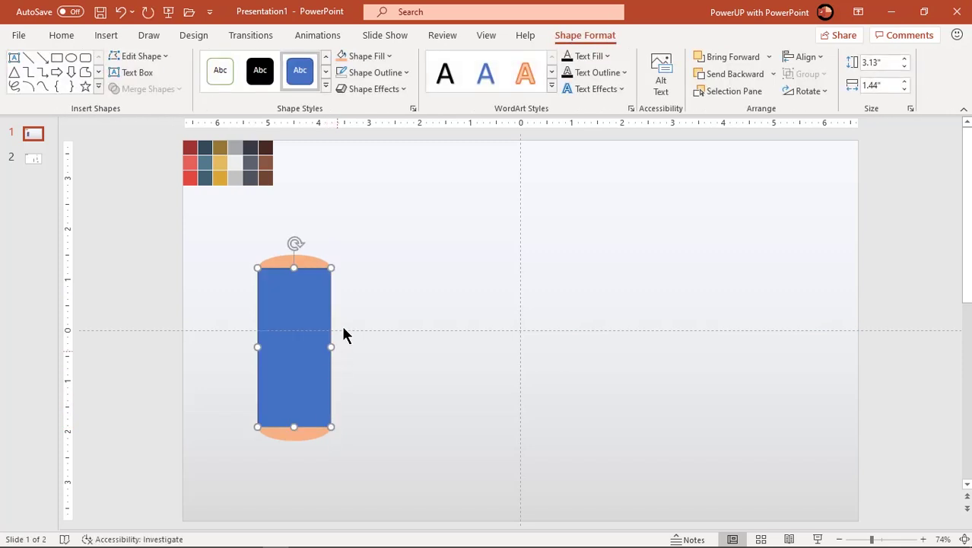
Step: Remove the rectangle's outline and send it behind both ellipses
left_click(388, 73)
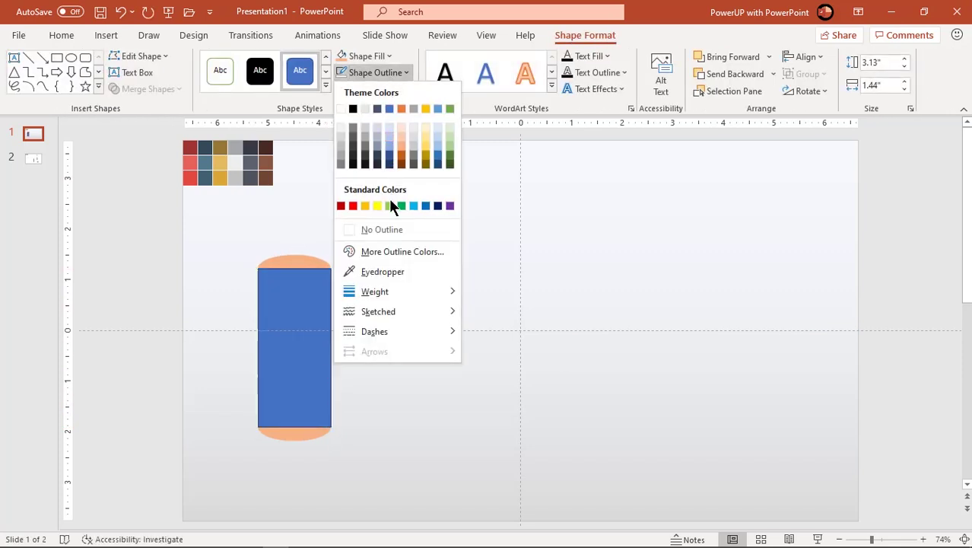
left_click(384, 229)
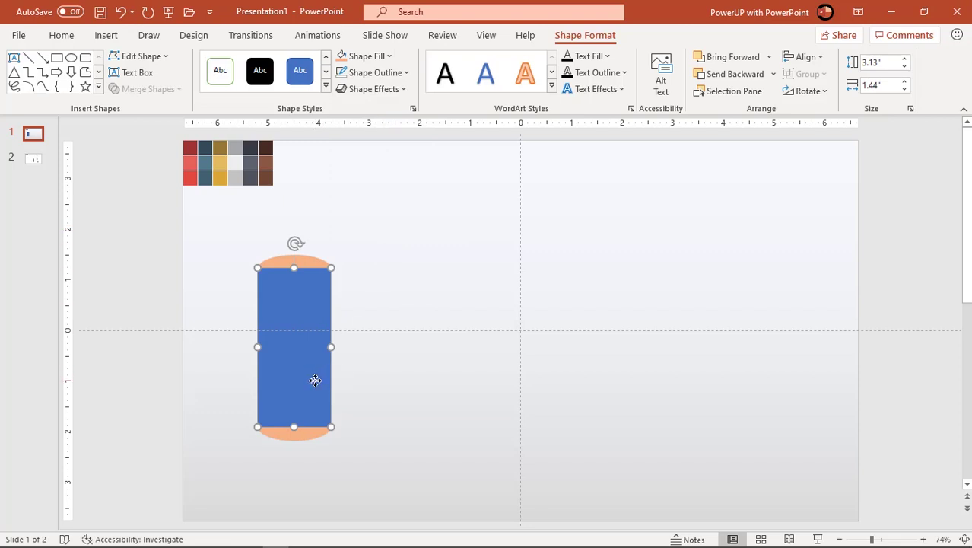
right_click(315, 380)
left_click(362, 341)
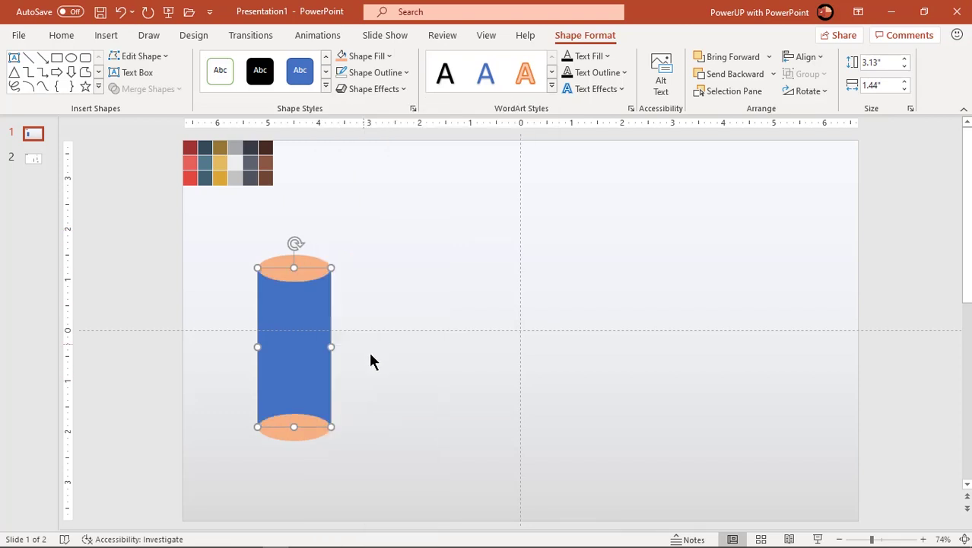
left_click(378, 370)
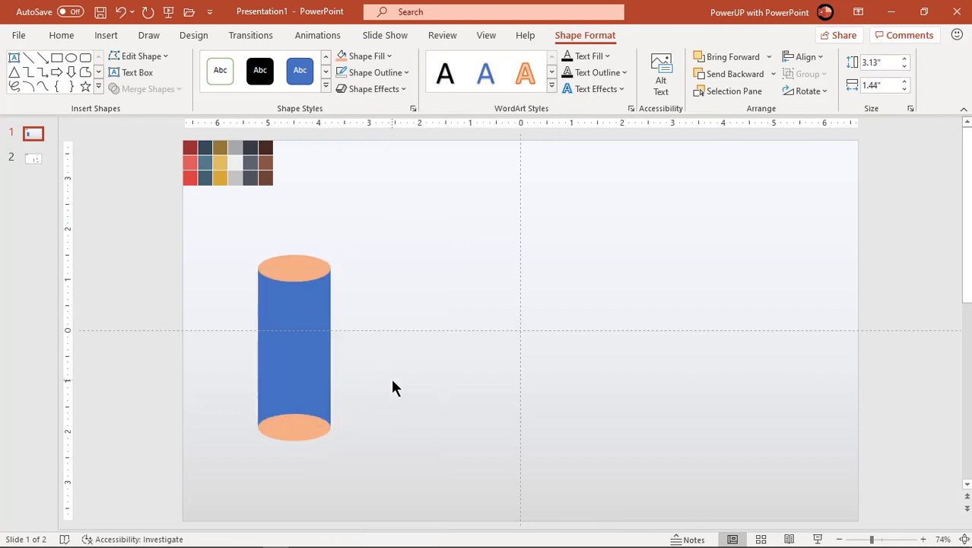
Step: Nudge the lower ellipse slightly upward to line up with the rectangle's bottom edge
left_click(290, 432)
left_click_drag(290, 432, 290, 429)
left_click(396, 430)
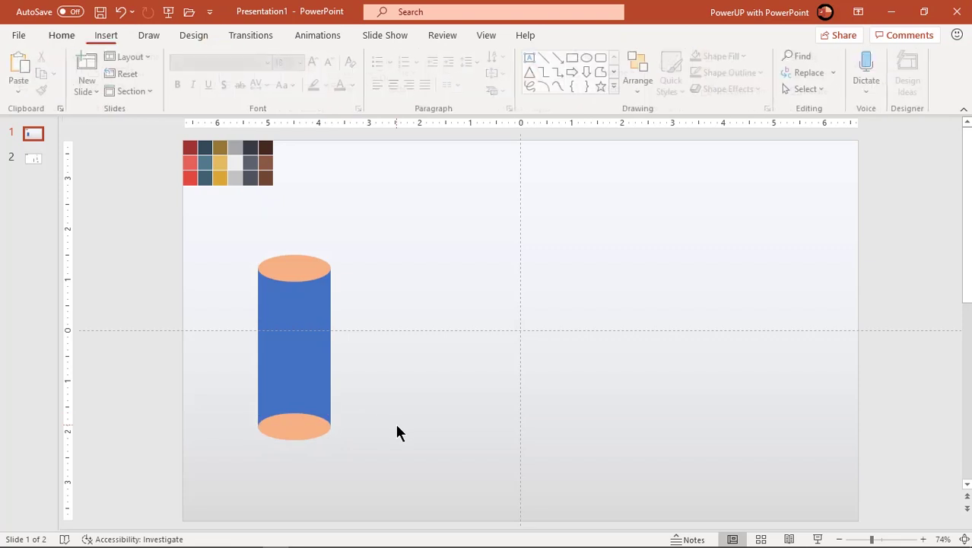
Step: Duplicate the whole cylinder five times to the right, making a row of six evenly spaced cylinders
left_click_drag(401, 467, 229, 235)
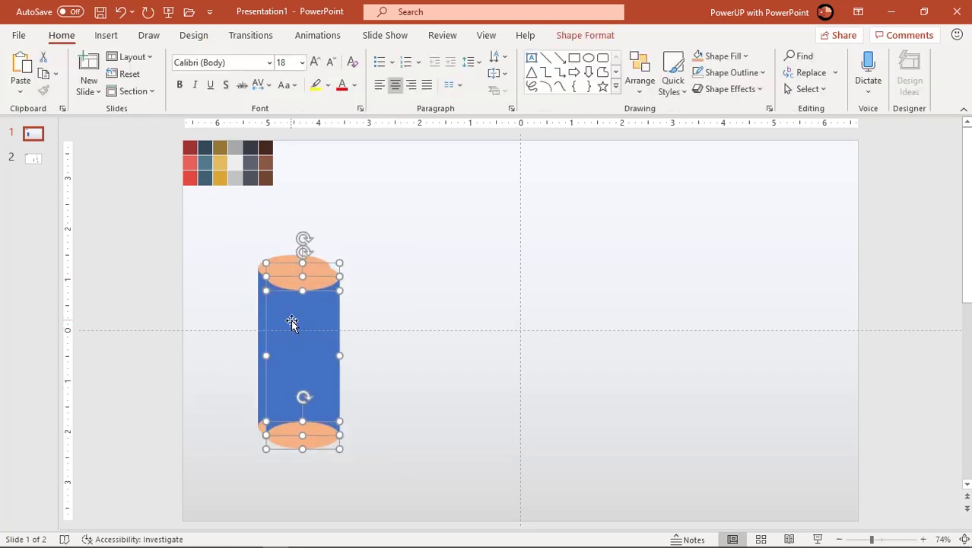
left_click_drag(292, 320, 370, 316)
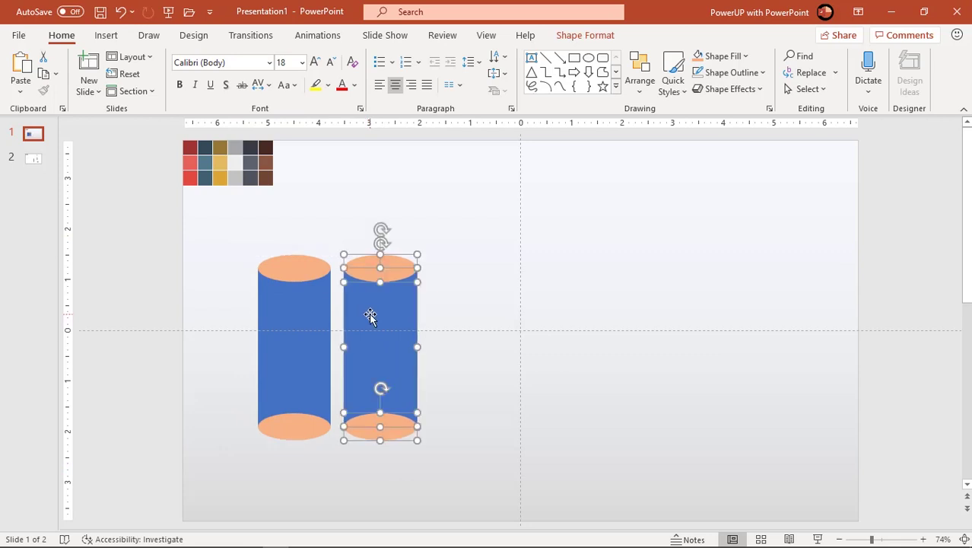
key("ctrl+d")
key("ctrl+d")
key("ctrl+d")
key("ctrl+d")
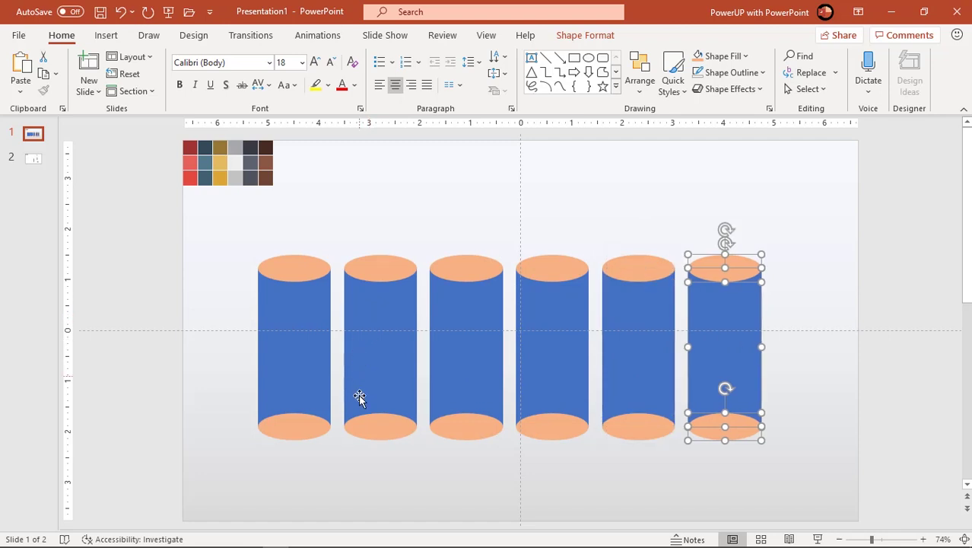
Step: Shorten the second and third cylinders to tops about 0.7" and 0.45" above the slide's centre line, moving their top ellipses down to match
left_click(370, 373)
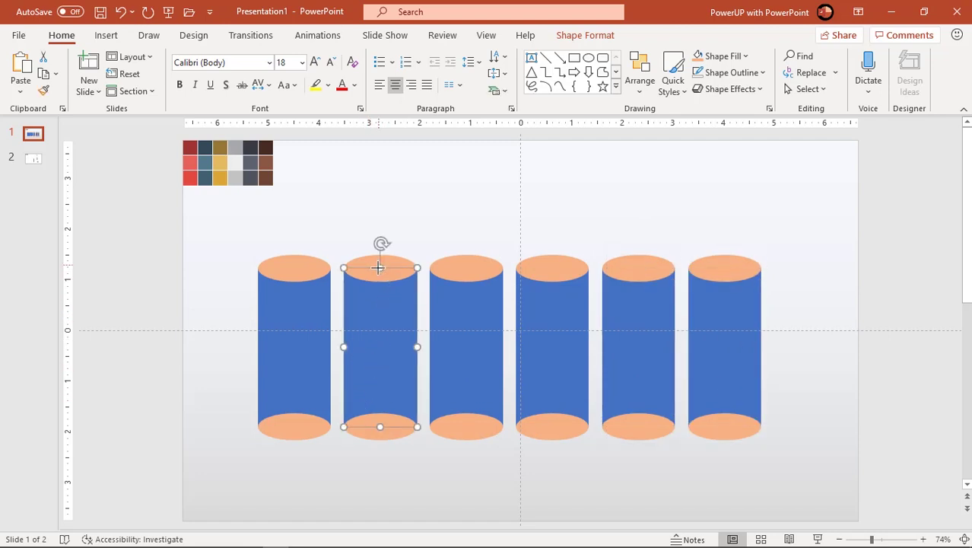
left_click_drag(378, 271, 393, 294)
left_click(399, 268)
left_click(463, 279)
left_click_drag(467, 267, 467, 308)
left_click(479, 268)
left_click_drag(479, 268, 485, 304)
Step: Shorten the fourth cylinder to the slide's centre line and the fifth to about 0.55" below it, lowering their top ellipses to match
left_click(557, 314)
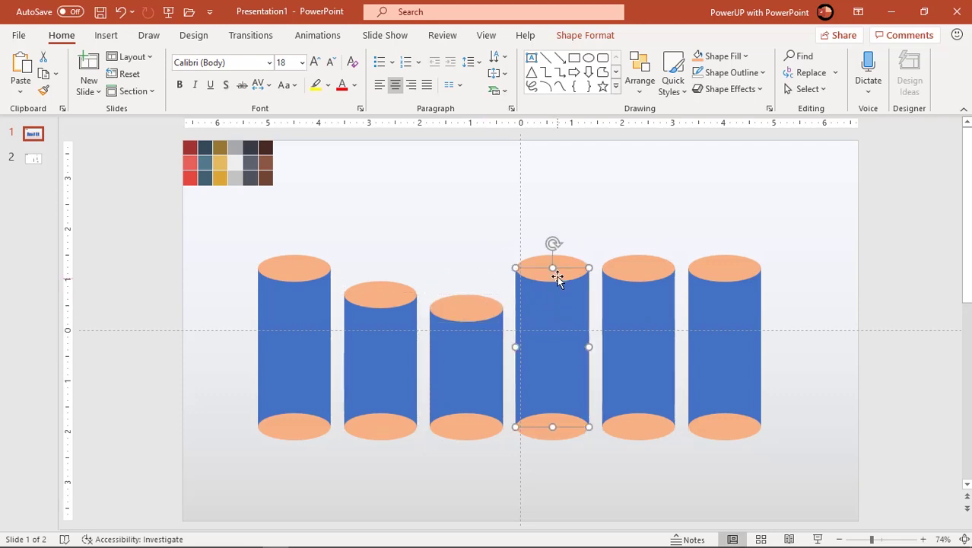
left_click_drag(552, 268, 548, 330)
left_click(551, 283)
left_click_drag(555, 269, 558, 333)
left_click(624, 327)
left_click_drag(636, 267, 644, 357)
left_click(648, 265)
Step: Shorten the sixth cylinder to about 1.25" below the slide's centre line and lower its top ellipse to match
left_click(719, 332)
left_click_drag(724, 268, 725, 392)
left_click(727, 267)
left_click_drag(727, 267, 733, 391)
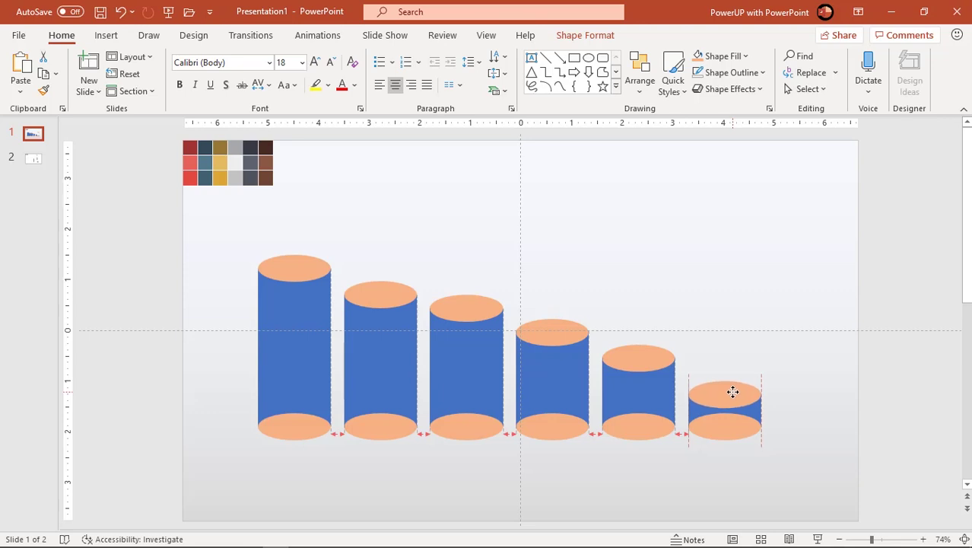
left_click(795, 405)
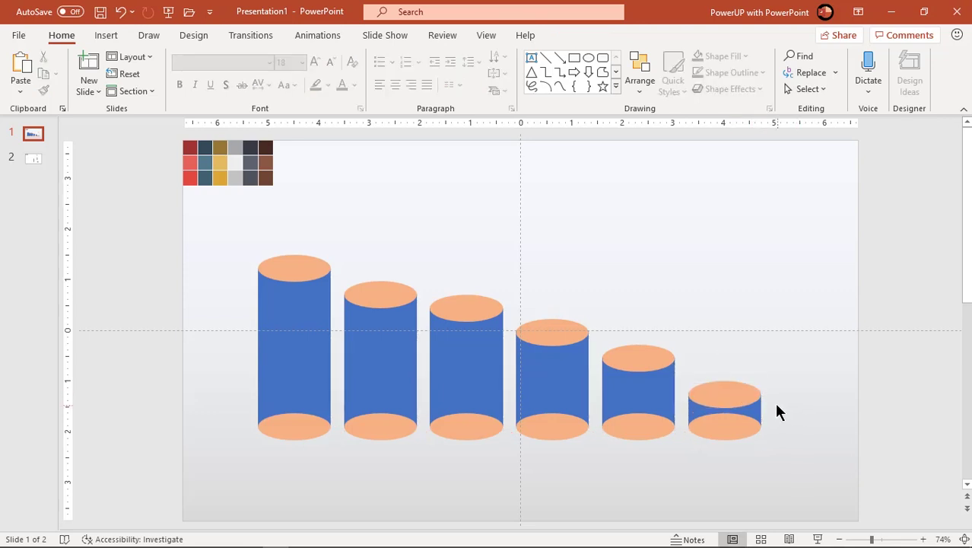
Step: Merge the sixth cylinder's body with its bottom ellipse using Union, and do the same for the fifth cylinder
left_click(761, 411)
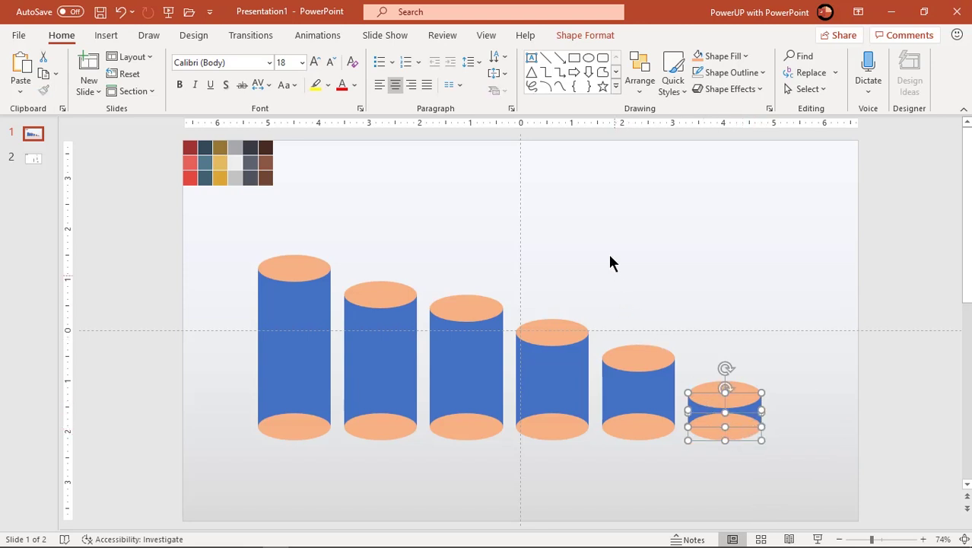
left_click(585, 35)
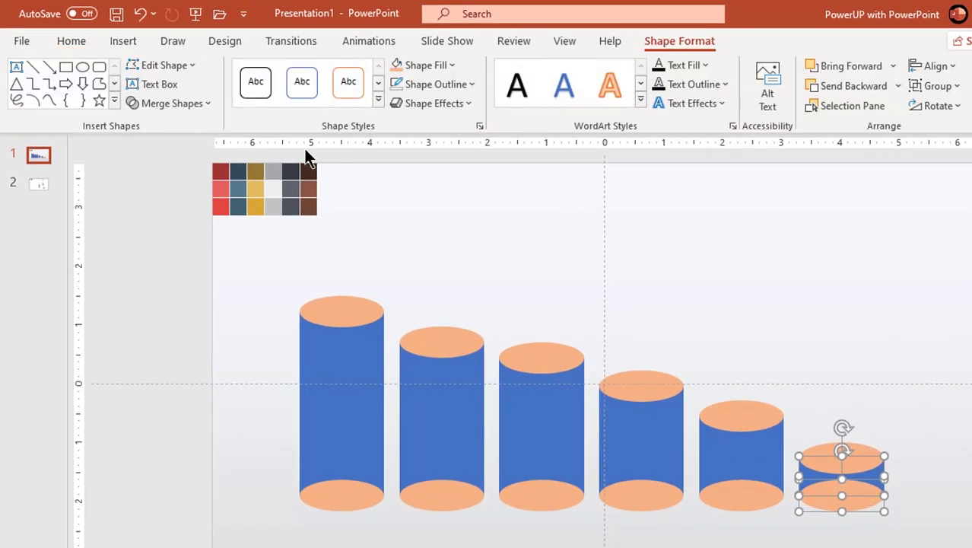
left_click(178, 108)
left_click(174, 124)
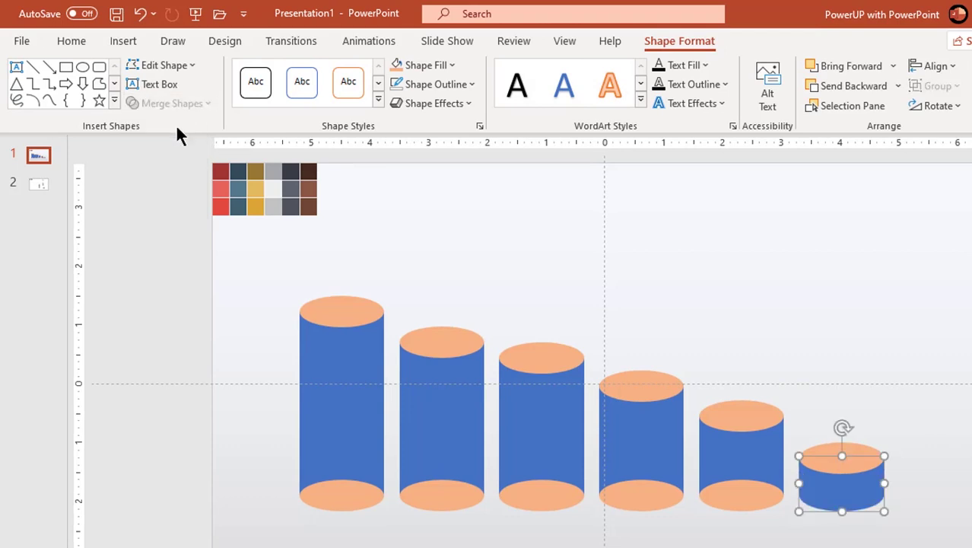
left_click(764, 462)
left_click(743, 508, "shift")
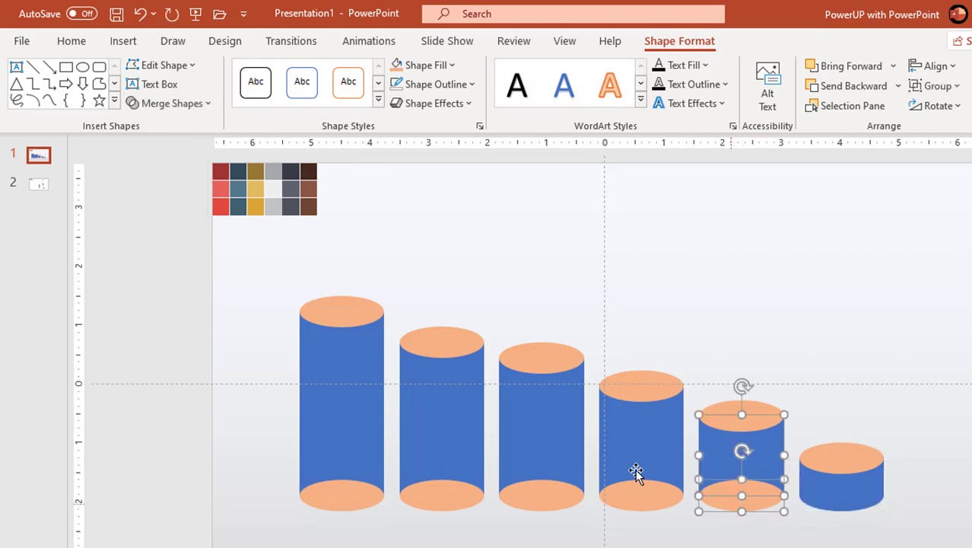
left_click(175, 103)
left_click(169, 124)
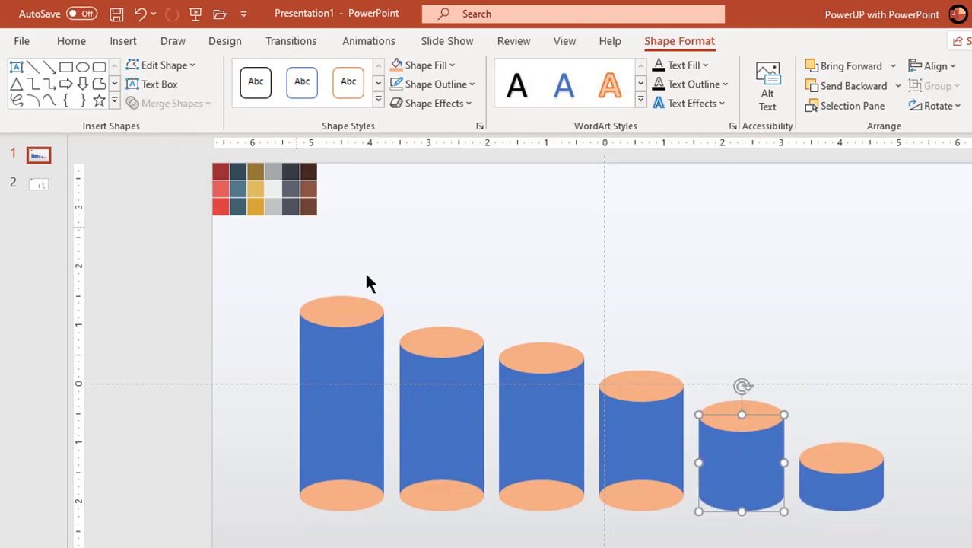
Step: Union the body and bottom ellipse of the fourth cylinder, and likewise those of the third cylinder
left_click(627, 436)
left_click(633, 502, "shift")
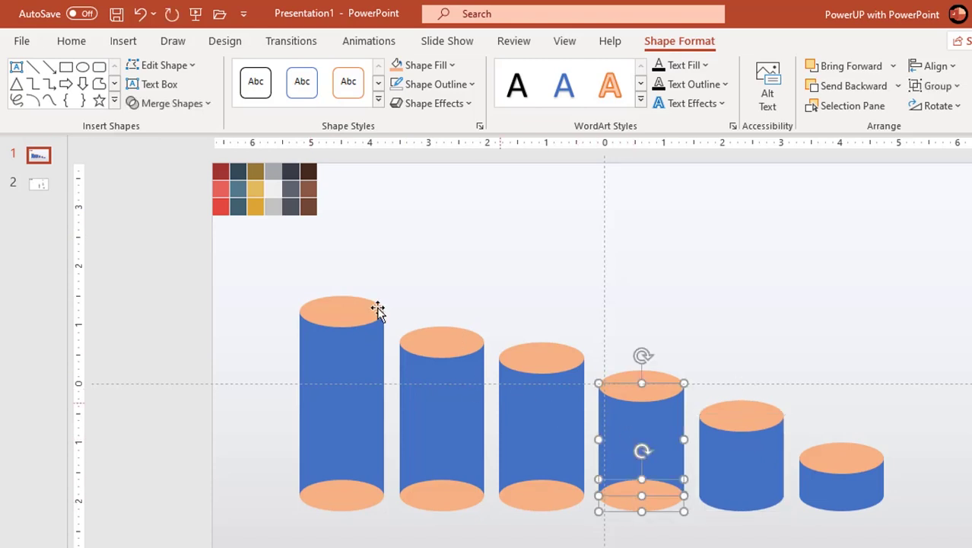
left_click(185, 108)
left_click(181, 124)
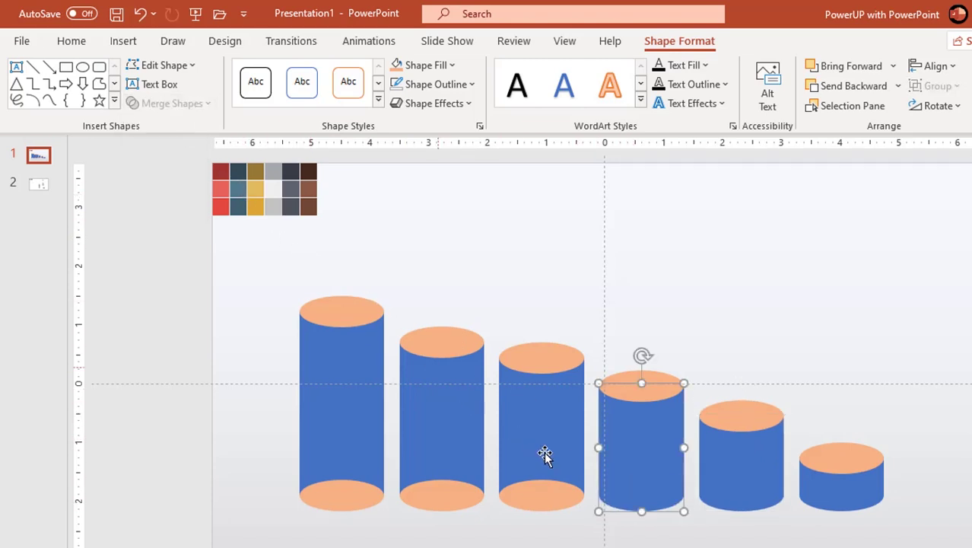
left_click(560, 449)
left_click(543, 501, "shift")
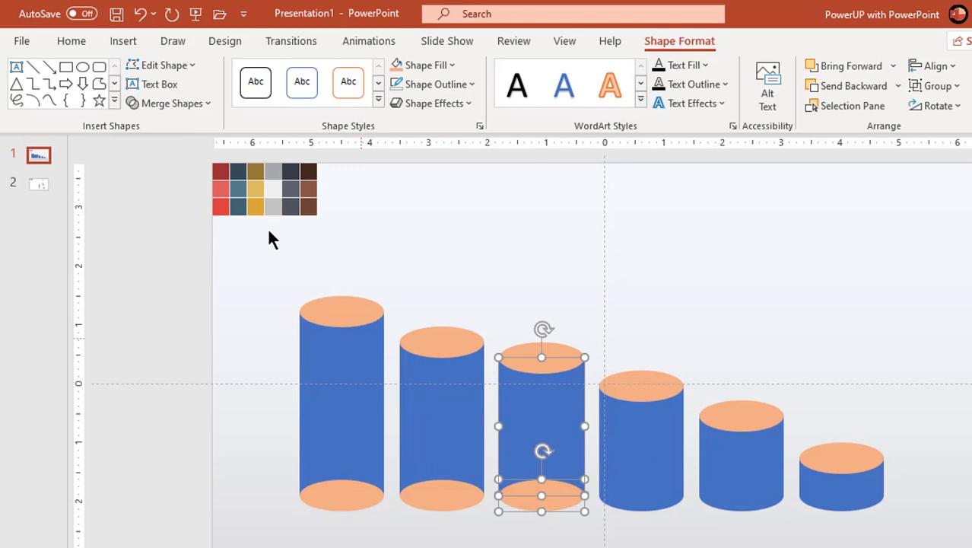
left_click(194, 107)
left_click(186, 125)
Step: Union the body and bottom ellipse of the second cylinder, and likewise those of the first cylinder
left_click(435, 440)
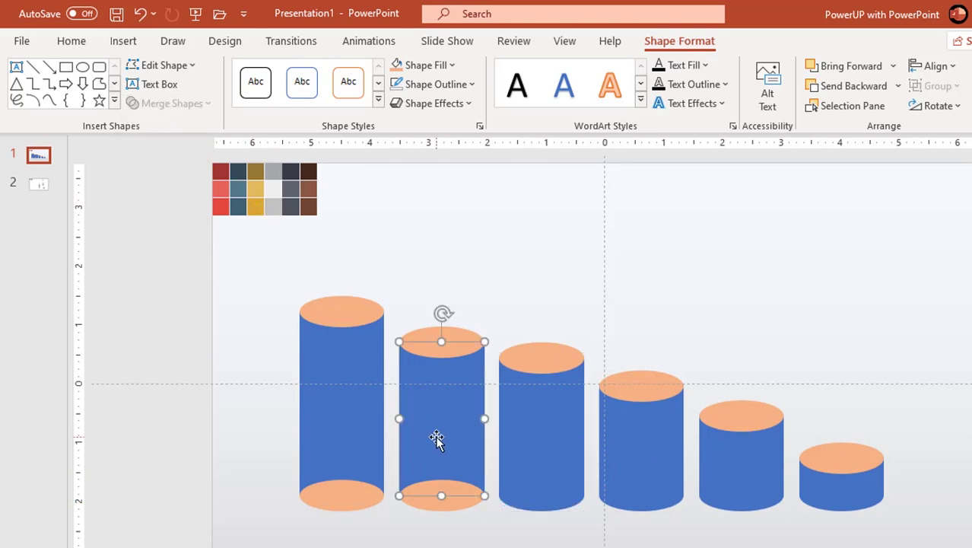
left_click(448, 503, "shift")
left_click(180, 103)
left_click(179, 124)
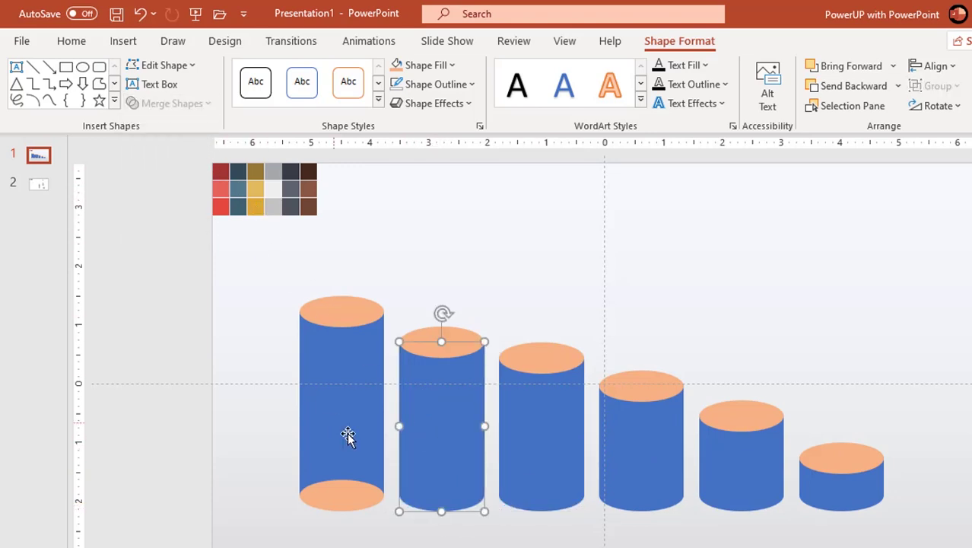
left_click(352, 425)
left_click(340, 509, "shift")
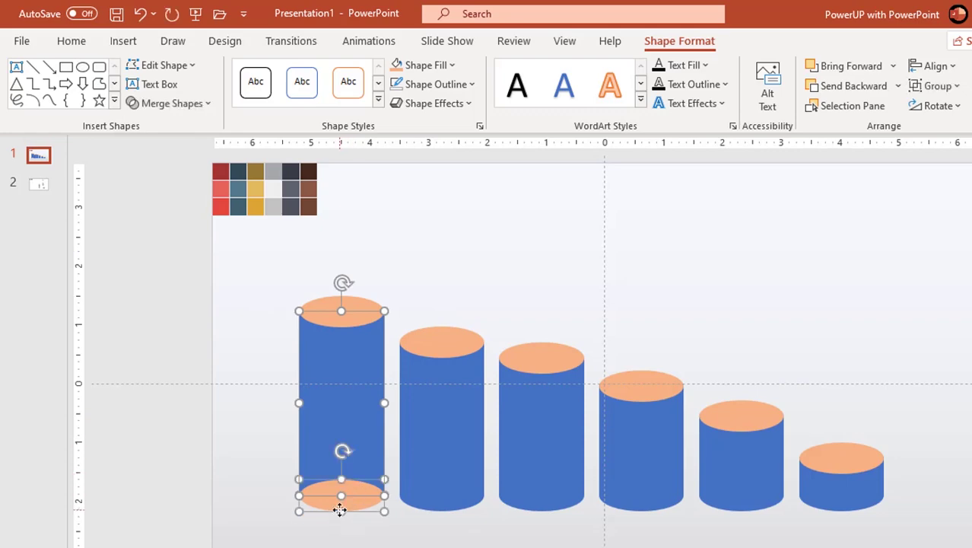
left_click(177, 106)
left_click(168, 124)
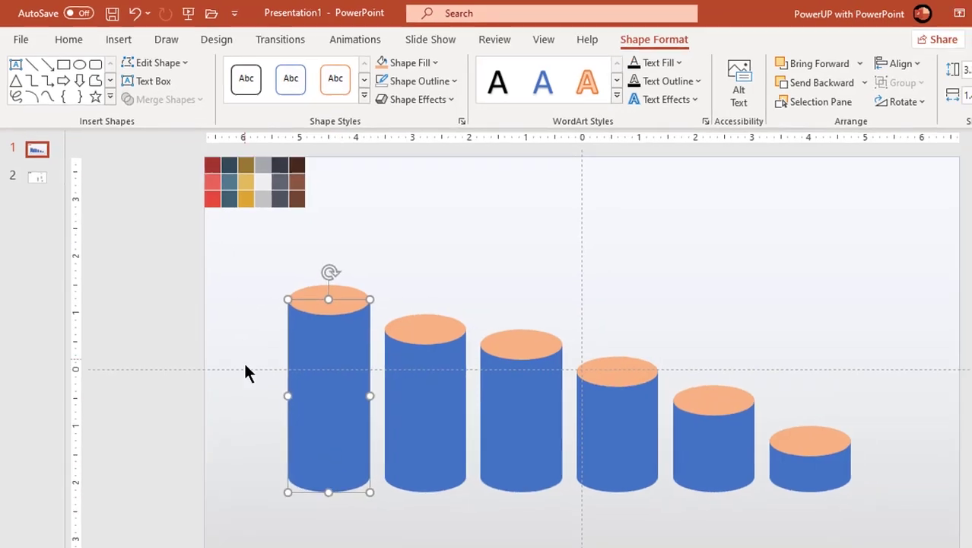
left_click(245, 371)
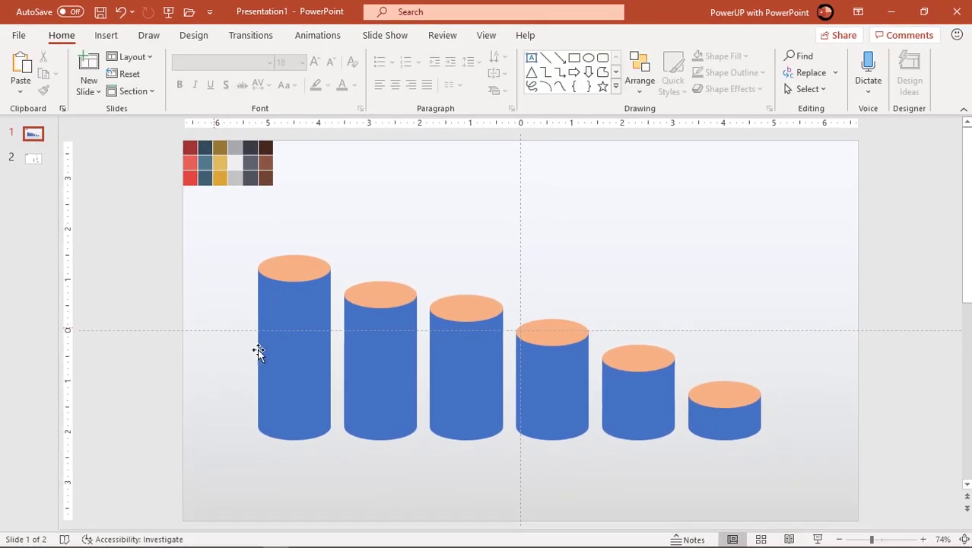
Step: Give the first cylinder's body a linear gradient fill running left to right at a 0° angle
right_click(301, 407)
left_click(350, 372)
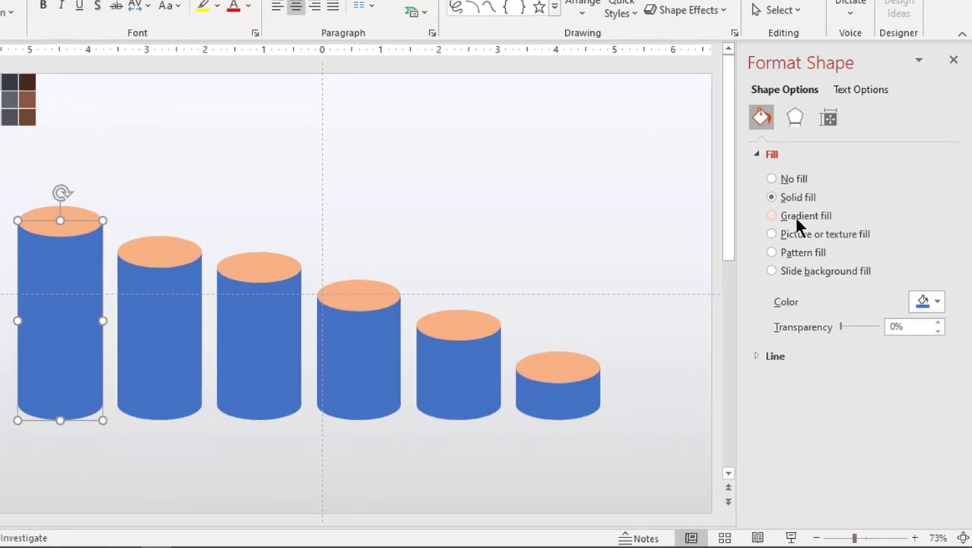
left_click(822, 264)
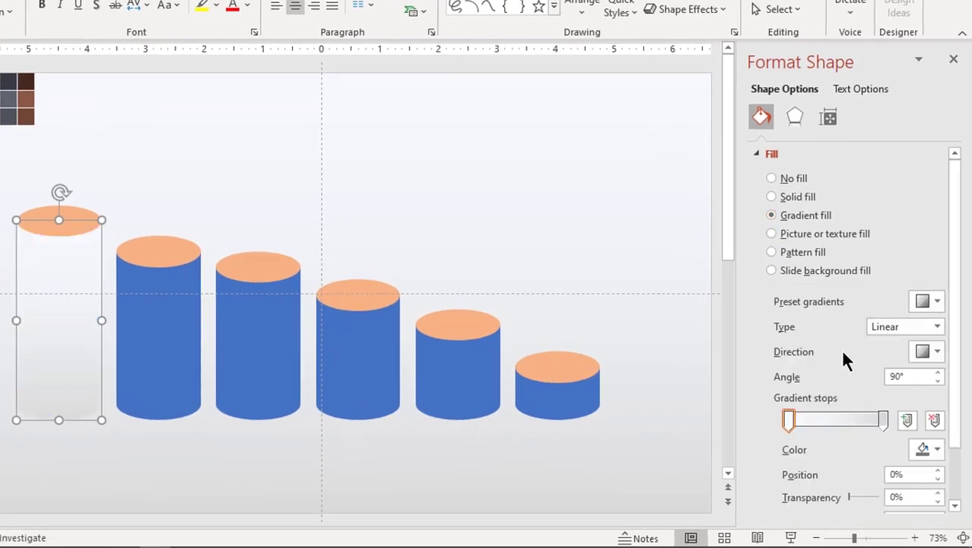
left_click(934, 353)
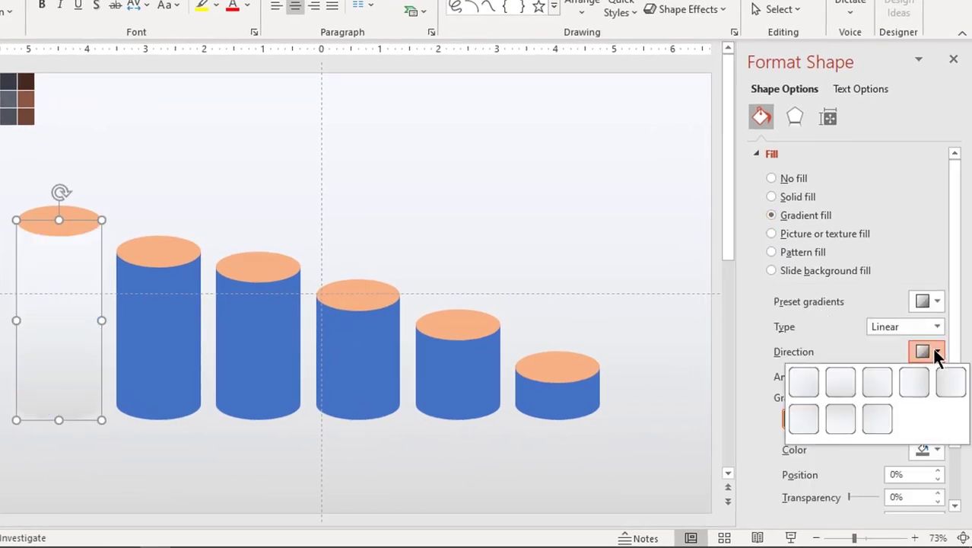
left_click(911, 383)
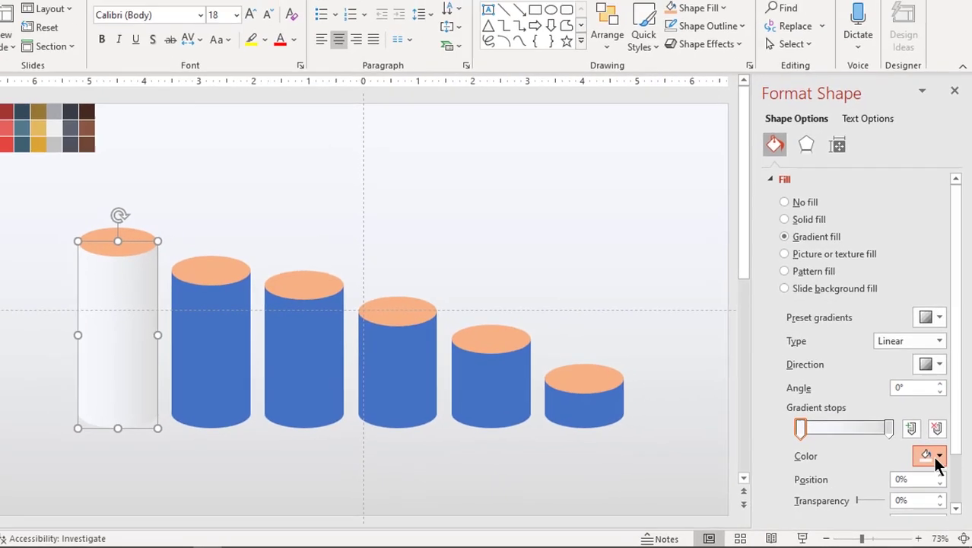
Step: Colour the body's first gradient stop with the palette's dark red and the last stop with the lighter red, sampled from the swatches' first column
left_click(937, 458)
left_click(876, 442)
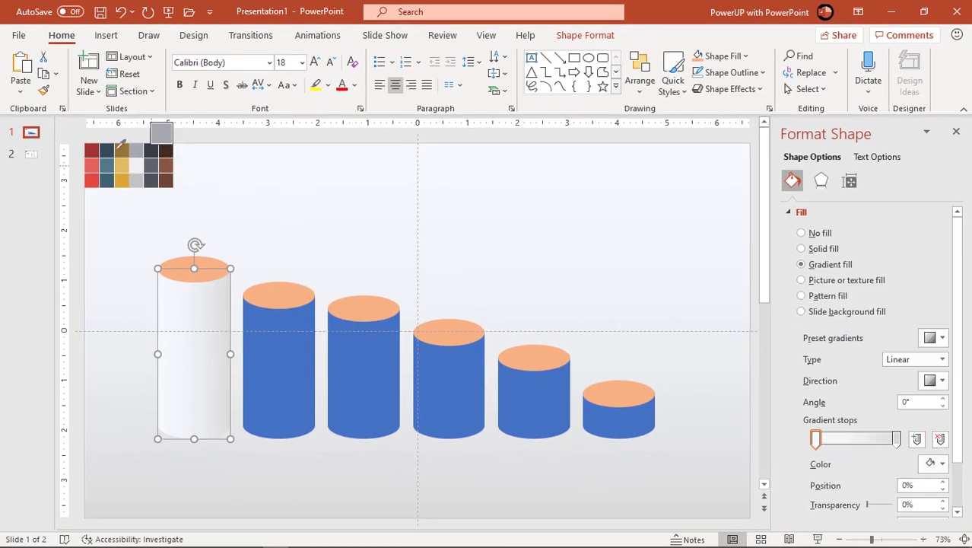
left_click(92, 151)
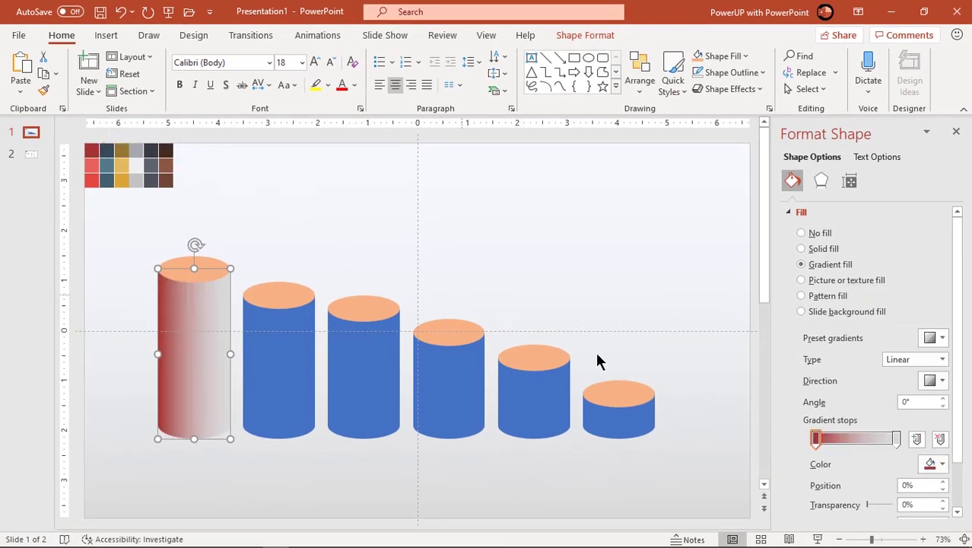
left_click(896, 438)
left_click(942, 463)
left_click(877, 445)
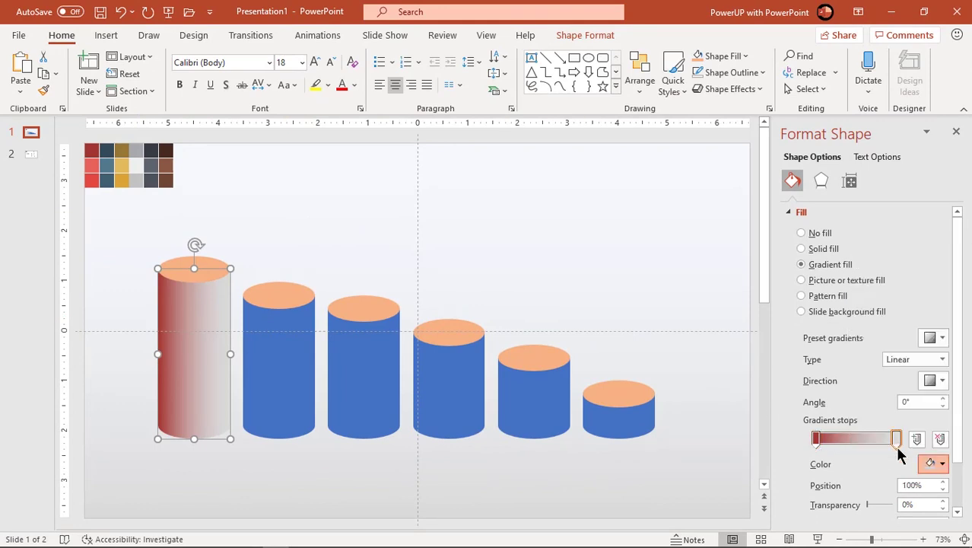
left_click(95, 163)
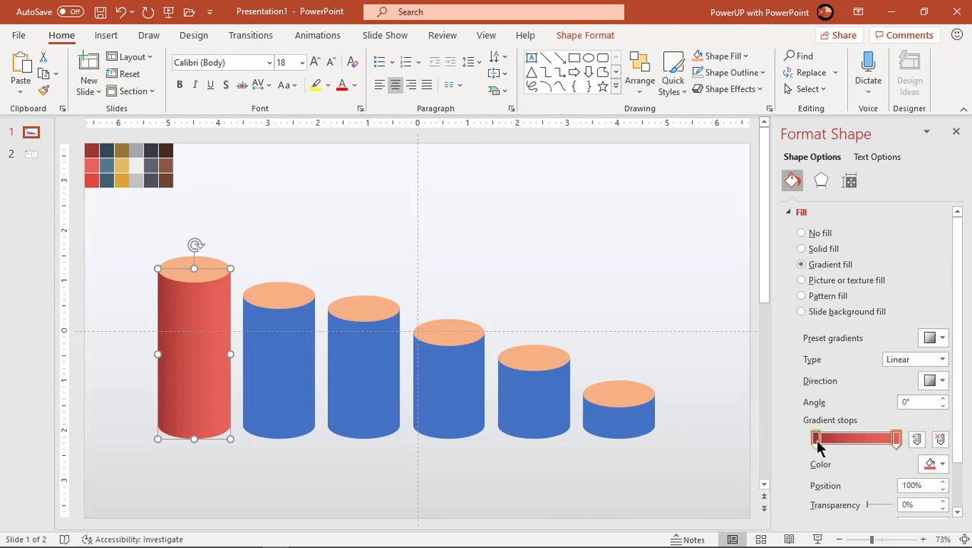
Step: Move the body's dark red gradient stop to 22% and shift the lighter red stop slightly inward from the end
left_click_drag(818, 445, 821, 446)
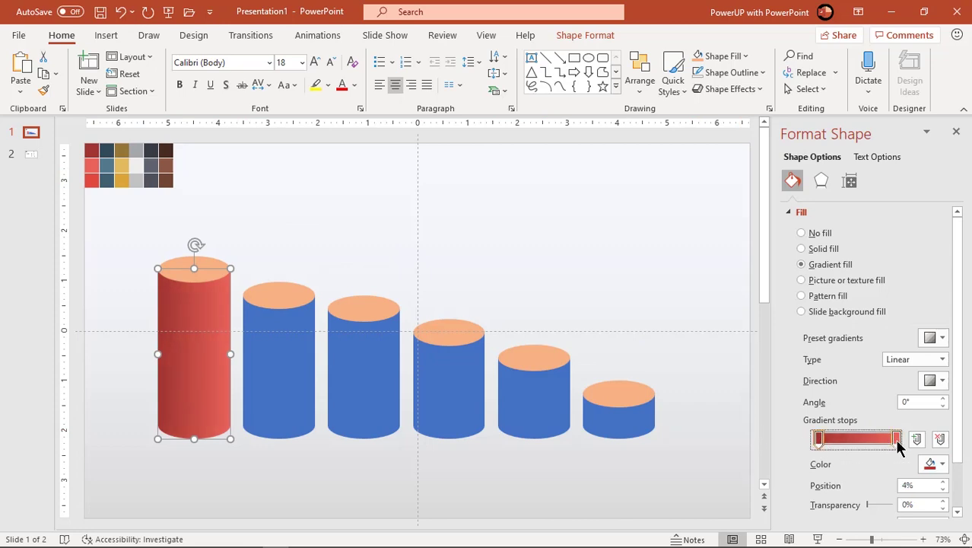
left_click_drag(899, 447, 888, 448)
left_click_drag(820, 449, 831, 448)
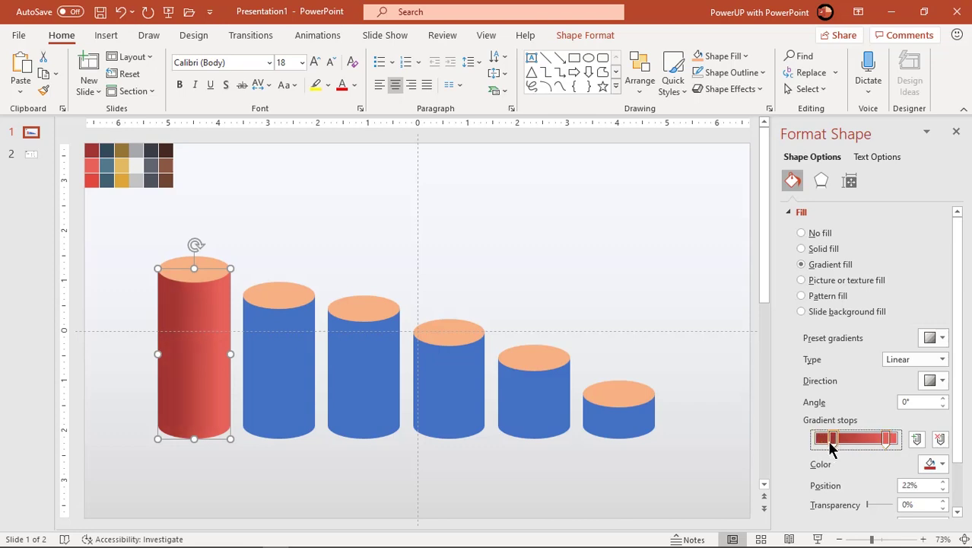
left_click(561, 482)
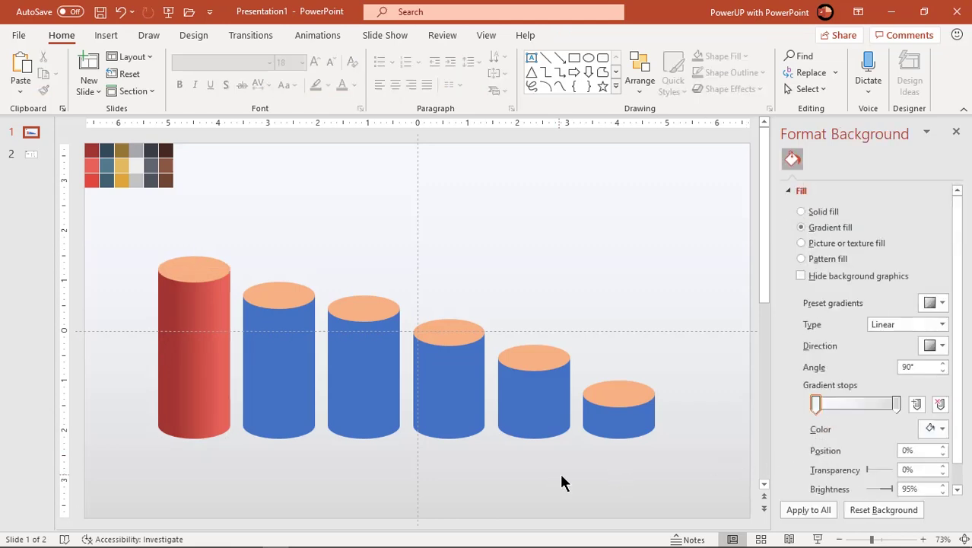
Step: Copy the first cylinder body's red gradient formatting onto the bodies of the other five cylinders with Format Painter
left_click(181, 373)
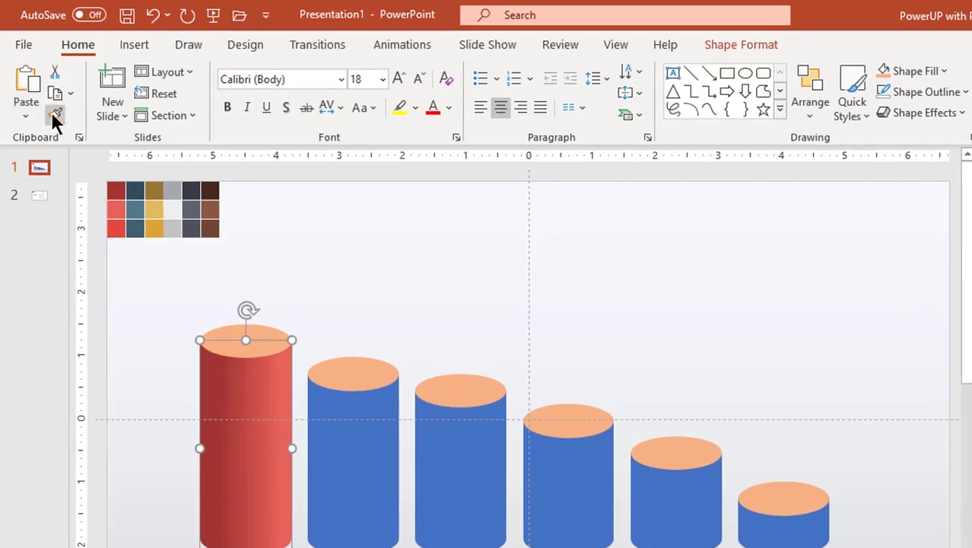
left_click(46, 93)
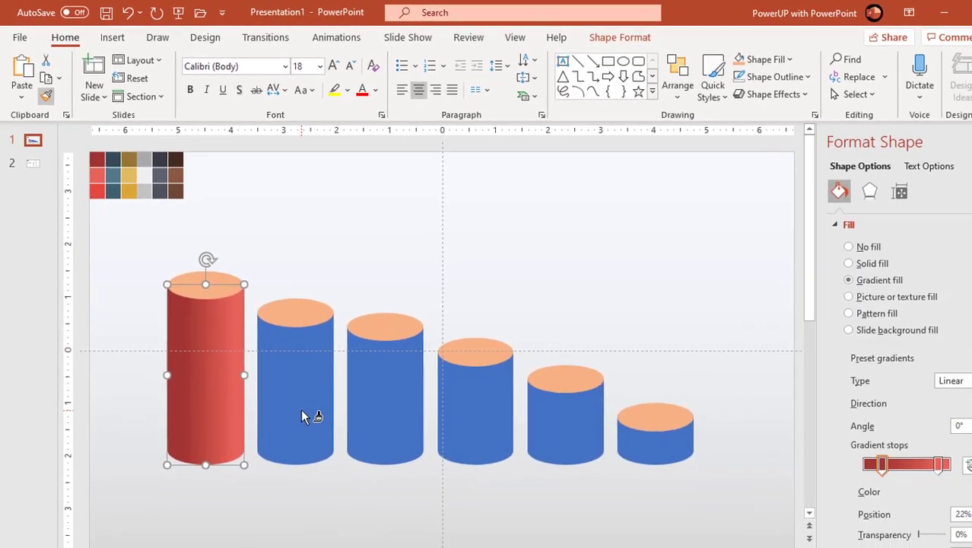
left_click(357, 486)
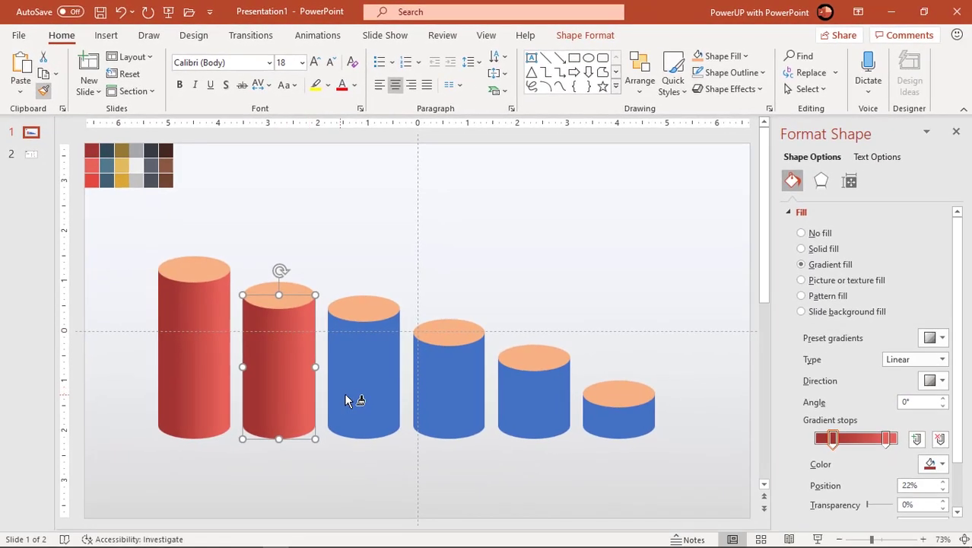
left_click(454, 508)
left_click(429, 399)
left_click(538, 401)
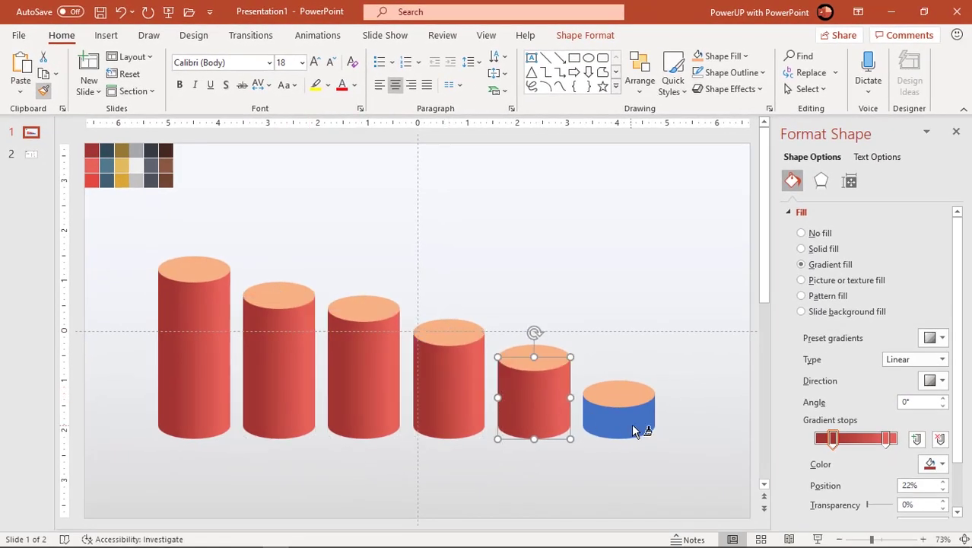
left_click(632, 423)
key("Escape")
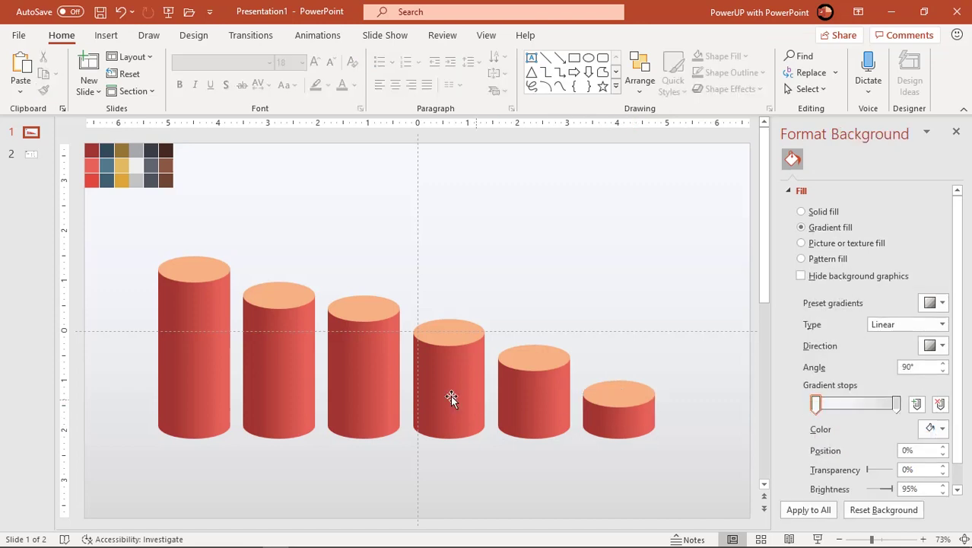
Step: Fill the first cylinder's top ellipse with the bright red sampled from the lowest swatch in the palette's first column
left_click(208, 280)
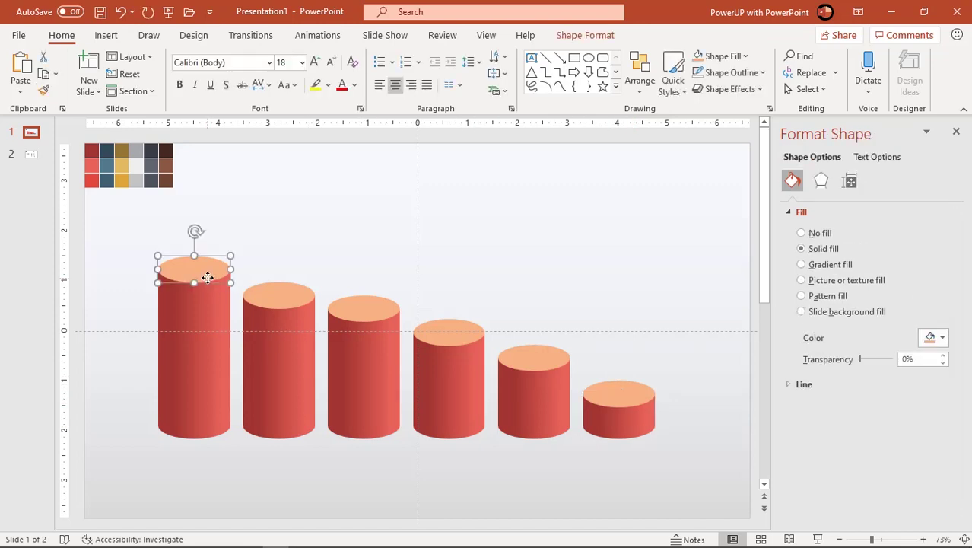
left_click(931, 340)
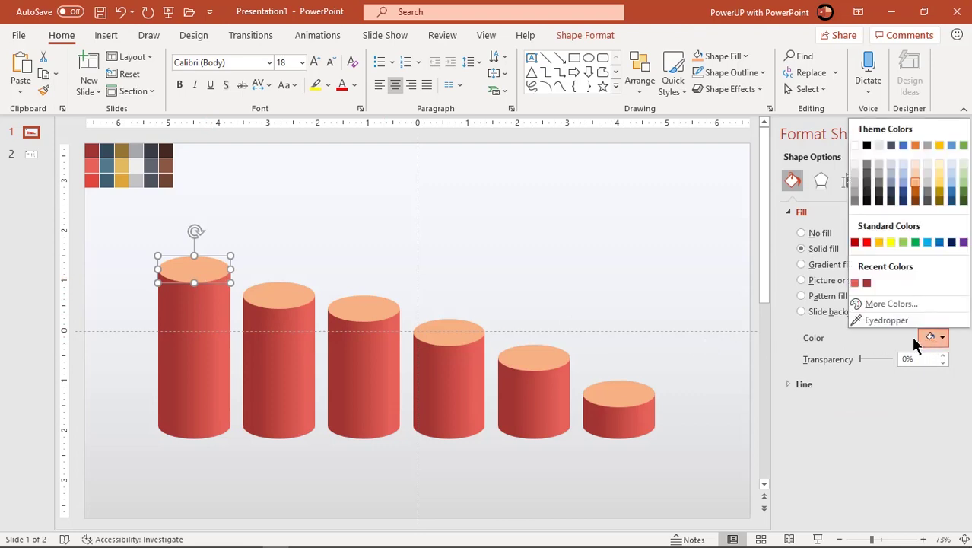
left_click(886, 324)
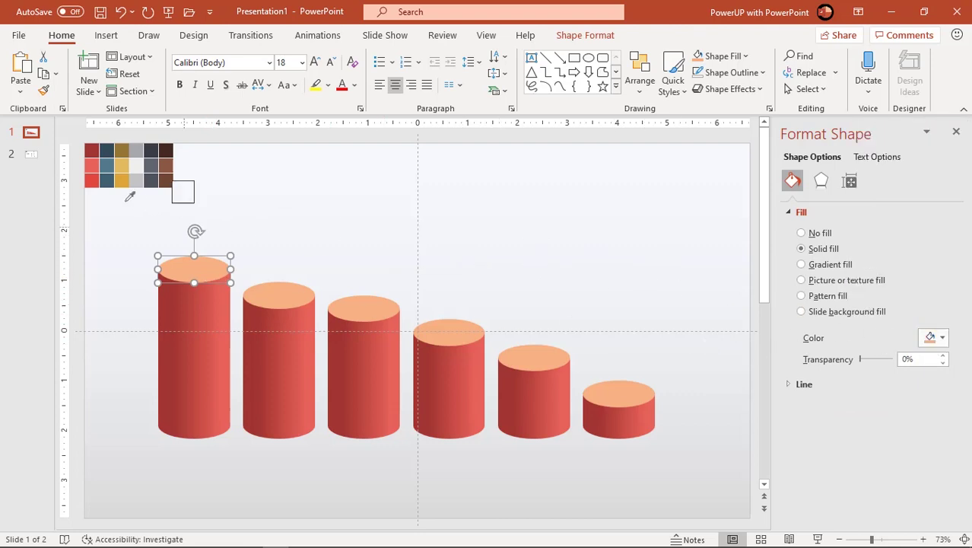
left_click(91, 180)
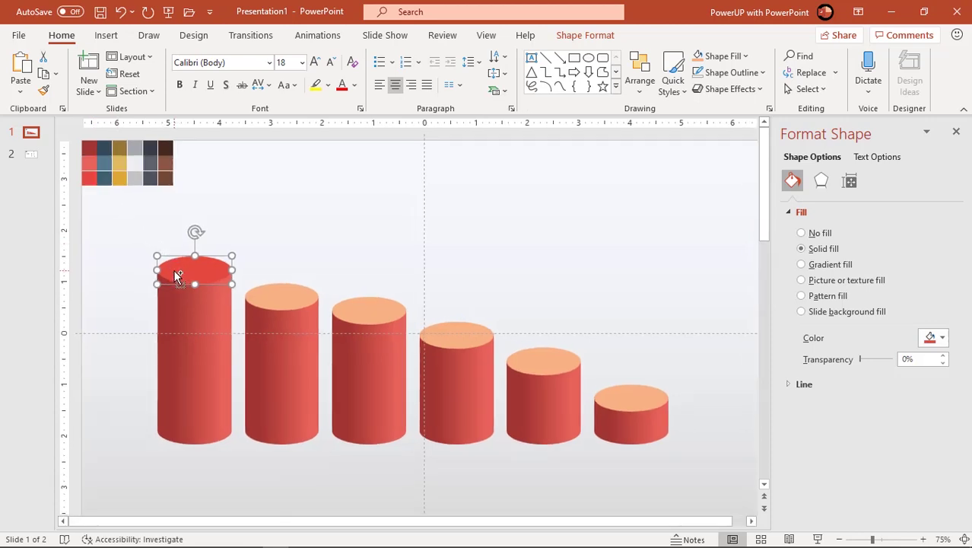
Step: Give the first cylinder's top ellipse a gradient line and remove the two gradient stops beyond the 74% stop
scroll(183, 274, "up", 5)
scroll(187, 336, "up", 10)
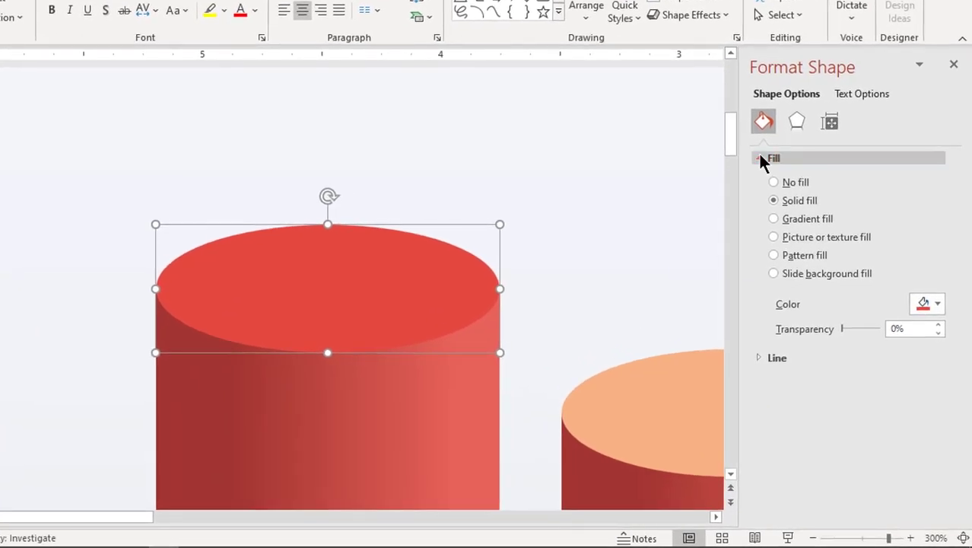
left_click(790, 211)
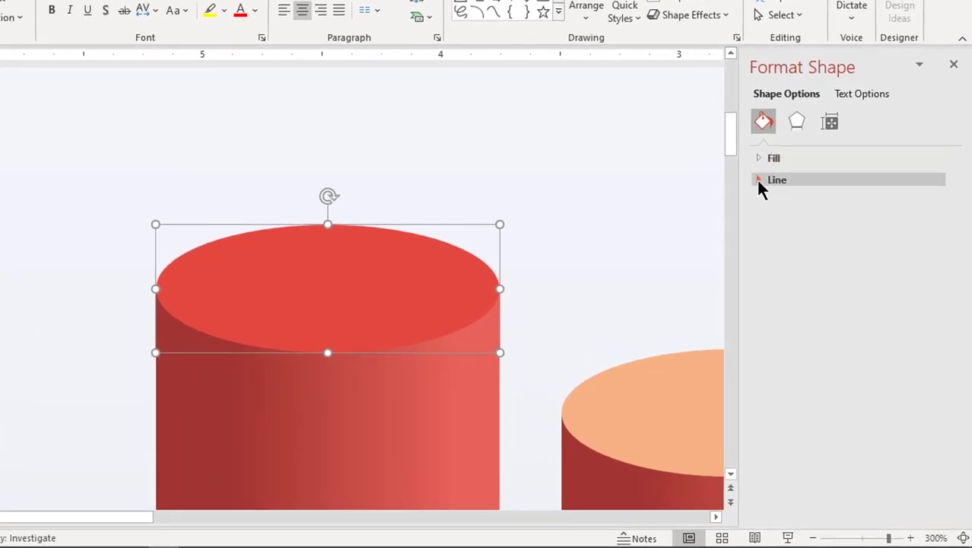
left_click(757, 179)
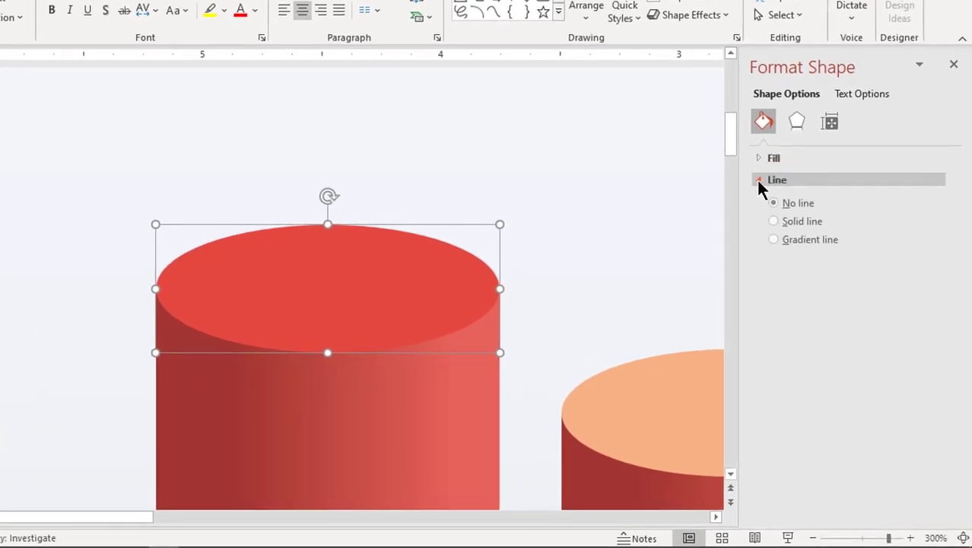
left_click(790, 244)
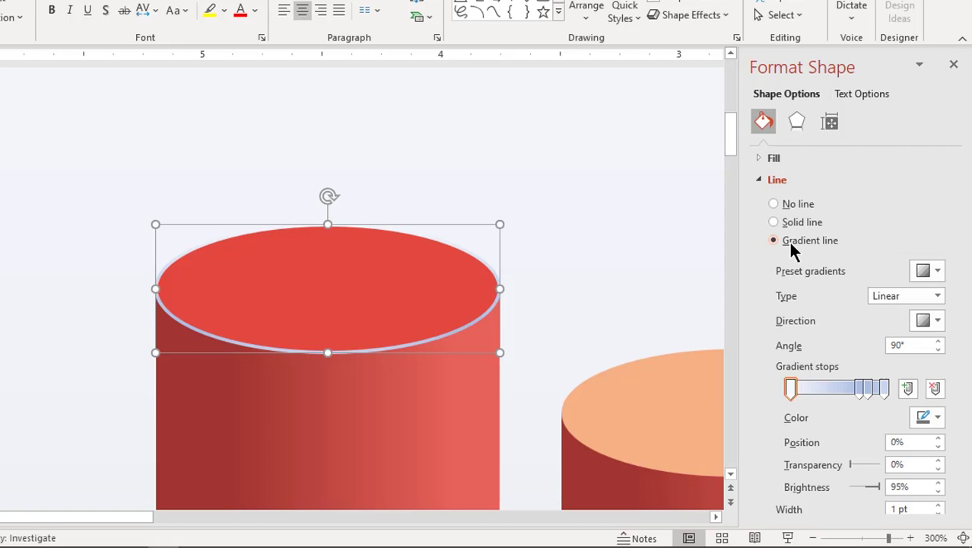
left_click(883, 391)
left_click(934, 389)
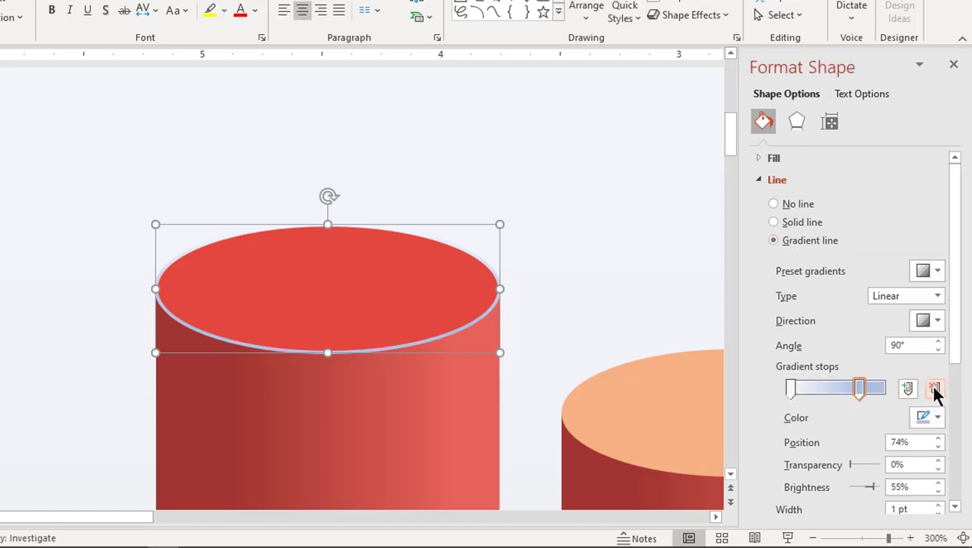
Step: Set the ellipse outline's 74% gradient stop to 100% transparency and the line gradient's angle to 270°
left_click(858, 388)
left_click_drag(849, 465, 885, 464)
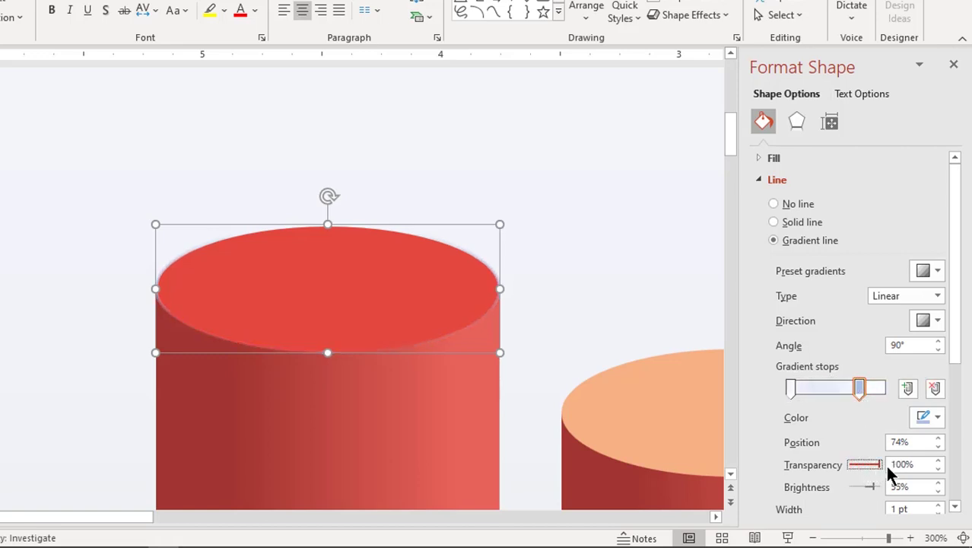
left_click(940, 341)
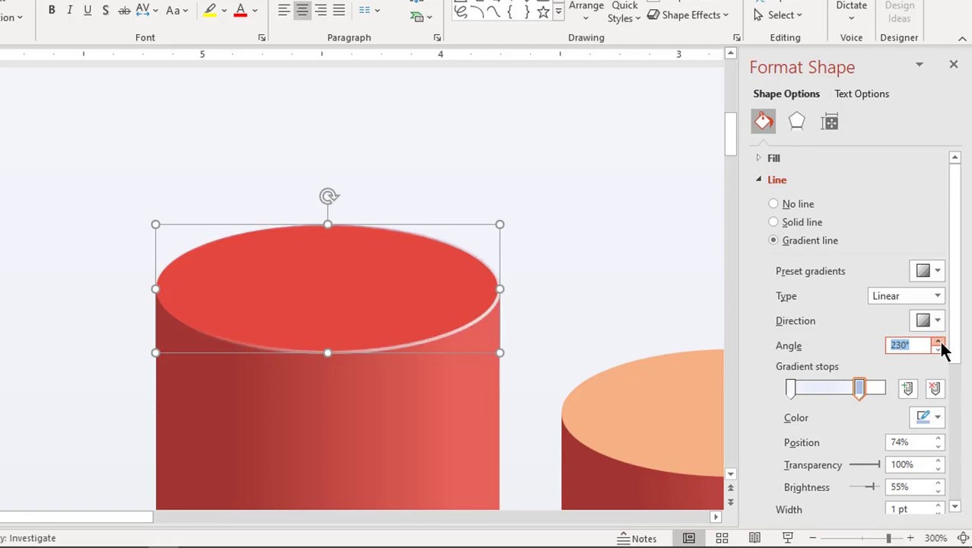
left_click(939, 341)
left_click(939, 342)
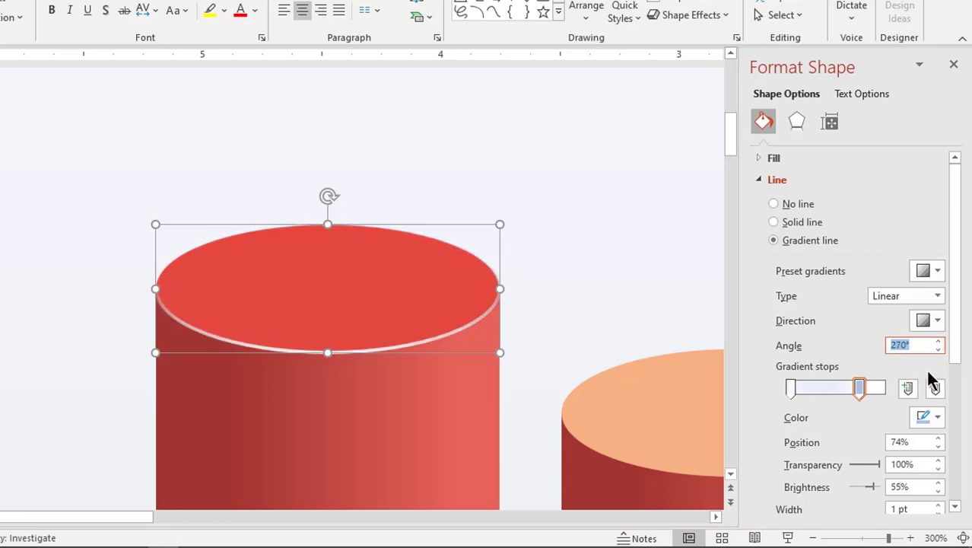
Step: Add a 100% transparent stop at 29% to the ellipse's line gradient and colour the 0% stop white
left_click(817, 387)
left_click_drag(850, 465, 897, 466)
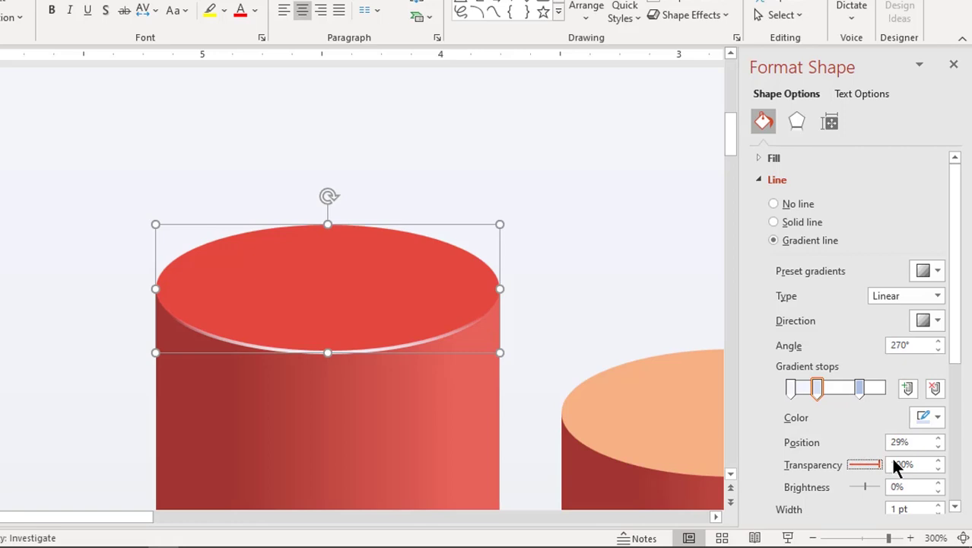
left_click(792, 389)
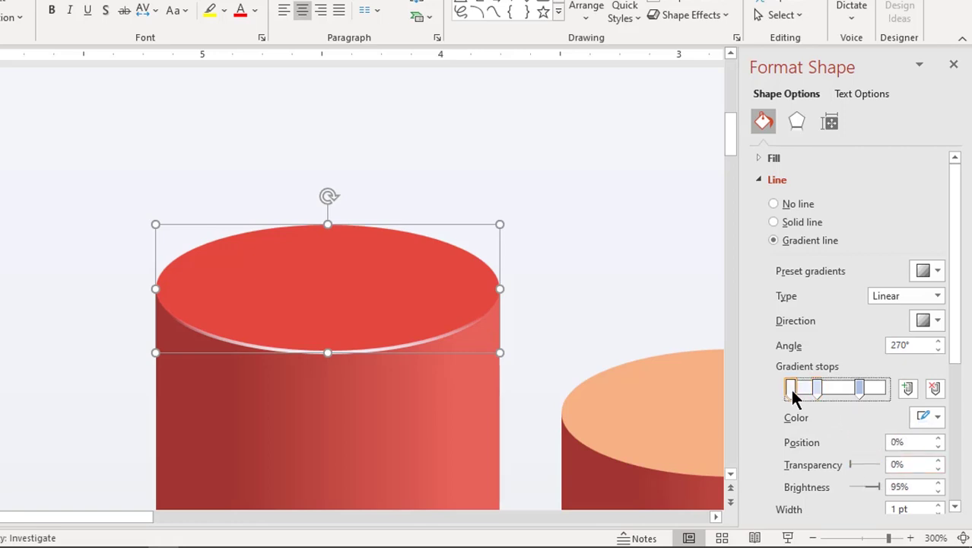
left_click(924, 414)
left_click(835, 195)
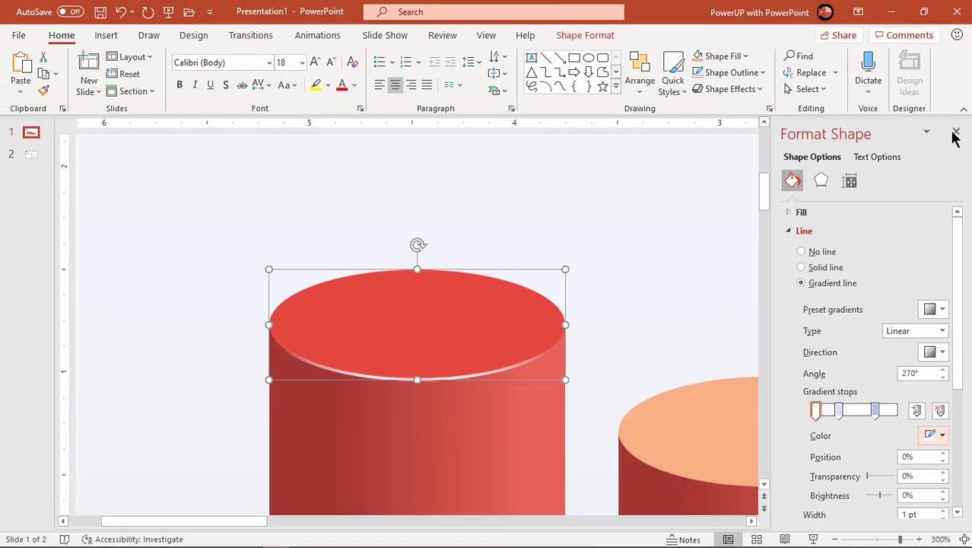
left_click(955, 134)
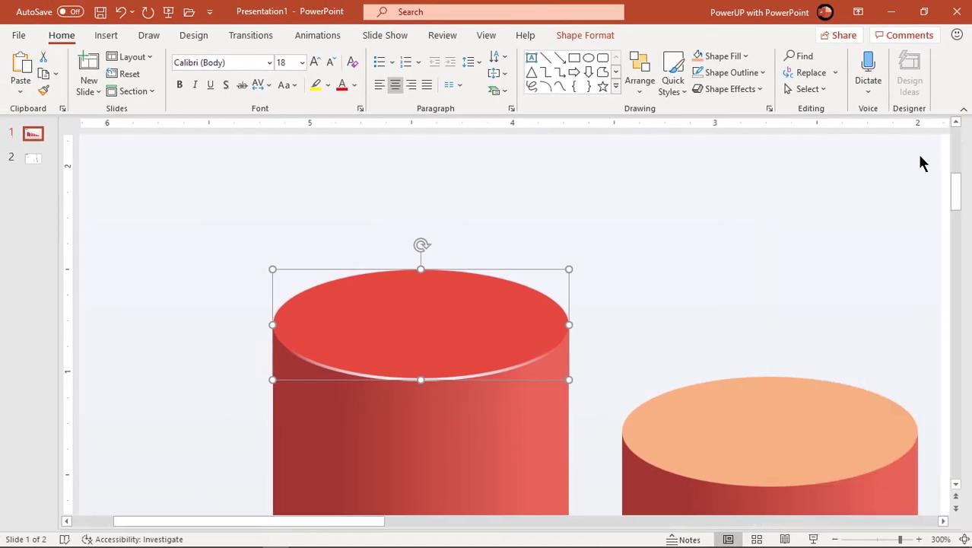
scroll(683, 308, "down", 5)
scroll(682, 311, "down", 10)
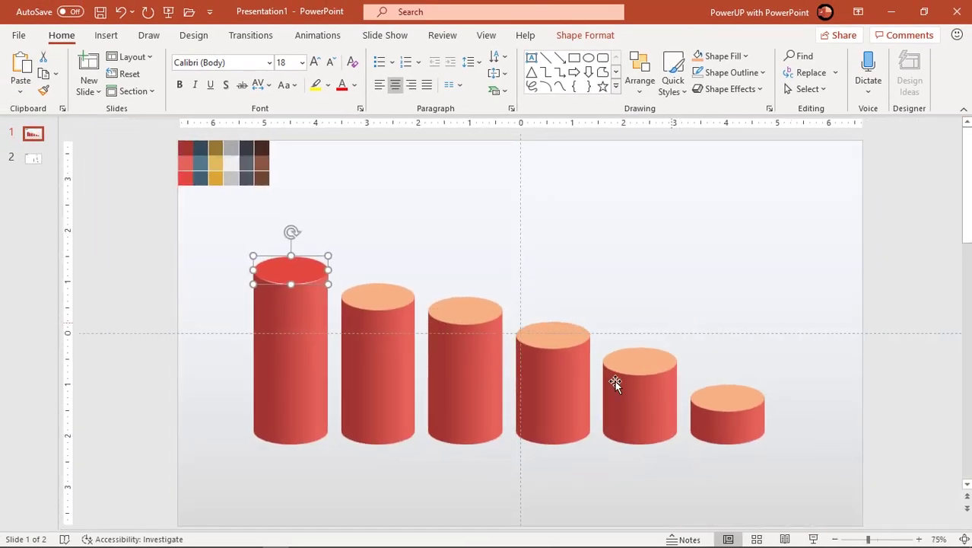
left_click(466, 492)
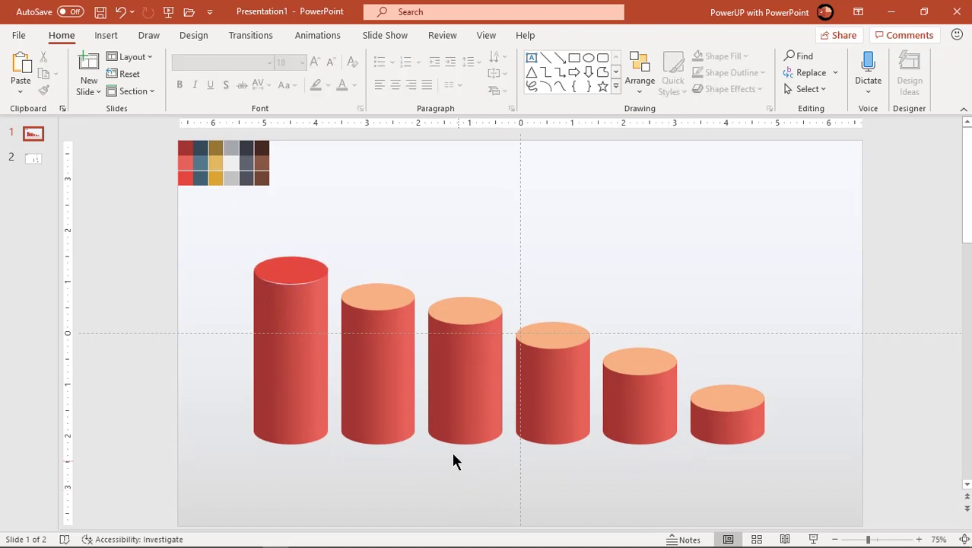
Step: Copy the first cylinder's top ellipse formatting onto the top ellipses of the other five cylinders with Format Painter
left_click(296, 278)
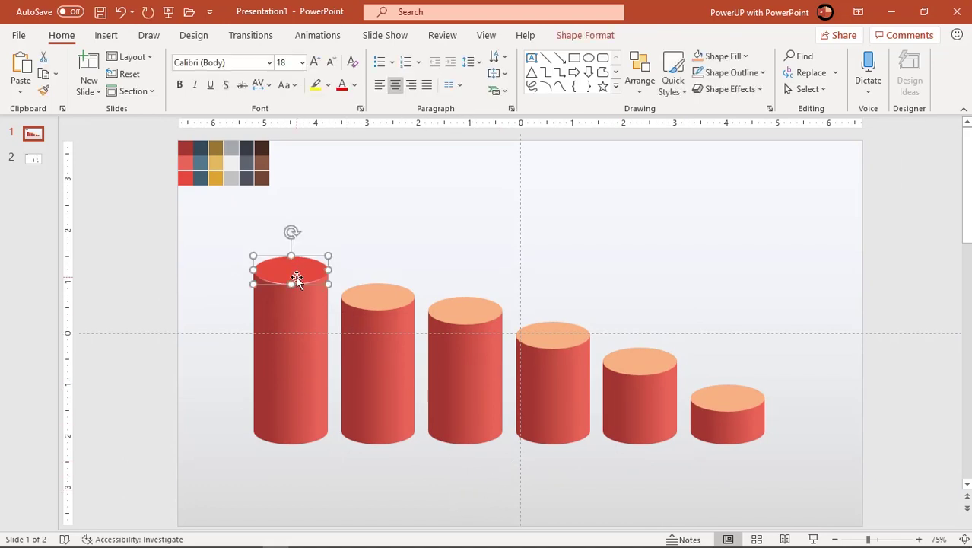
double_click(44, 91)
left_click(380, 301)
left_click(447, 316)
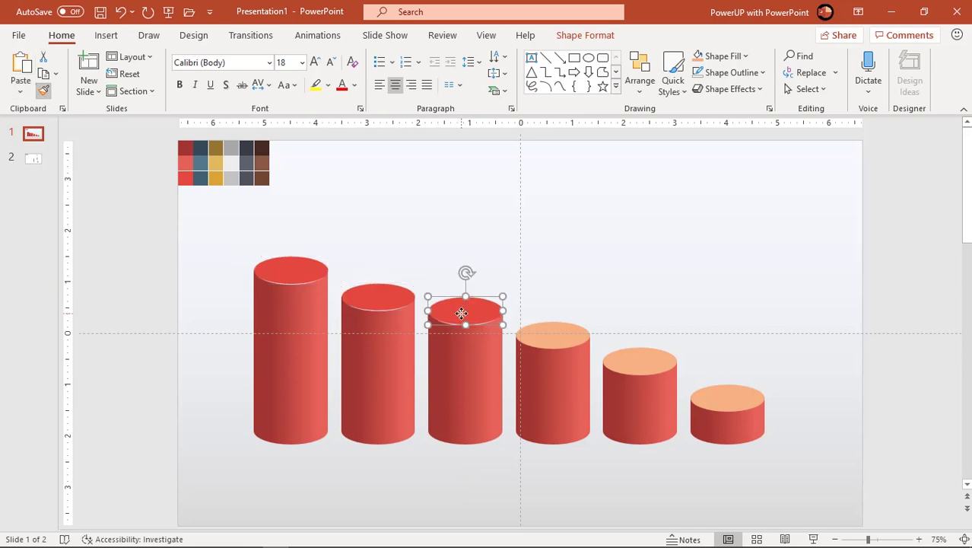
left_click(539, 333)
left_click(629, 358)
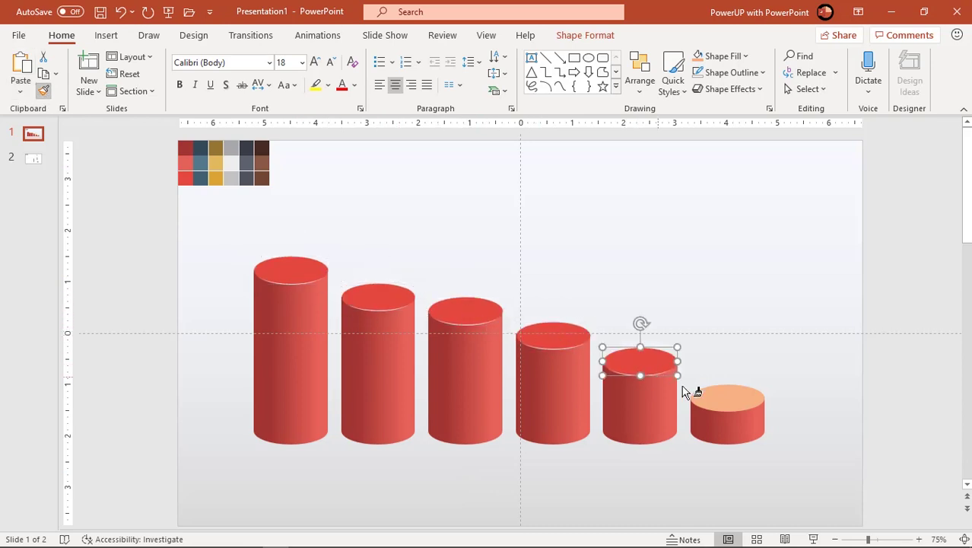
left_click(718, 400)
key("Escape")
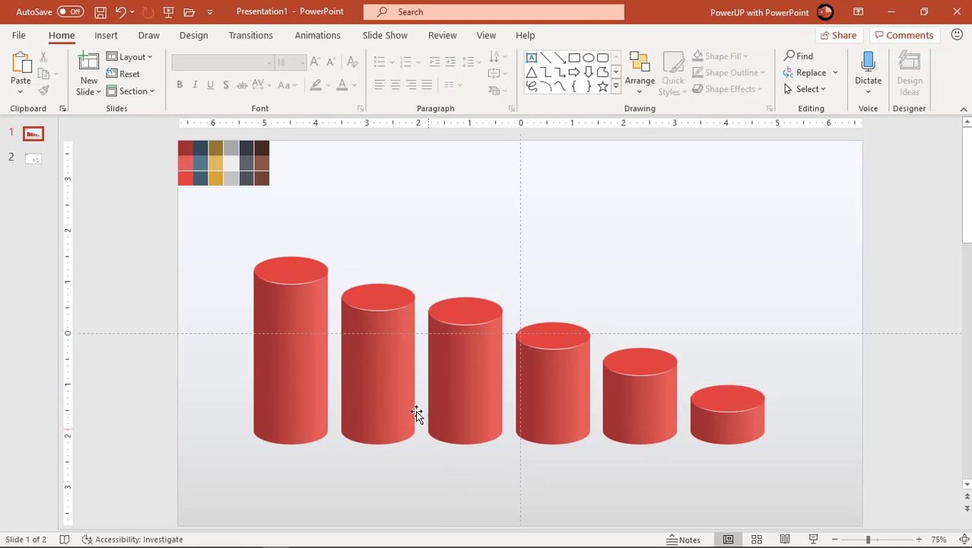
Step: Recolour the second cylinder body's gradient stops with the dark blue and lighter blue sampled from the palette's second column
left_click(358, 351)
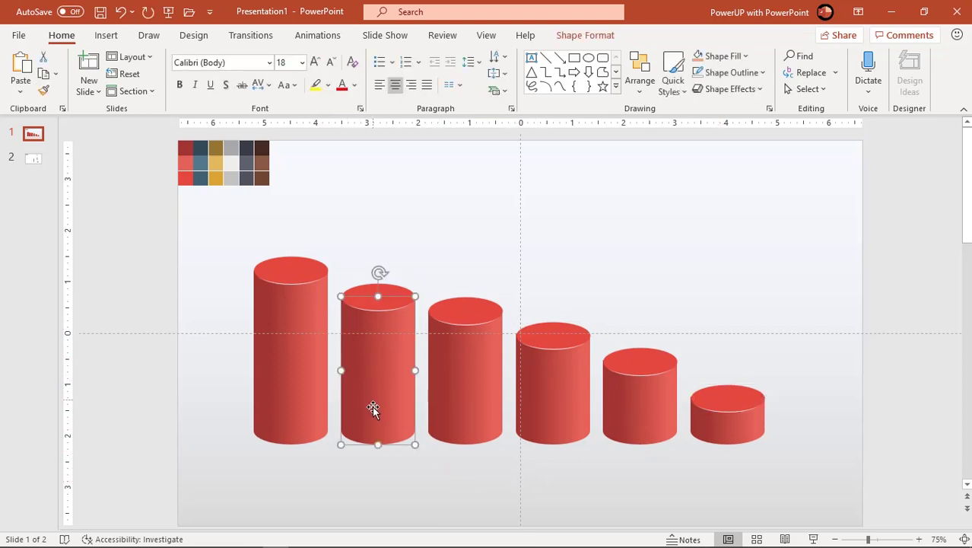
right_click(373, 407)
left_click(421, 373)
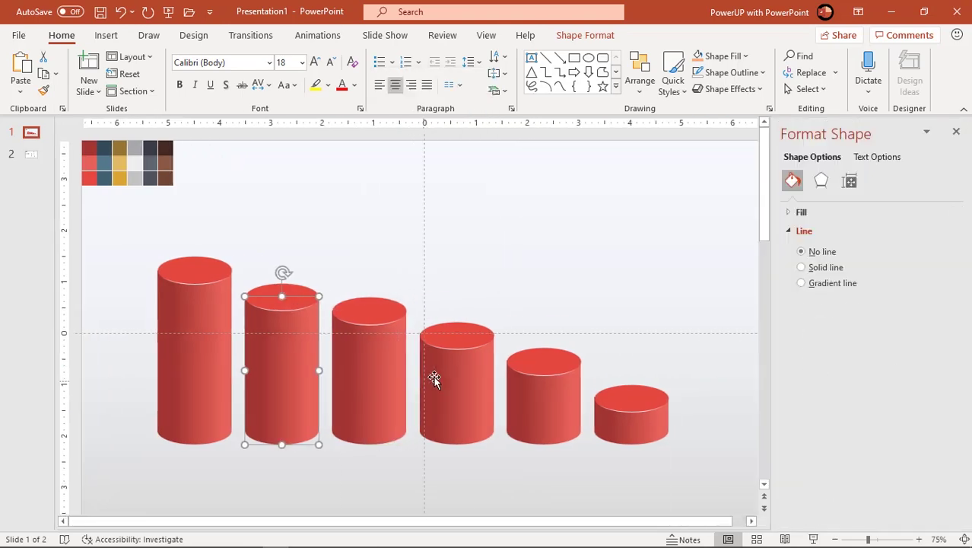
left_click(794, 232)
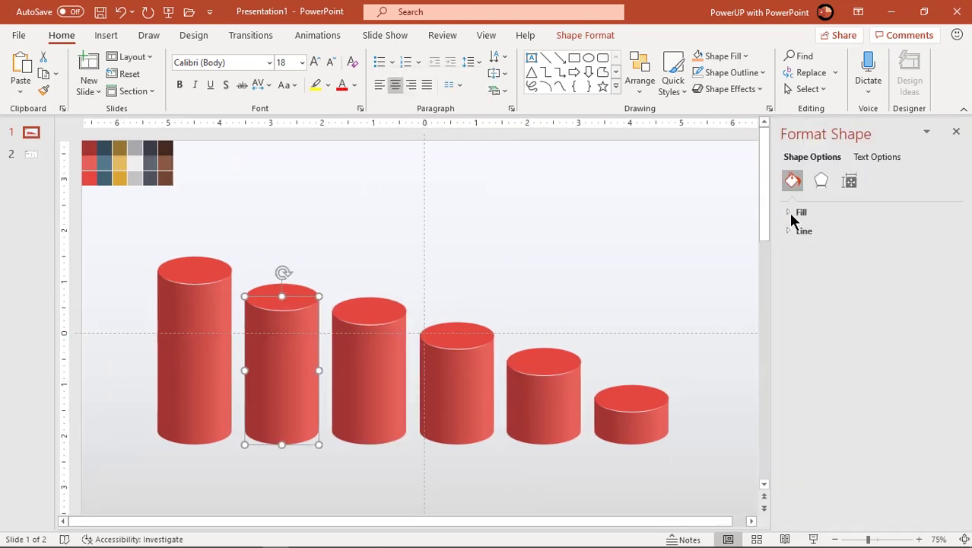
left_click(790, 213)
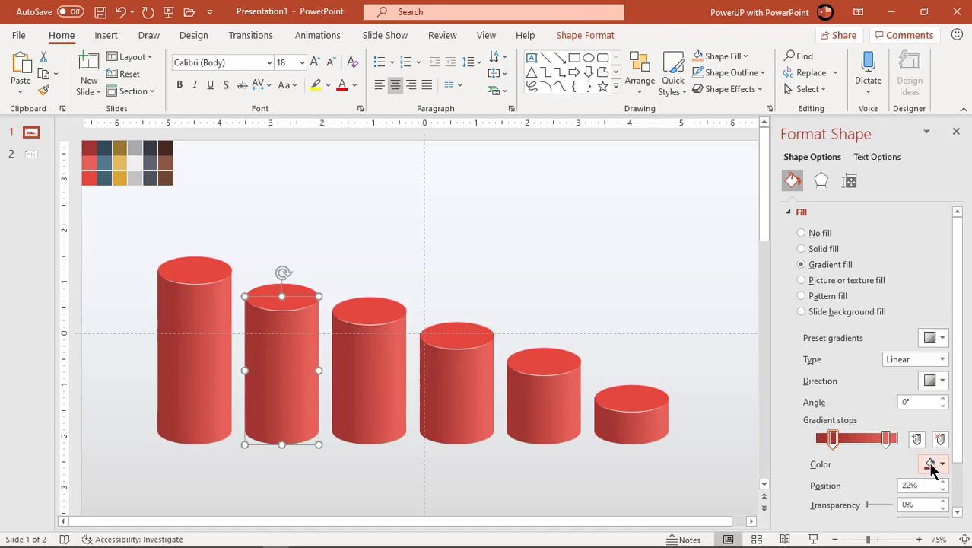
left_click(929, 463)
left_click(863, 444)
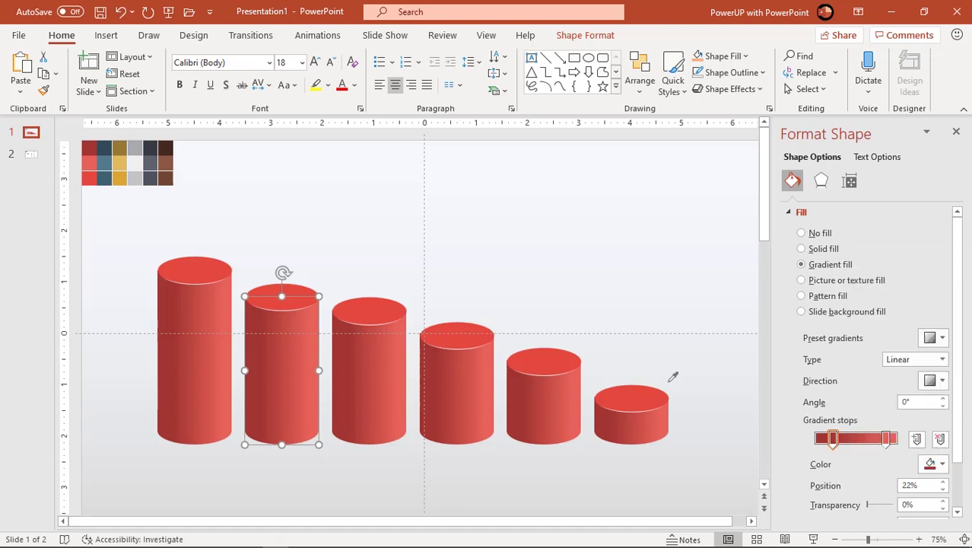
left_click(107, 149)
left_click(886, 438)
left_click(929, 463)
left_click(863, 444)
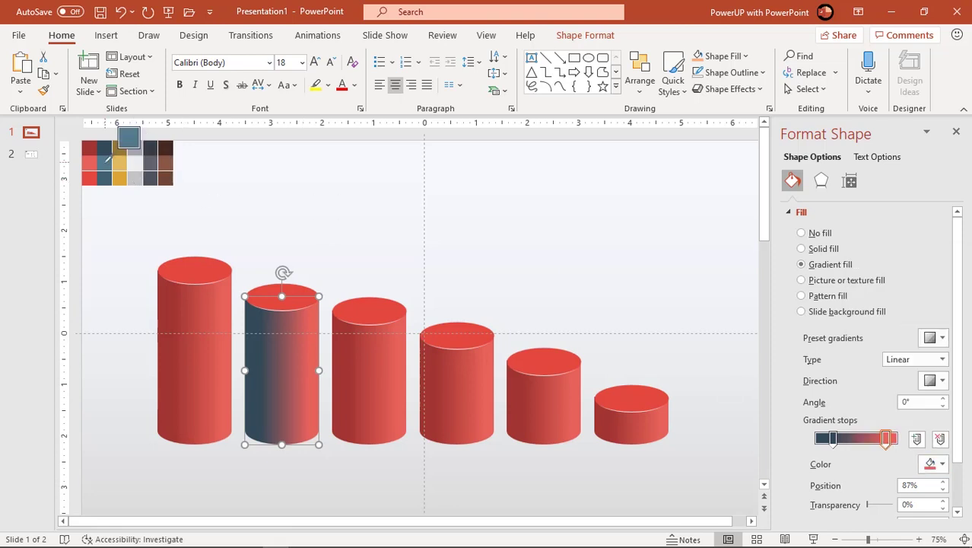
left_click(105, 162)
Step: Fill the second cylinder's top ellipse with the blue sampled from the lowest swatch in the palette's second column
left_click(281, 301)
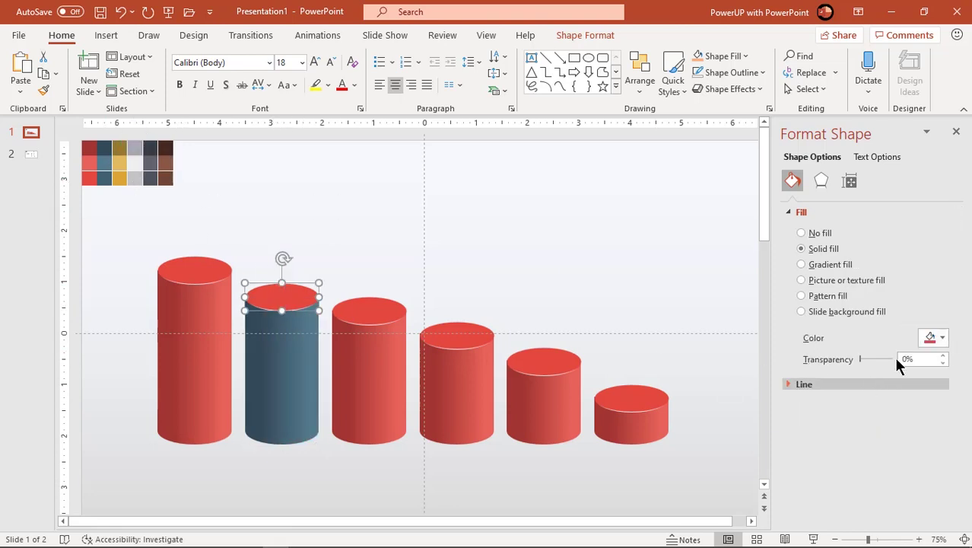
left_click(936, 337)
left_click(886, 321)
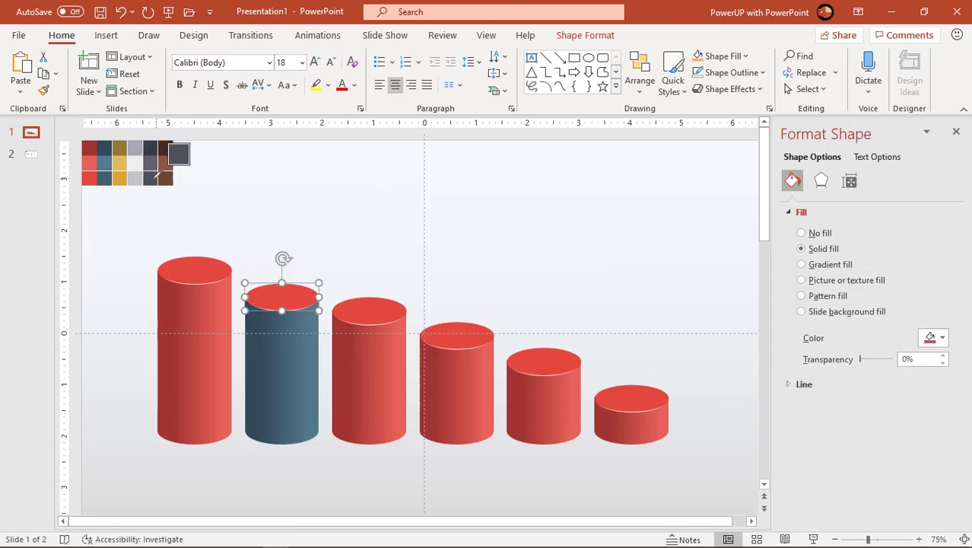
left_click(104, 162)
Step: Recolour the third cylinder body's gradient stops with the dark gold and light gold sampled from the palette's third column
left_click(369, 360)
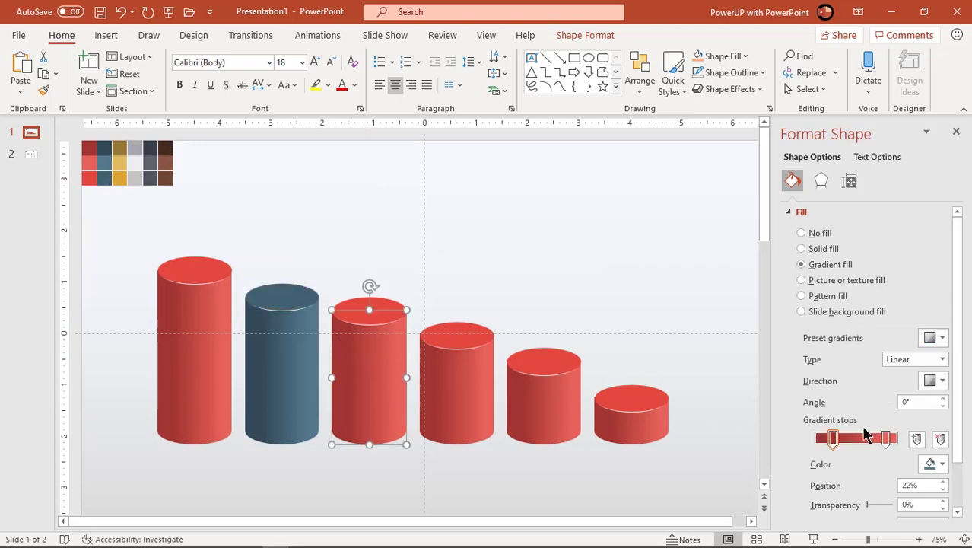
left_click(928, 462)
left_click(874, 450)
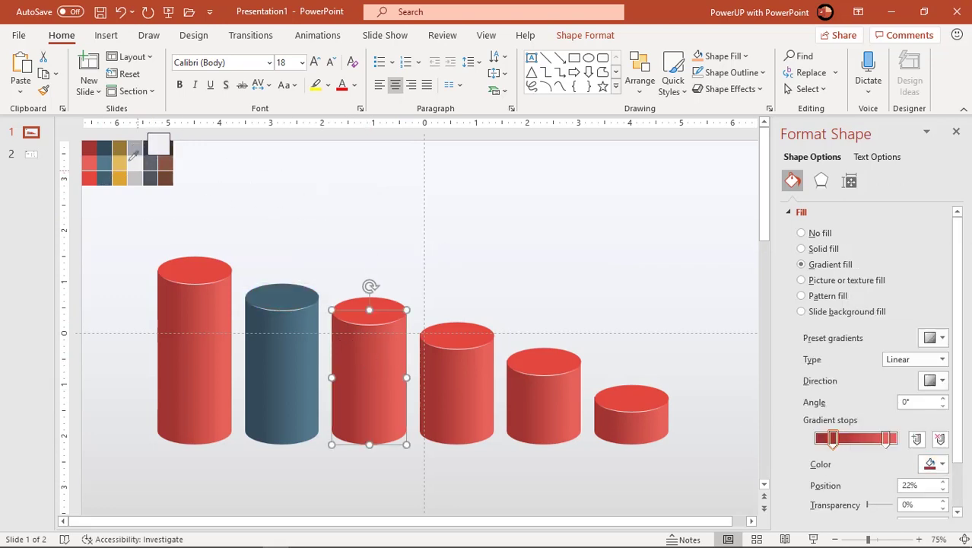
left_click(120, 149)
left_click(887, 439)
left_click(936, 463)
left_click(905, 450)
left_click(120, 149)
Step: Fill the third cylinder's top ellipse with the golden yellow sampled from the lowest swatch in the palette's third column
left_click(391, 306)
left_click(929, 338)
left_click(875, 320)
left_click(120, 177)
Step: Recolour the fourth cylinder body's gradient stops with the mid grey and near-white grey sampled from the palette's fourth column
left_click(430, 373)
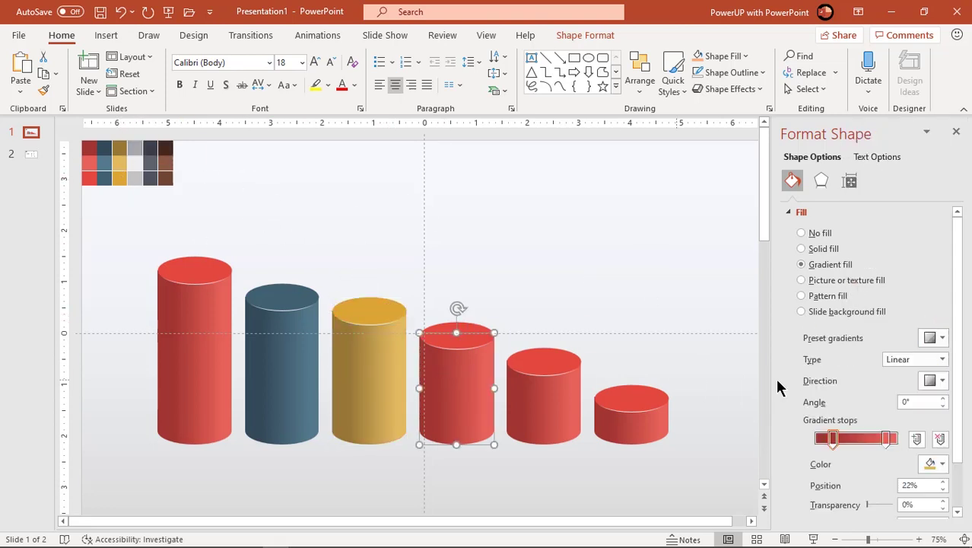
left_click(936, 463)
left_click(882, 443)
left_click(135, 147)
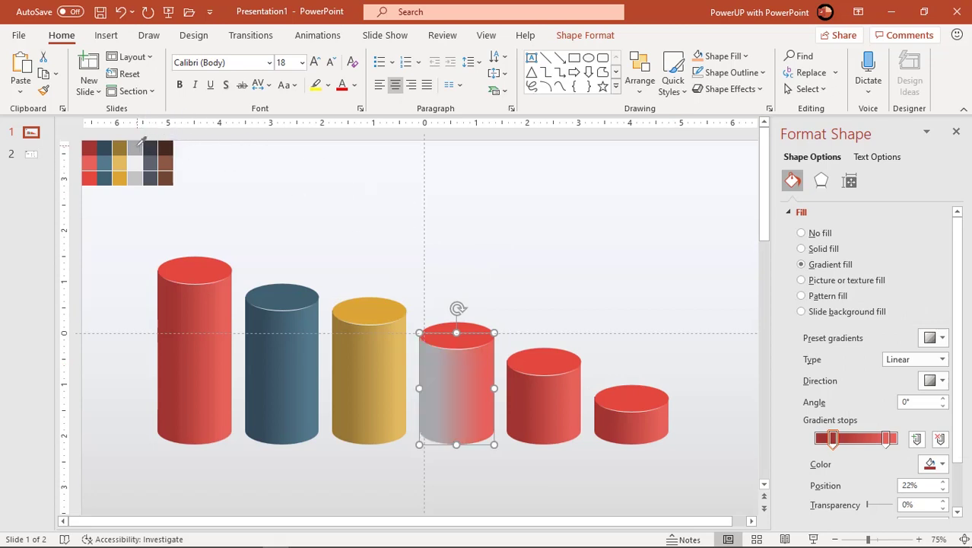
left_click(886, 438)
left_click(941, 463)
left_click(882, 443)
left_click(136, 162)
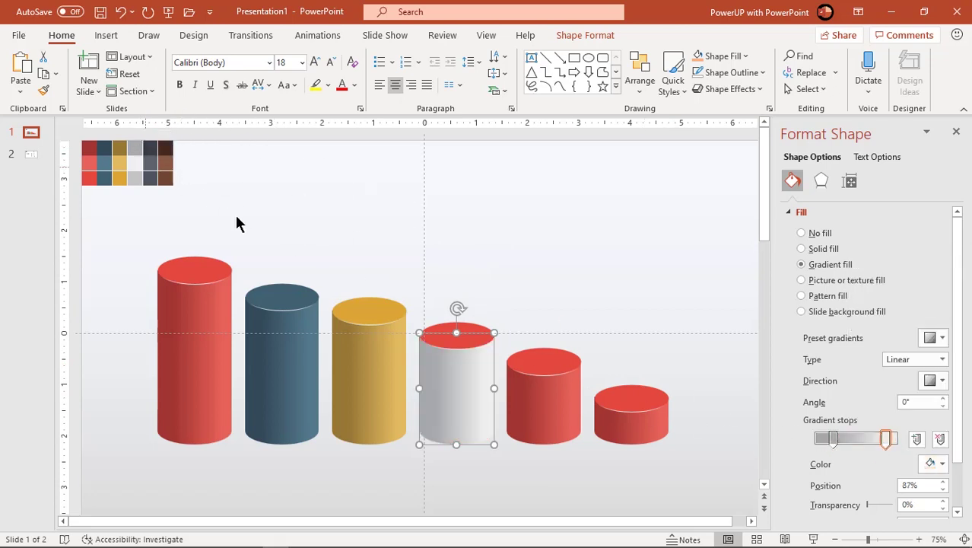
Step: Fill the fourth cylinder's top ellipse with the light grey sampled from the lowest swatch in the palette's fourth column
left_click(466, 338)
left_click(933, 337)
left_click(882, 323)
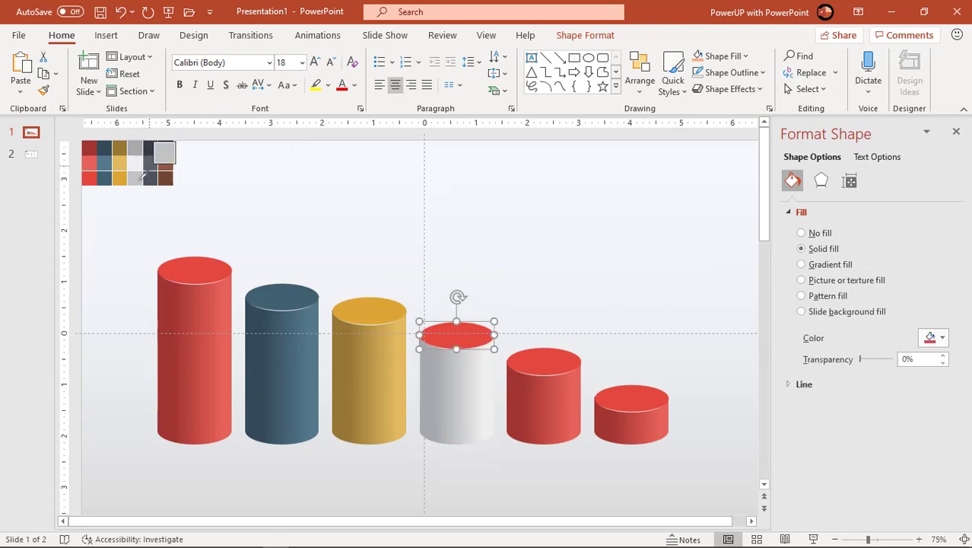
left_click(135, 162)
Step: Recolour the fifth cylinder body's gradient stops with the darkest slate and lighter slate sampled from the palette's fifth column
left_click(562, 423)
left_click(941, 463)
left_click(882, 443)
left_click(150, 148)
left_click(886, 438)
left_click(934, 463)
left_click(879, 445)
left_click(150, 148)
Step: Fill the fifth cylinder's top ellipse with the slate grey sampled from the lowest swatch in the palette's fifth column
left_click(549, 375)
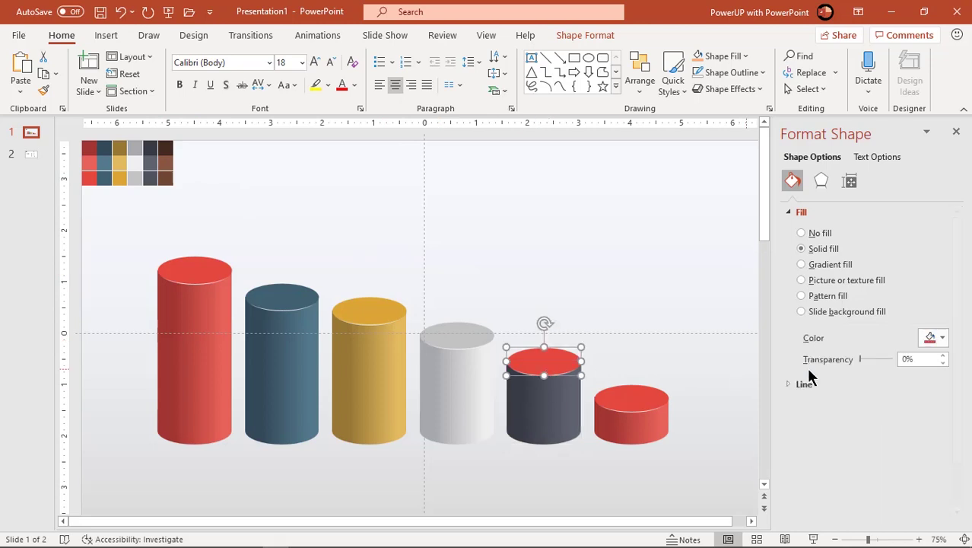
left_click(934, 337)
left_click(886, 382)
left_click(151, 148)
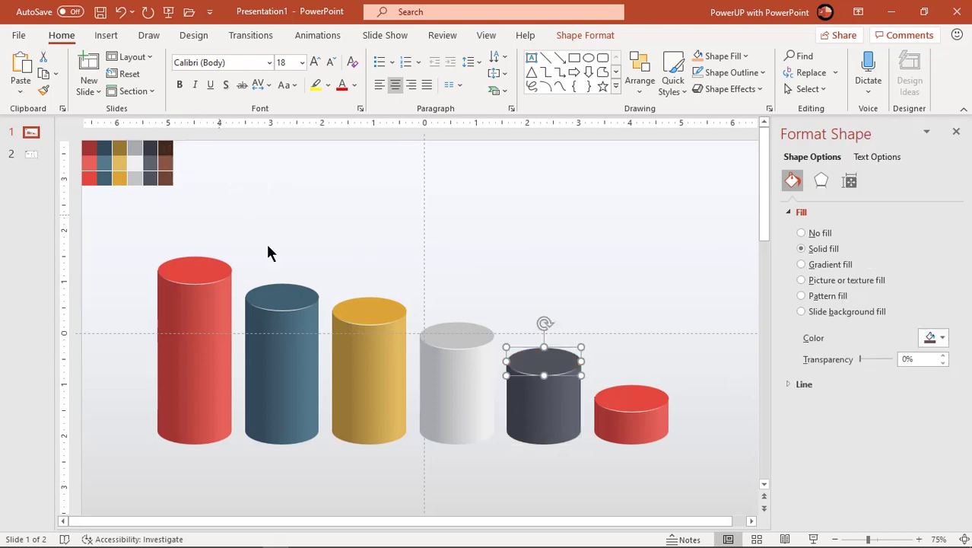
Step: Recolour the sixth cylinder body's gradient stops with the darkest brown and lighter brown sampled from the palette's sixth column
left_click(628, 433)
left_click(934, 464)
left_click(863, 441)
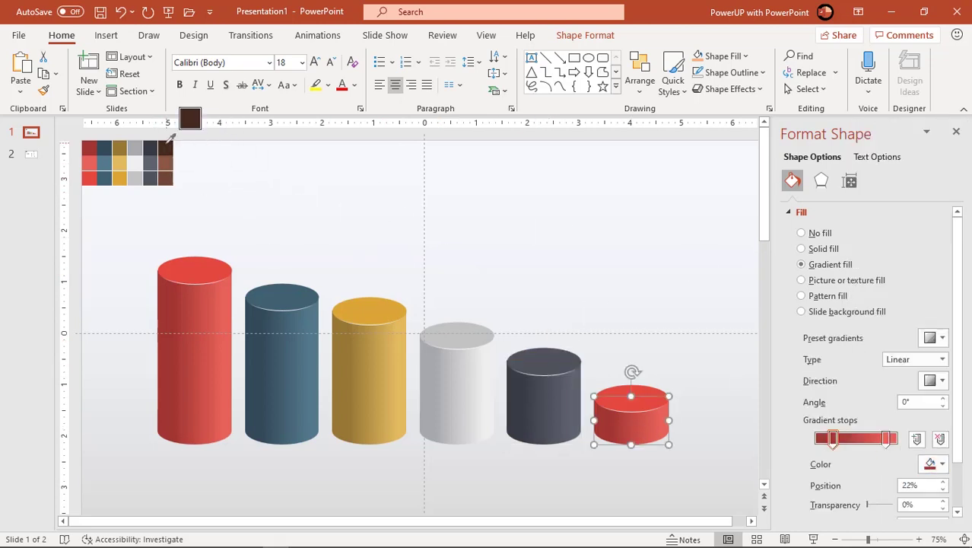
left_click(165, 148)
left_click(888, 438)
left_click(933, 463)
left_click(886, 446)
left_click(165, 164)
Step: Fill the sixth cylinder's top ellipse with the brown sampled from the lowest swatch in the palette's sixth column
left_click(644, 408)
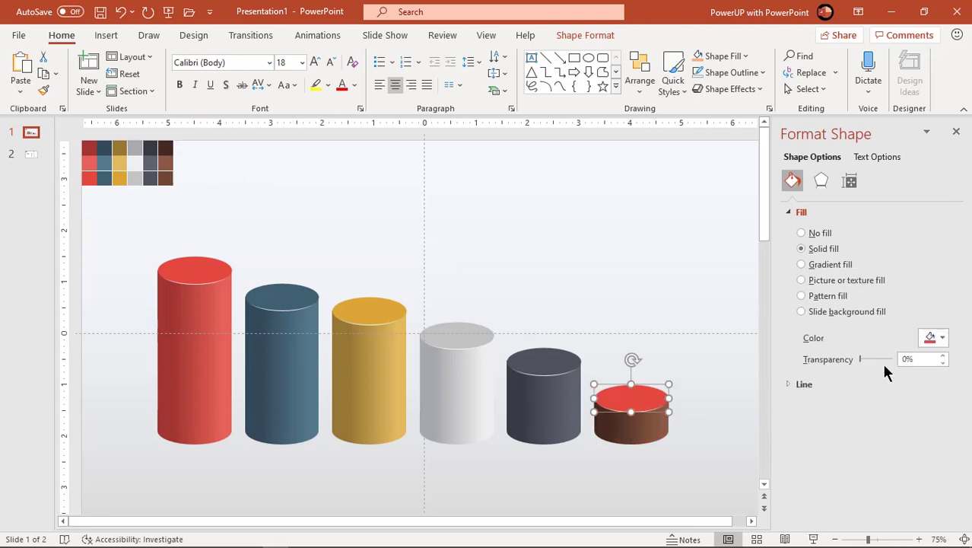
left_click(934, 338)
left_click(886, 319)
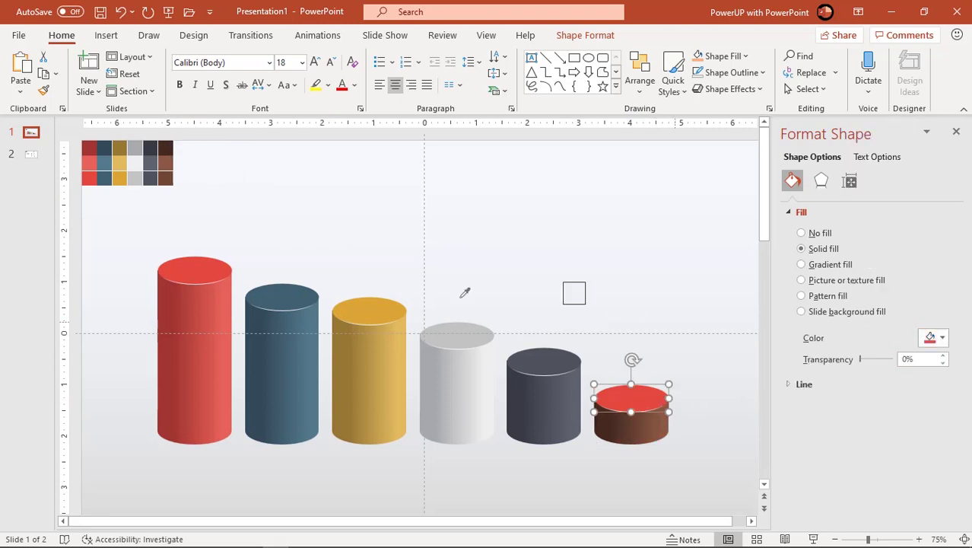
left_click(172, 181)
left_click(956, 132)
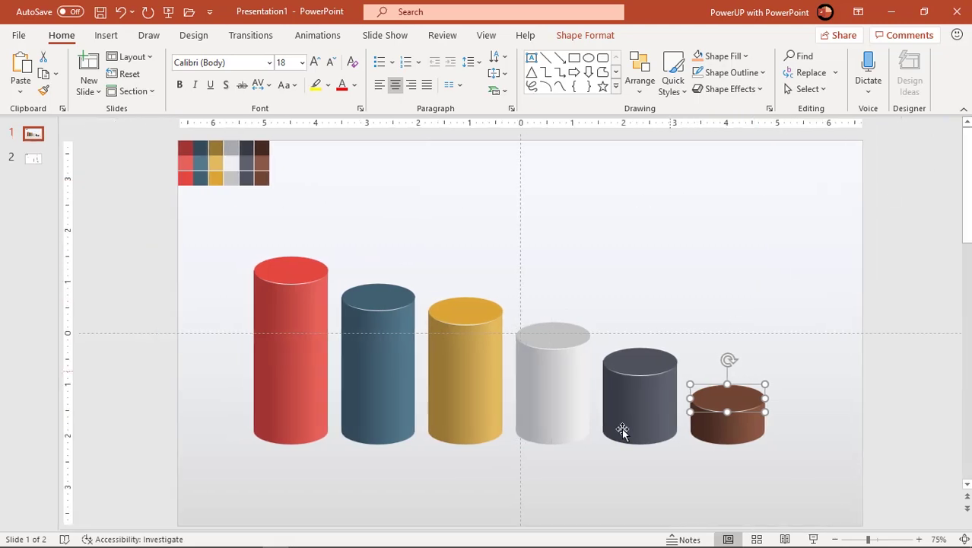
left_click(585, 479)
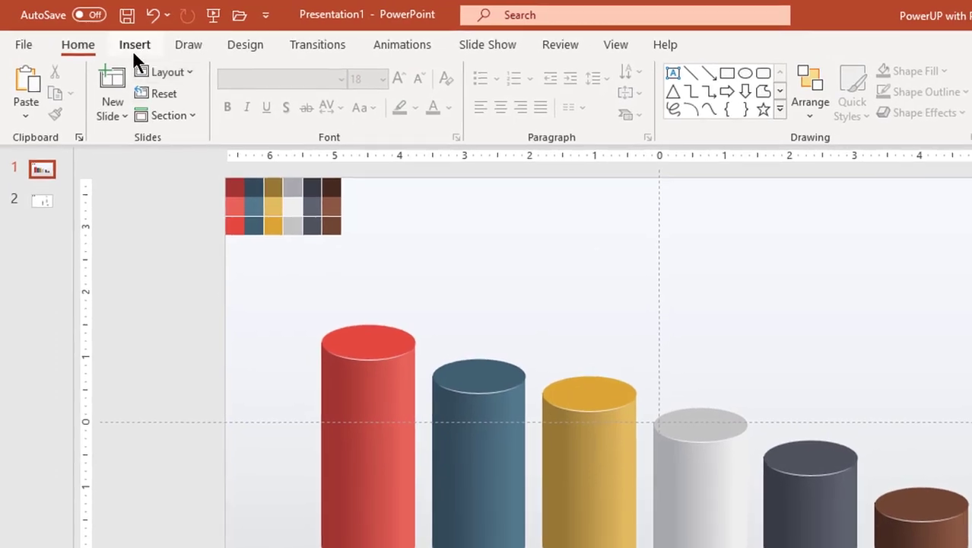
Step: Draw an ellipse about 2.32" wide and 0.91" high above the cylinders and remove its outline
left_click(106, 35)
left_click(286, 114)
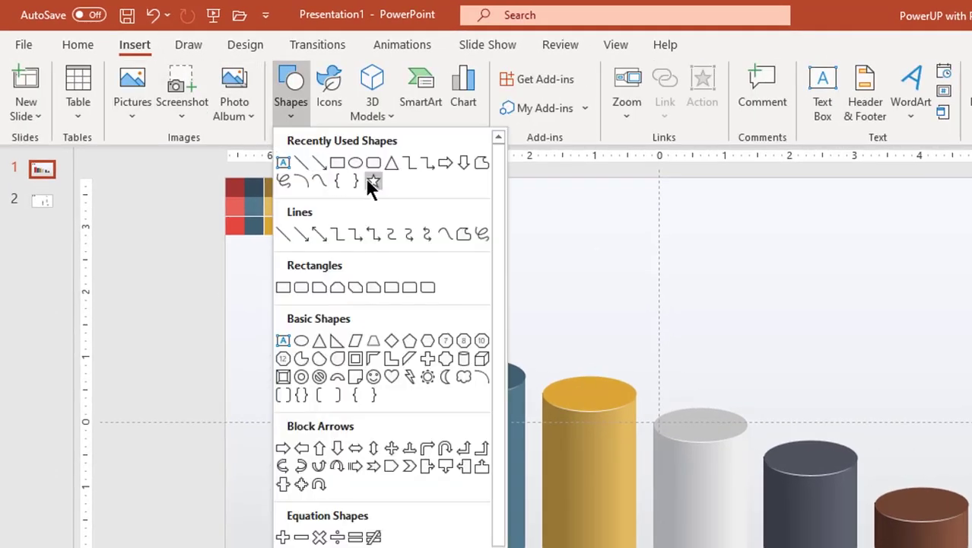
left_click(356, 163)
mouse_move(503, 235)
left_mouse_down()
mouse_move(635, 309)
mouse_move(647, 305)
mouse_move(517, 233)
left_mouse_up()
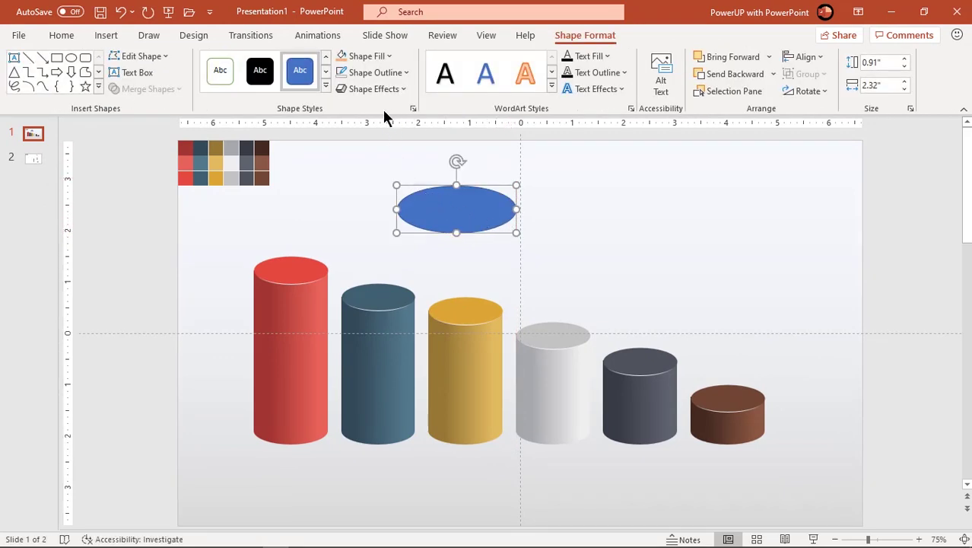
left_click(377, 74)
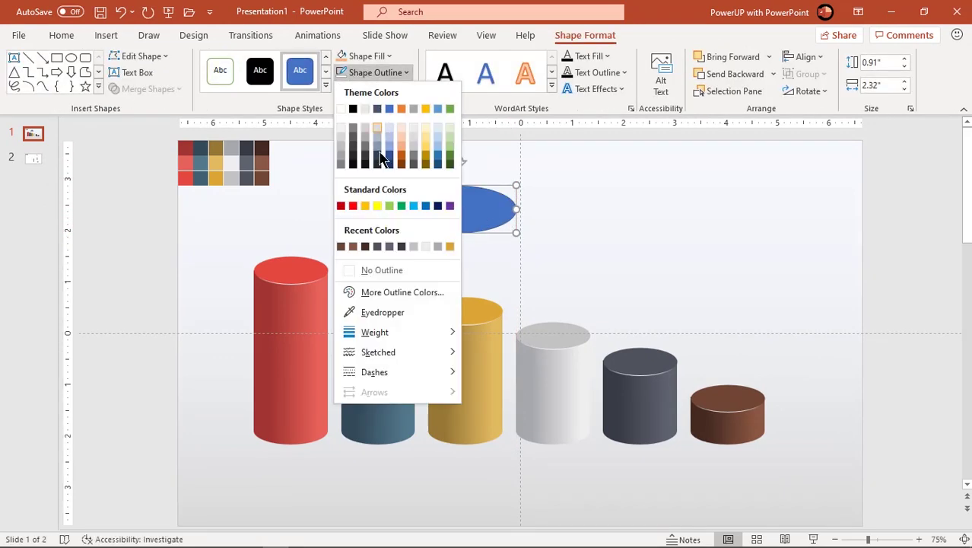
left_click(381, 271)
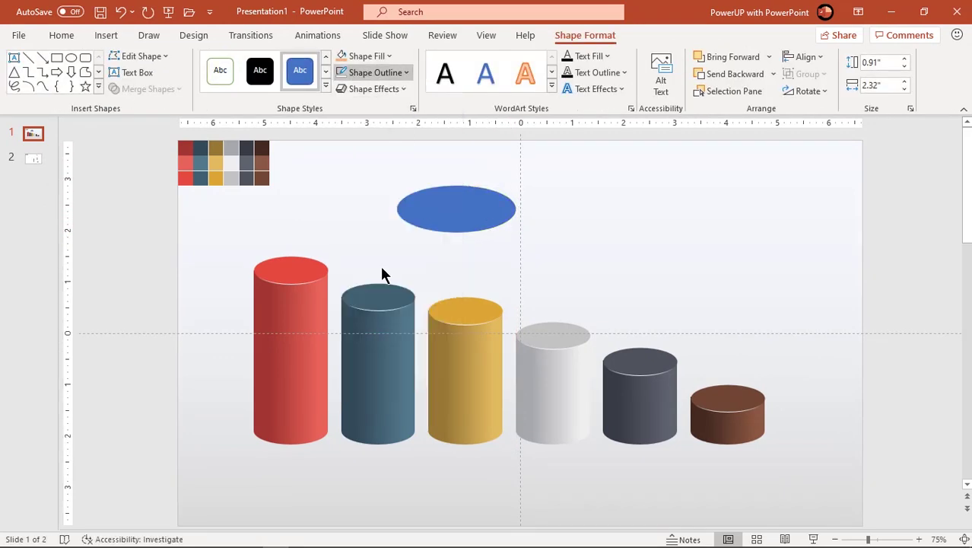
Step: Give the new ellipse a gradient fill of the Path type
right_click(475, 209)
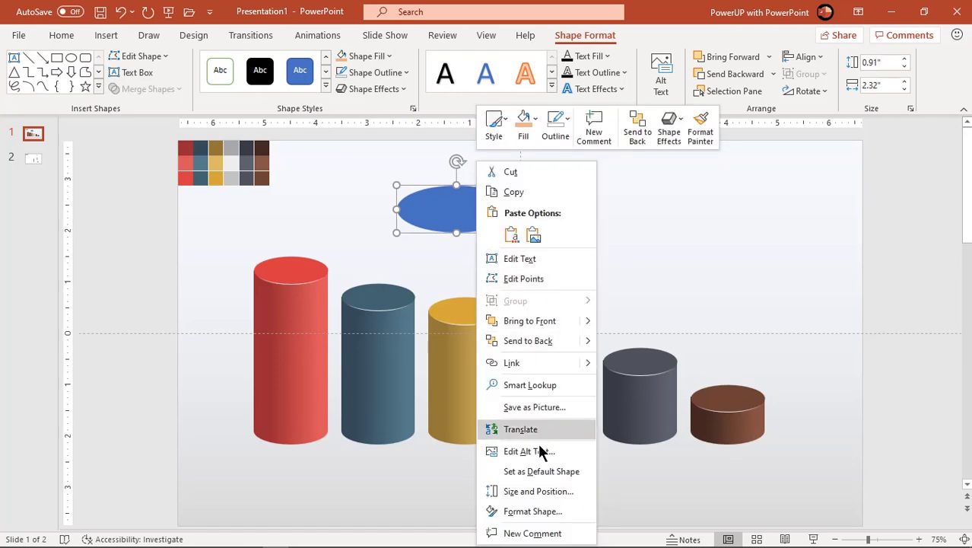
left_click(531, 512)
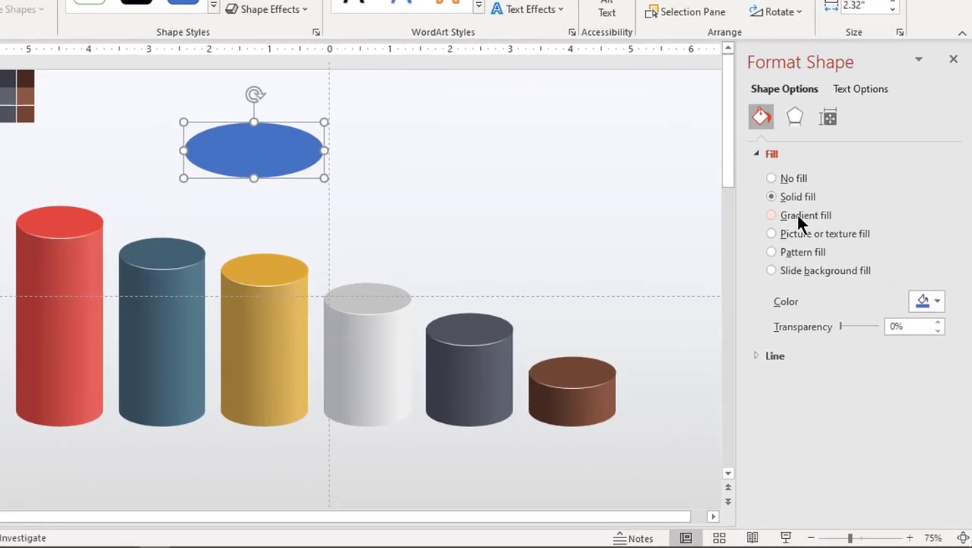
left_click(798, 220)
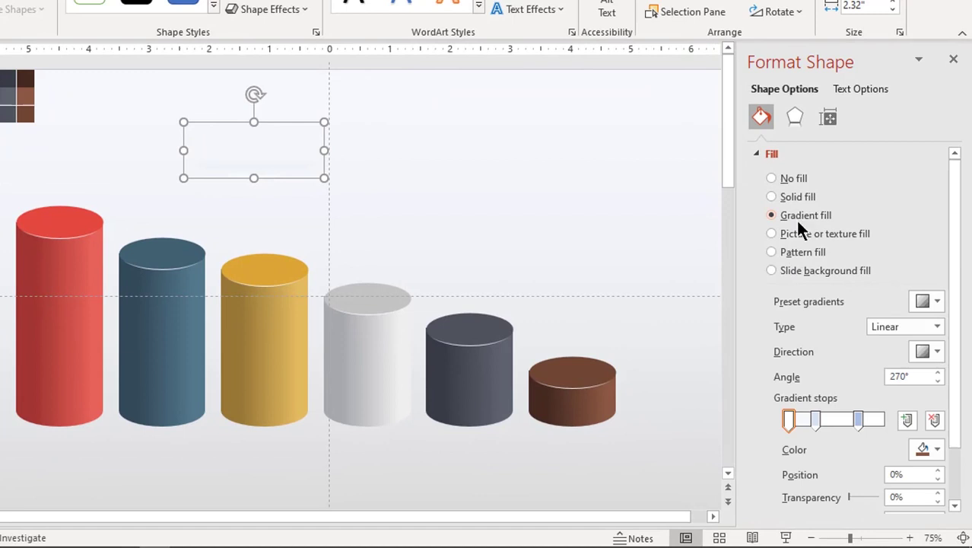
left_click(937, 326)
left_click(893, 390)
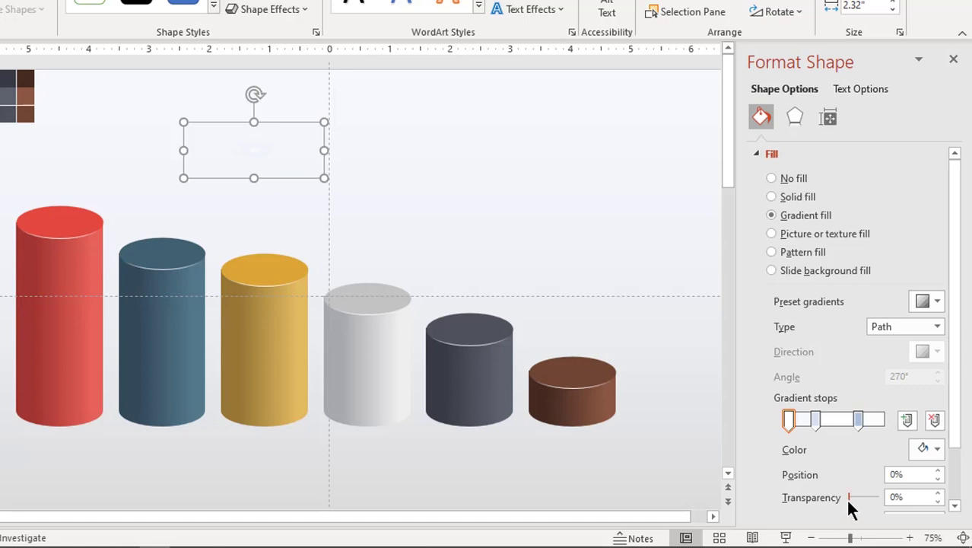
Step: Make the ellipse's outer gradient stops opaque at 0% transparency and colour the 0% stop near-black
left_click(815, 420)
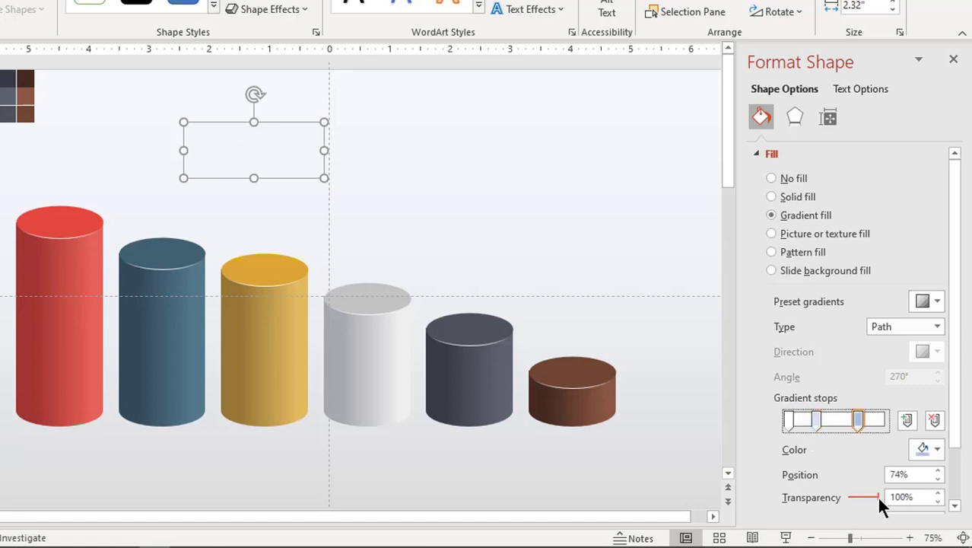
left_click_drag(876, 496, 835, 508)
left_click(816, 420)
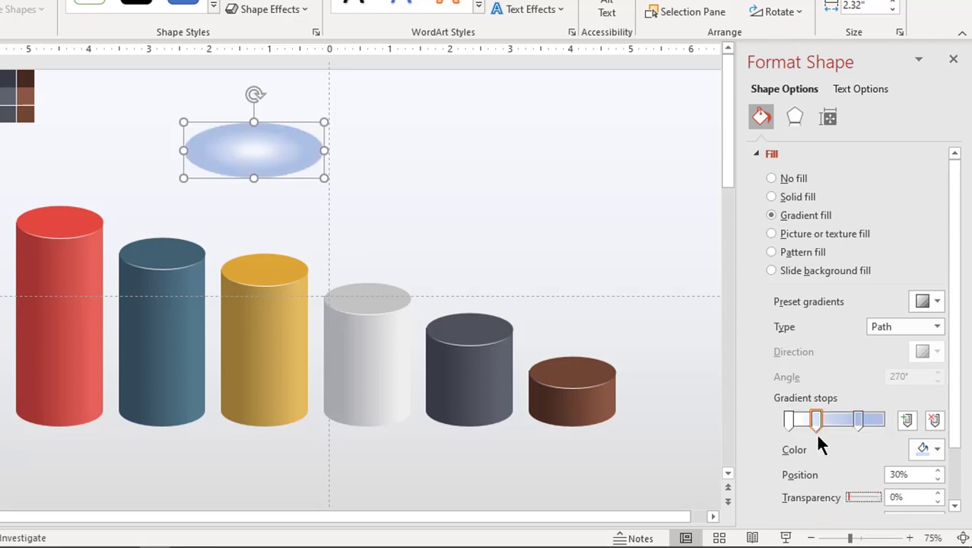
left_click(790, 421)
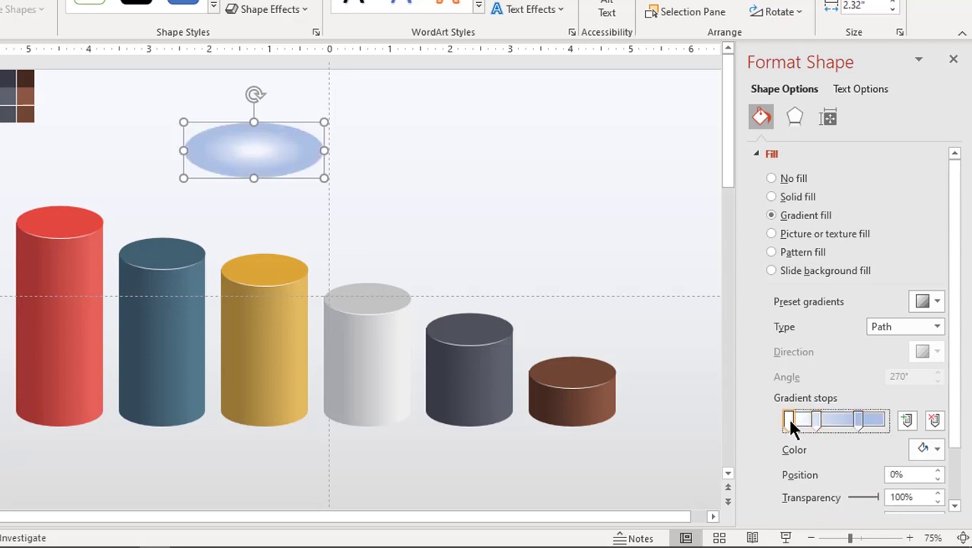
left_click(925, 448)
left_click(848, 275)
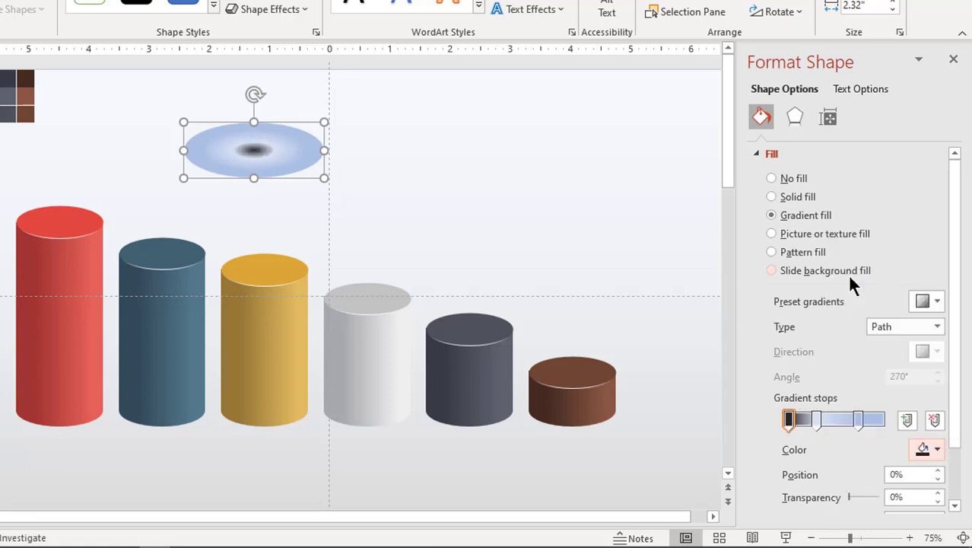
Step: Move the ellipse's middle gradient stop to 73% and the last stop to 100%, colouring the last stop white
left_click_drag(817, 421, 857, 419)
left_click(883, 419)
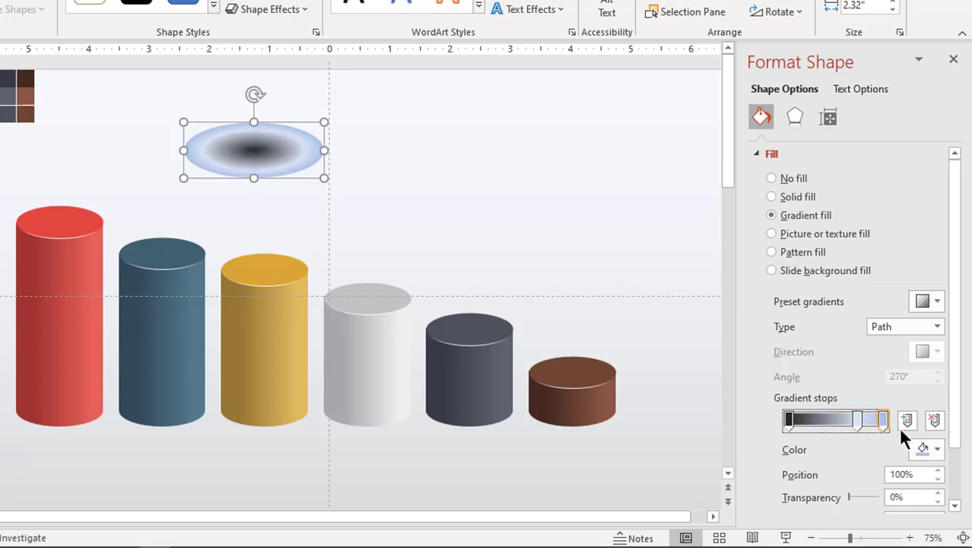
left_click(936, 452)
left_click(834, 225)
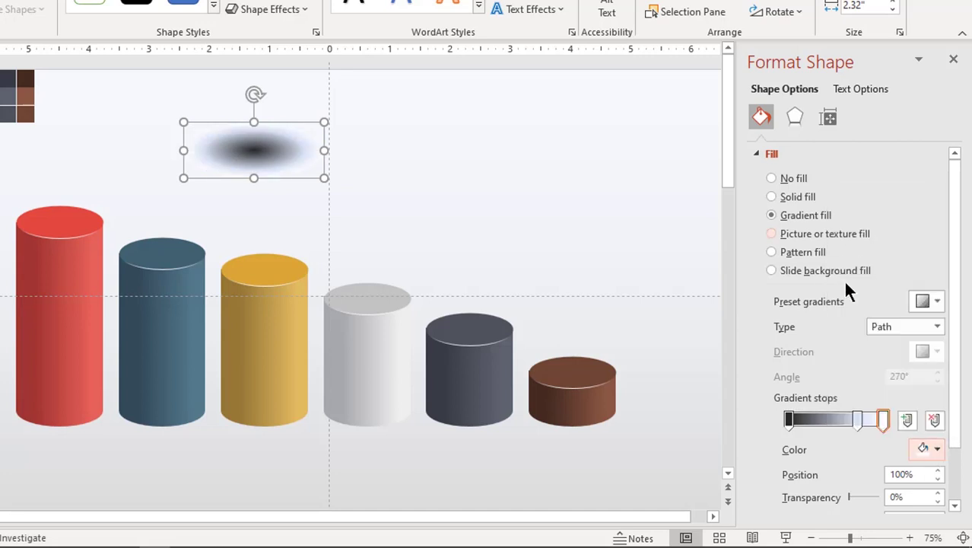
Step: Recolour the ellipse's 73% gradient stop near-white grey and set the 100% stop's transparency to 100%
left_click(856, 419)
left_click(936, 450)
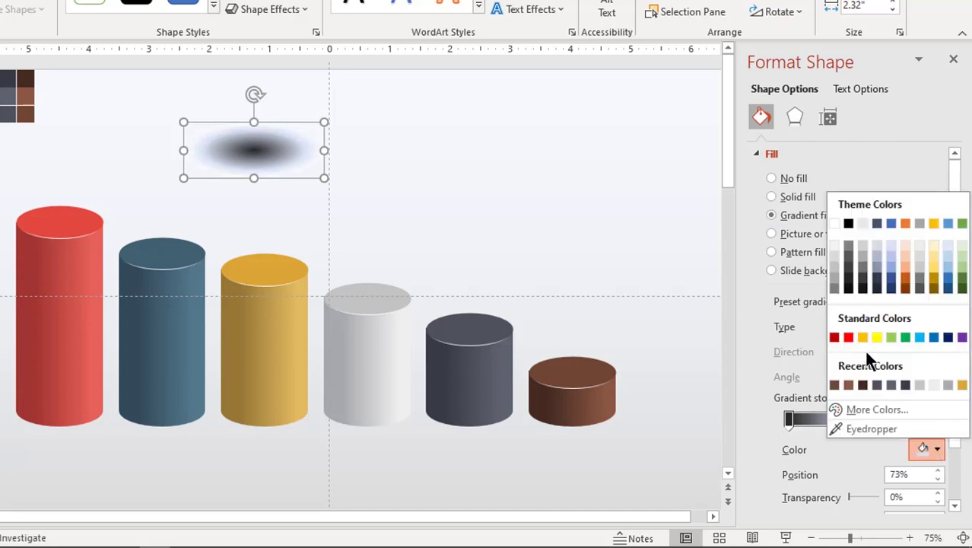
left_click(834, 253)
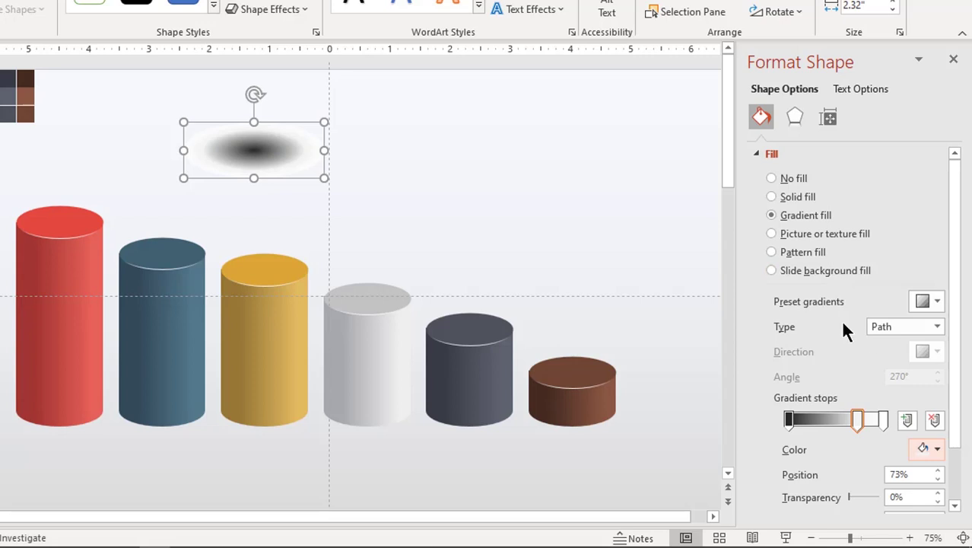
left_click(883, 421)
left_click_drag(850, 495, 888, 495)
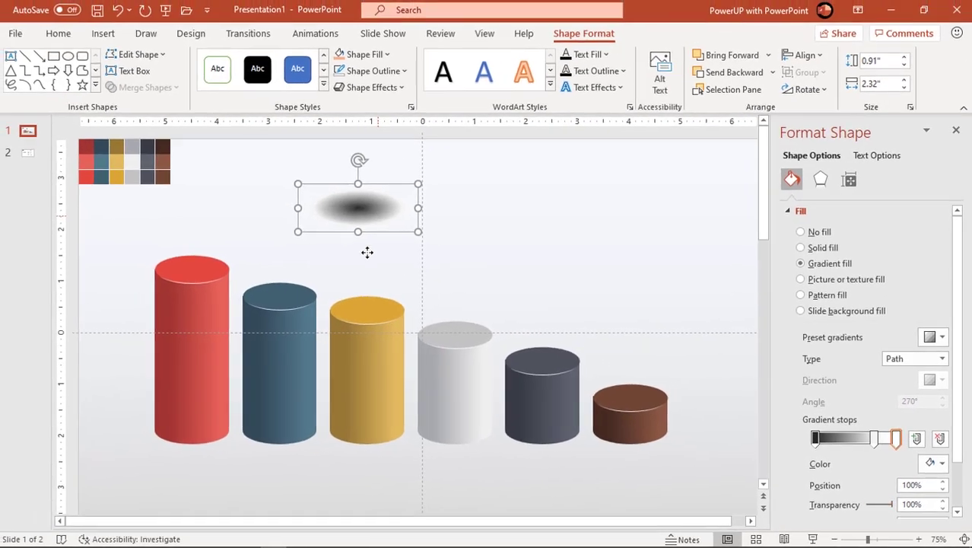
Step: Place the shadow ellipse at the base of the red cylinder and send it to the back
left_click_drag(366, 252, 214, 445)
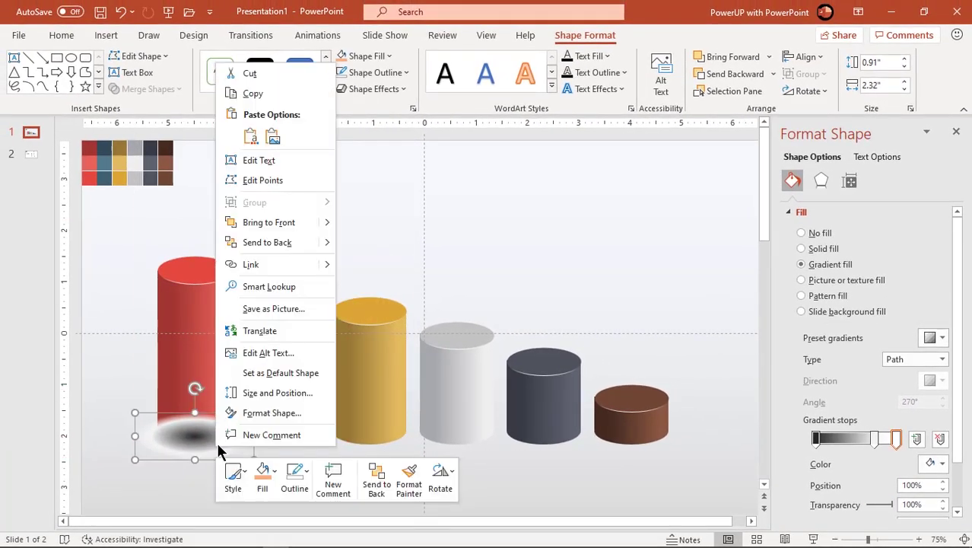
left_click(264, 242)
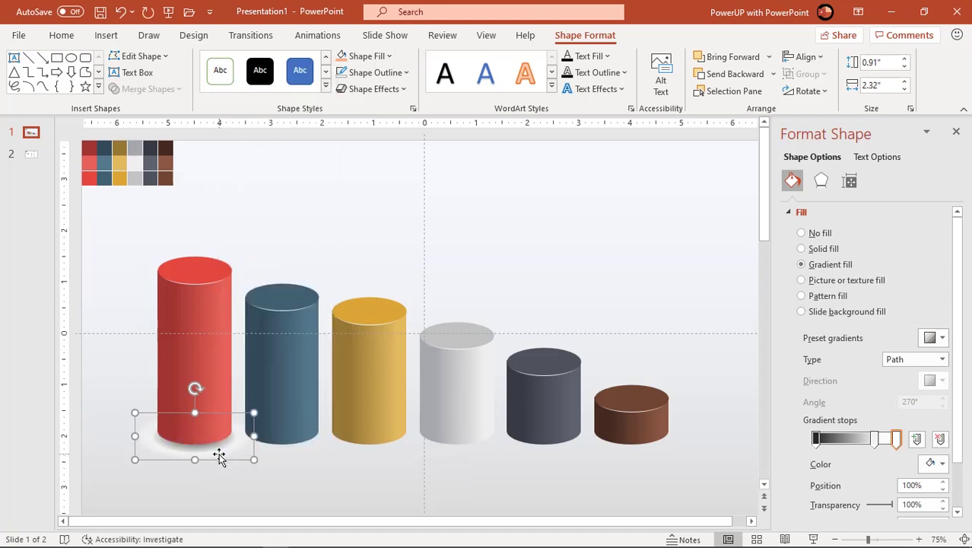
left_click_drag(219, 452, 217, 446)
Step: Raise the transparency of the shadow's middle gradient stop and move its dark stop to 48%
scroll(217, 451, "up", 8, "ctrl")
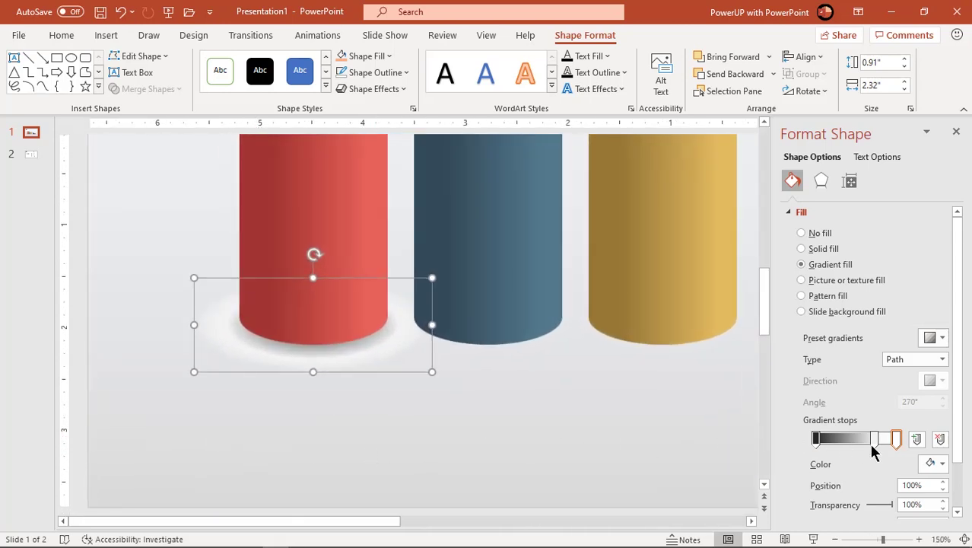
left_click(873, 445)
left_click_drag(868, 504, 885, 504)
left_click_drag(817, 439, 859, 446)
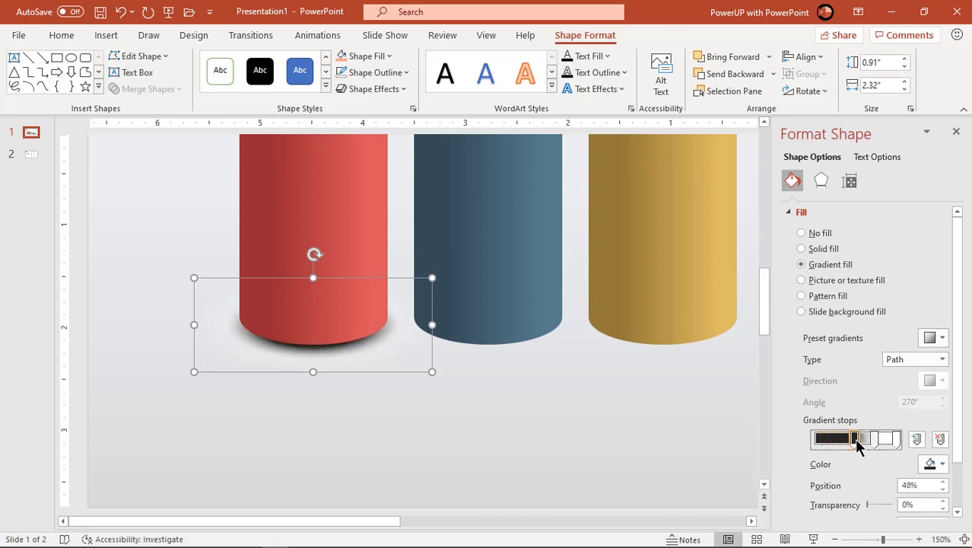
Step: Enlarge the shadow ellipse to about 2.63" by 1.03" and recentre it under the red cylinder
left_click_drag(432, 372, 464, 384)
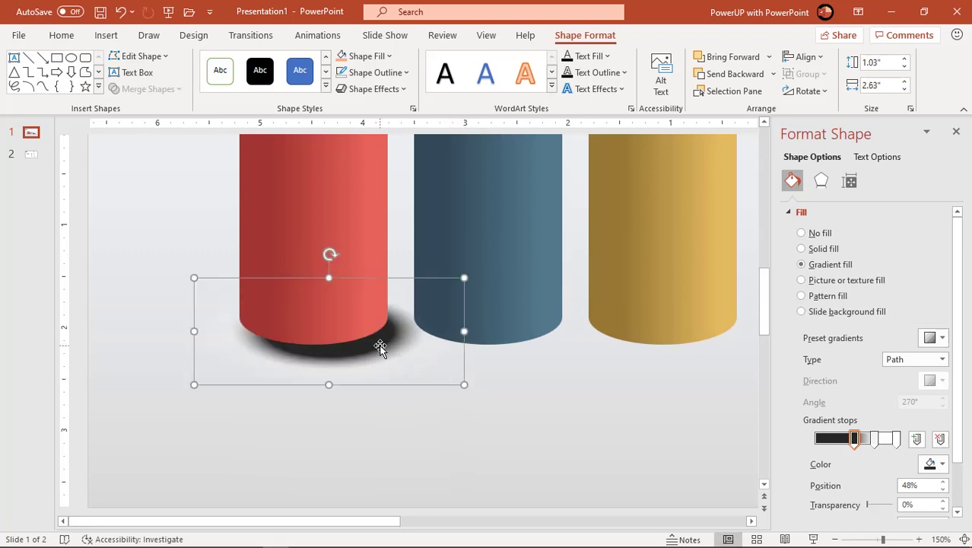
left_click_drag(379, 347, 363, 334)
left_click_drag(367, 524, 415, 526)
left_click(387, 431)
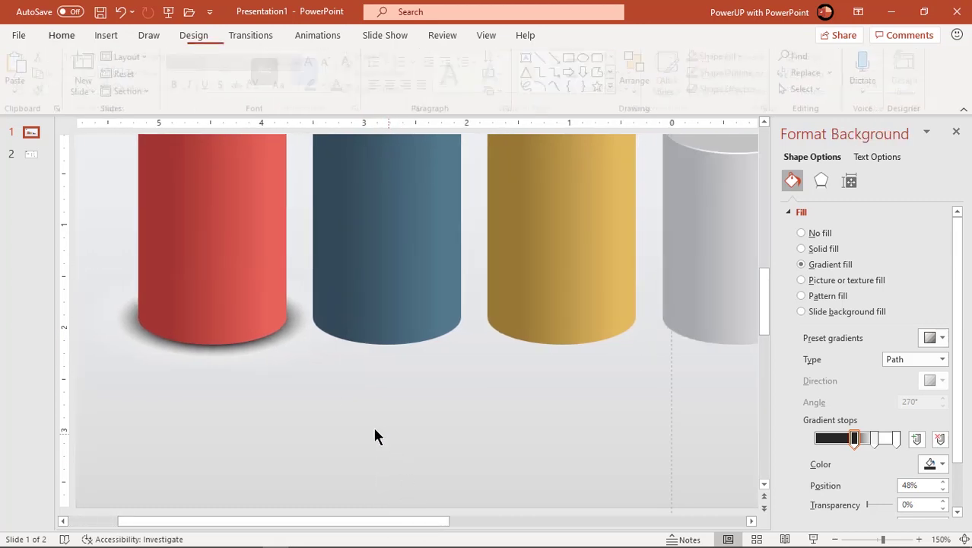
Step: Duplicate the red cylinder's shadow beneath the blue and yellow cylinders and send the copies to the back
left_click(282, 345)
left_click_drag(283, 347, 597, 335)
right_click(445, 349)
left_click(468, 344)
right_click(575, 335)
left_click(626, 339)
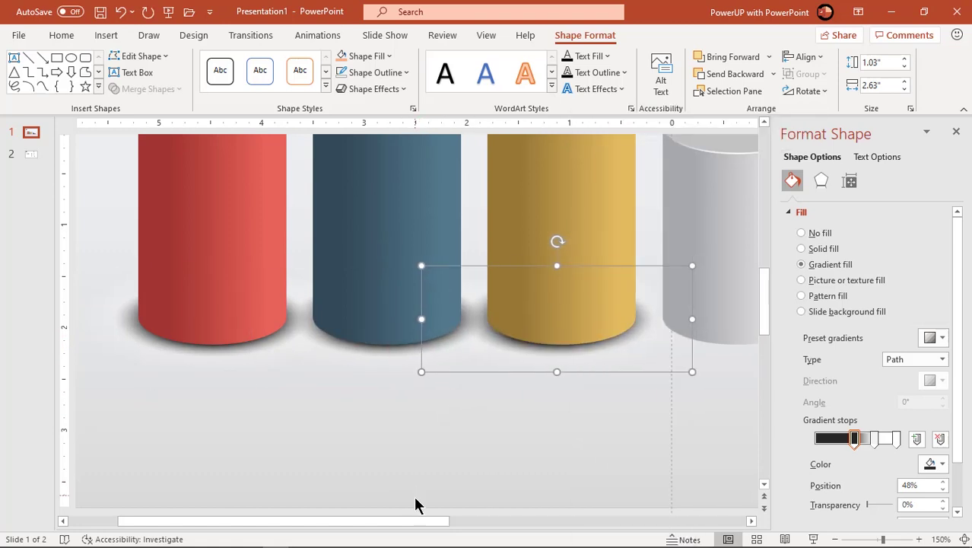
Step: Place further shadow copies behind the bases of the light grey and dark slate cylinders
left_click_drag(412, 520, 547, 524)
left_click_drag(286, 333, 456, 333)
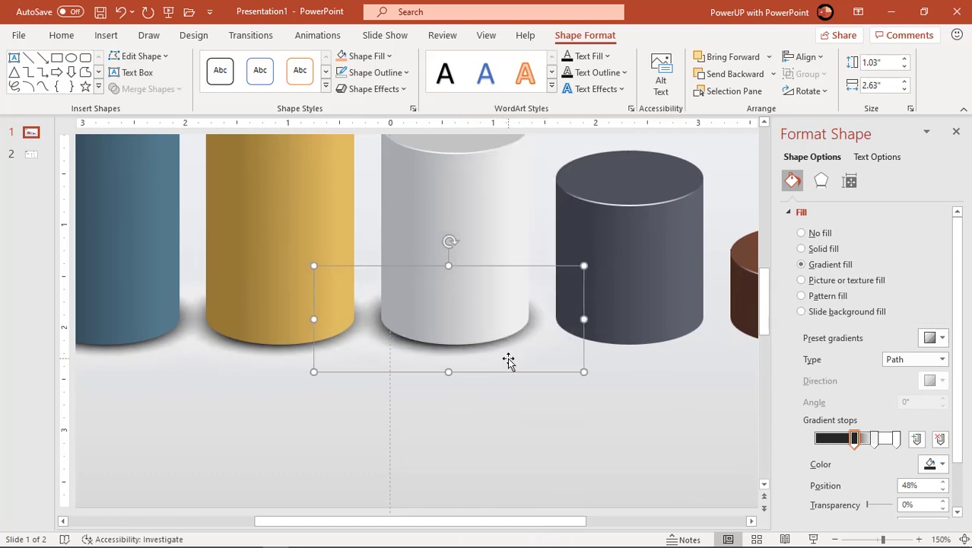
left_click_drag(510, 358, 447, 333)
scroll(447, 333, "right", 3)
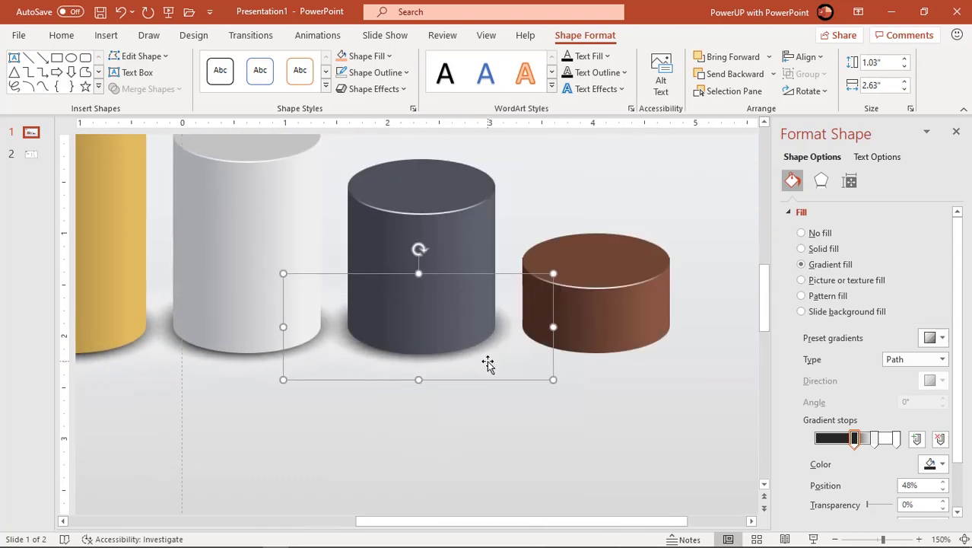
Step: Place a shadow copy beneath the brown cylinder and nudge it until it sits centred under the base
left_click_drag(487, 364, 664, 387)
key("ctrl+Left")
key("ctrl+Left")
key("ctrl+Left")
key("ctrl+Left")
key("ctrl+Left")
key("ctrl+Left")
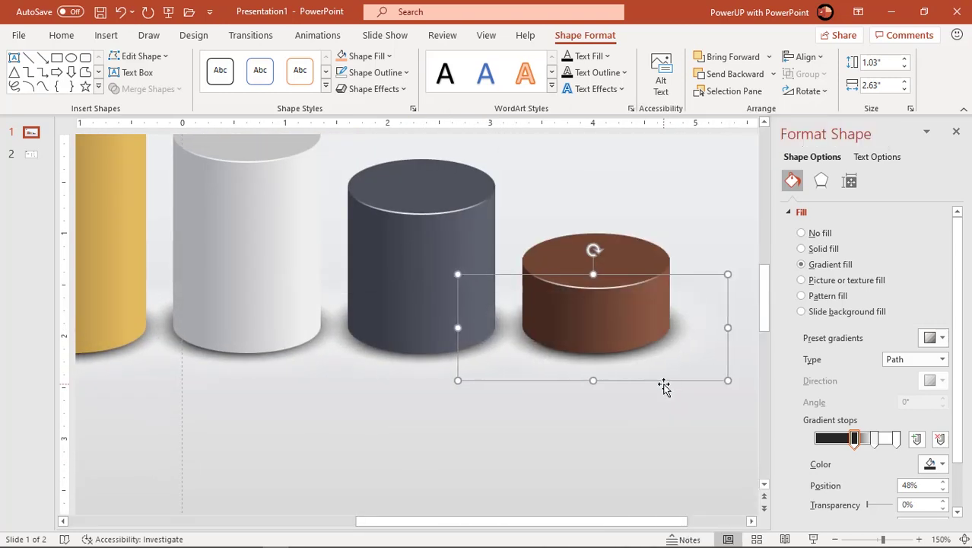
key("ctrl+Up")
key("ctrl+Up")
key("ctrl+Down")
Step: Close the shape formatting pane and zoom out to show the whole slide
left_click(956, 132)
left_click(647, 447)
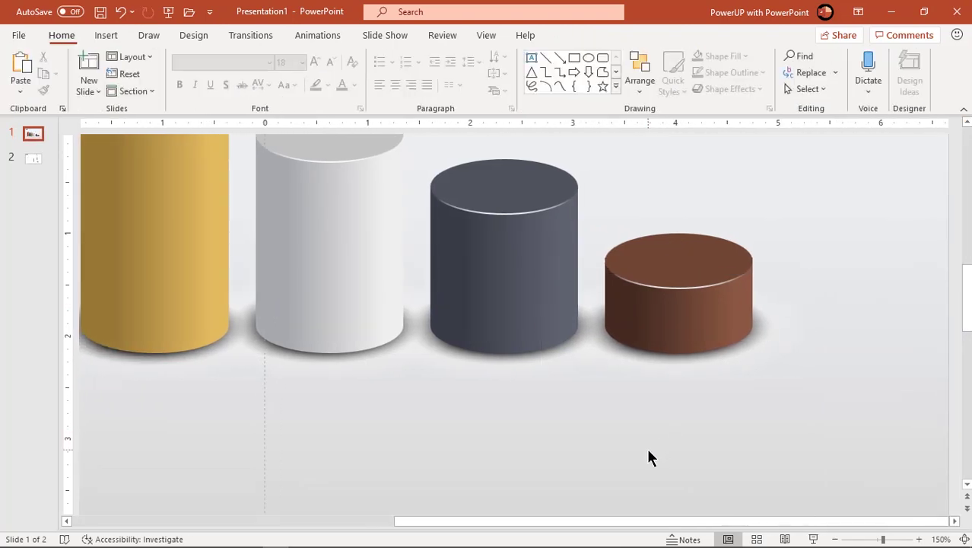
scroll(646, 447, "down", 2)
scroll(648, 450, "down", 2)
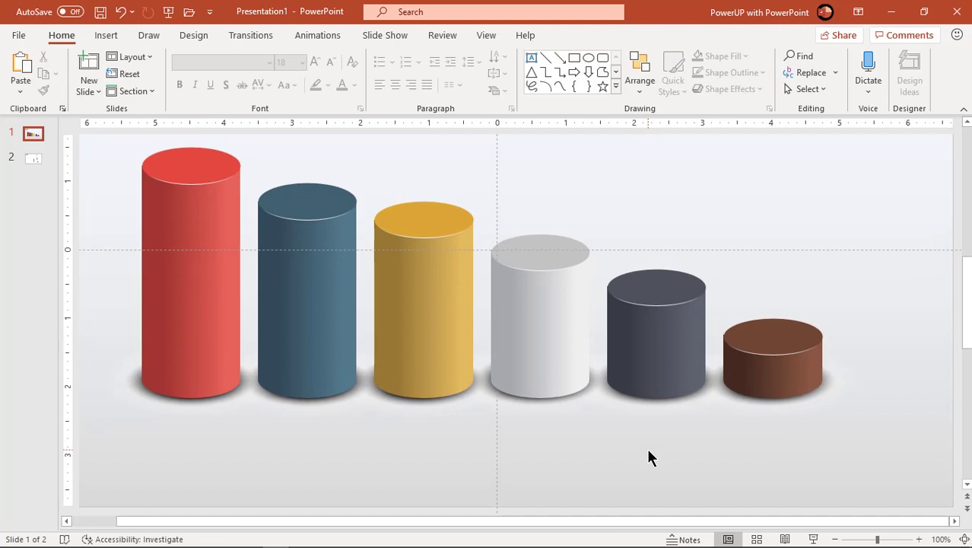
scroll(648, 450, "down", 2)
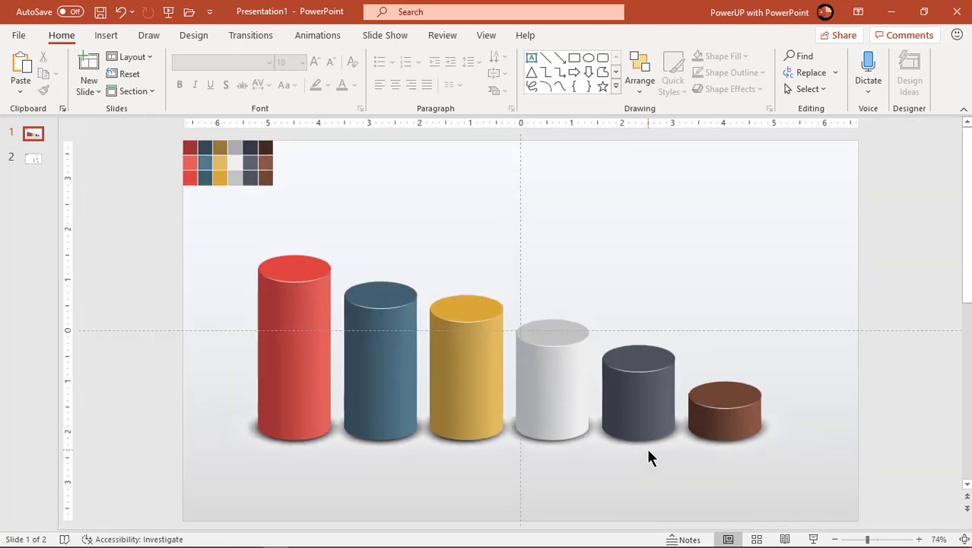
Step: Group the red cylinder's top, body and base shadow into one object
left_click(305, 278)
left_click(304, 331, "shift")
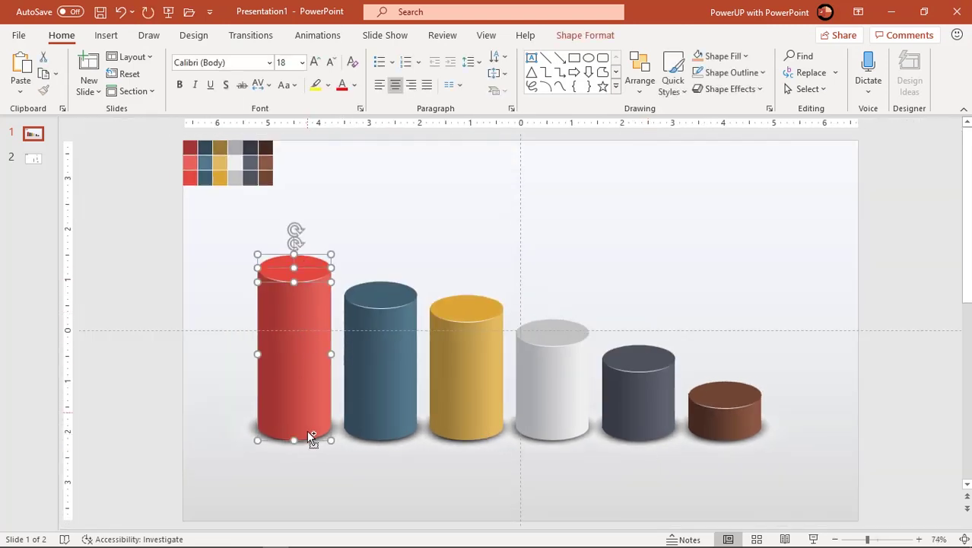
left_click(301, 444, "shift")
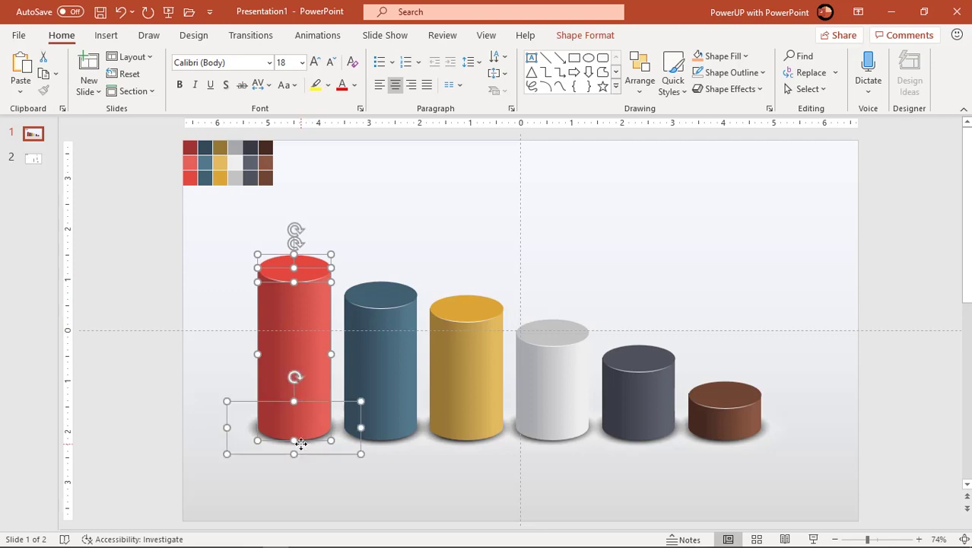
right_click(301, 444)
mouse_move(392, 264)
left_click(477, 266)
Step: Group the blue cylinder's top, body and base shadow into one object
left_click(386, 298)
left_click(386, 351, "shift")
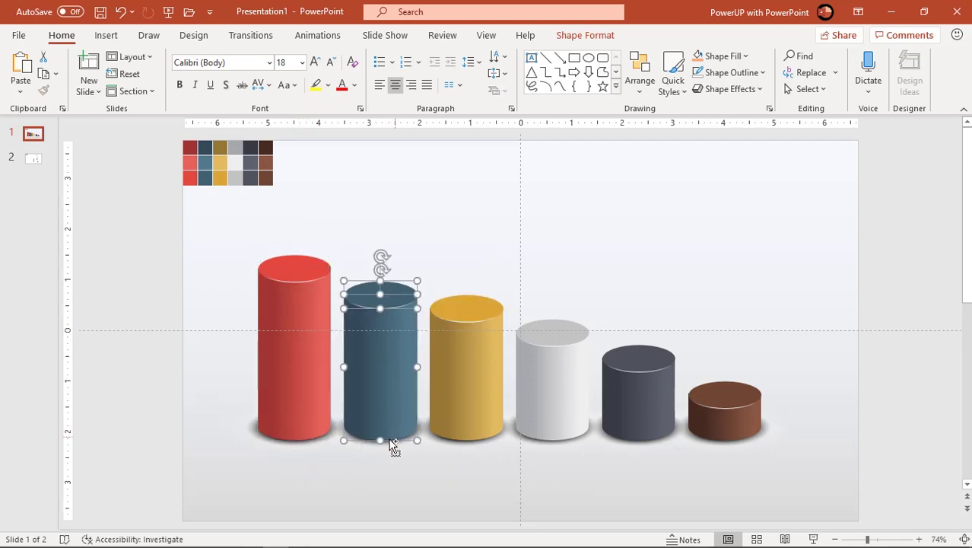
left_click(383, 447, "shift")
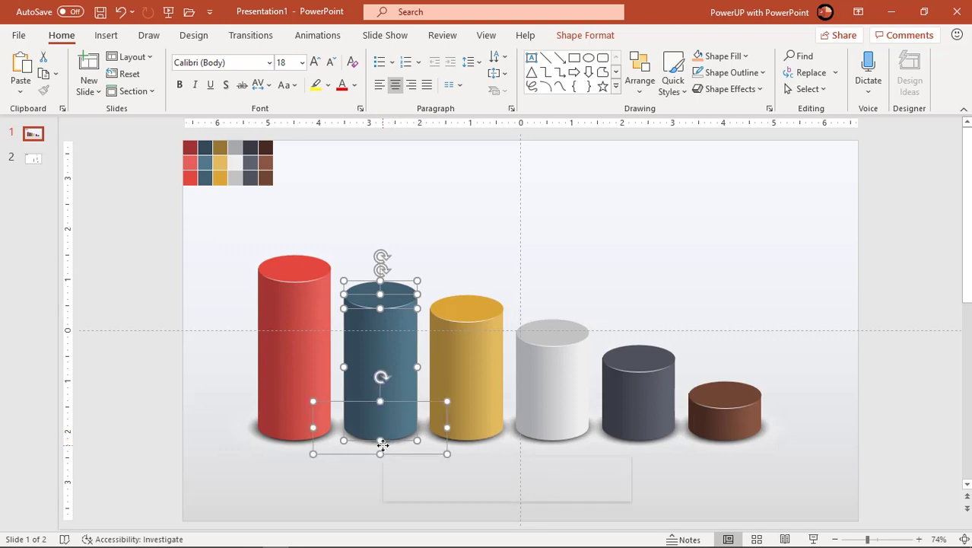
right_click(382, 446)
mouse_move(448, 266)
left_click(513, 275)
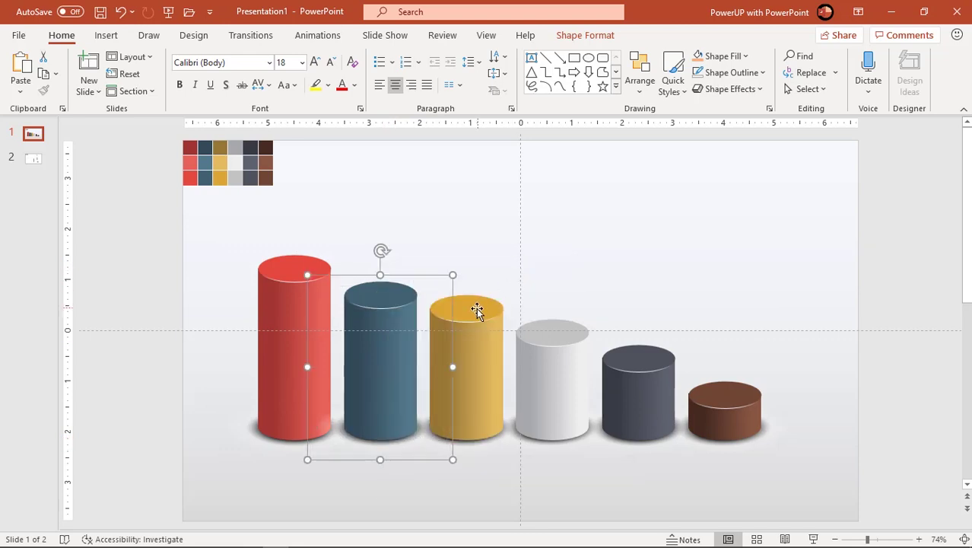
Step: Group the yellow cylinder's top, body and base shadow into one object
left_click(478, 311)
left_click(471, 353, "shift")
left_click(475, 454, "shift")
right_click(476, 454)
mouse_move(524, 263)
left_click(612, 272)
Step: Group the light grey cylinder's parts with its base shadow
left_click(559, 335)
left_click(560, 452, "shift")
right_click(559, 452)
mouse_move(612, 263)
left_click(693, 268)
Step: Group the dark slate cylinder's top, body and base shadow into one object
left_click(643, 353)
left_click(648, 408, "shift")
left_click(646, 449, "shift")
right_click(646, 448)
mouse_move(760, 276)
left_click(795, 266)
Step: Group the brown cylinder's top, body and base shadow, leaving nothing selected
left_click(722, 384)
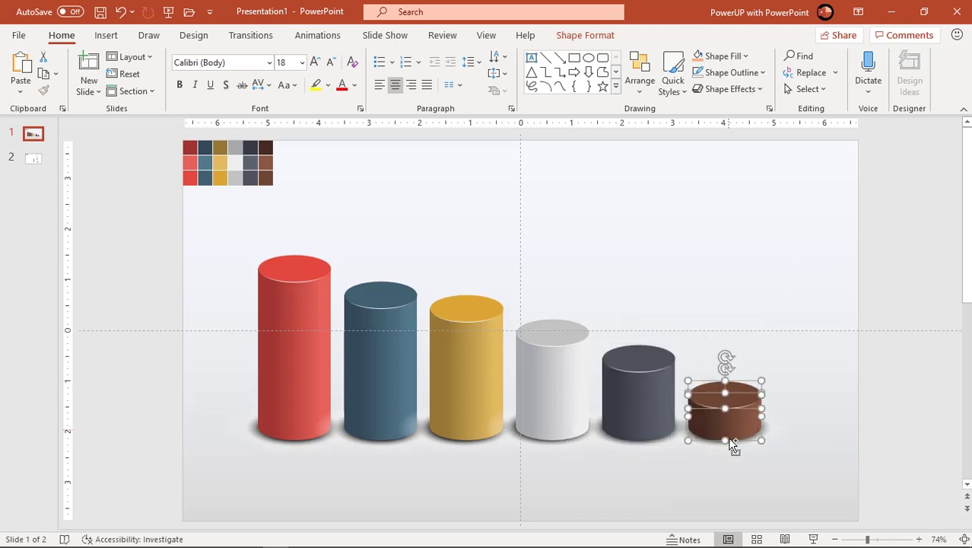
left_click(722, 411, "shift")
left_click(720, 450, "shift")
right_click(719, 451)
mouse_move(820, 278)
left_click(867, 269)
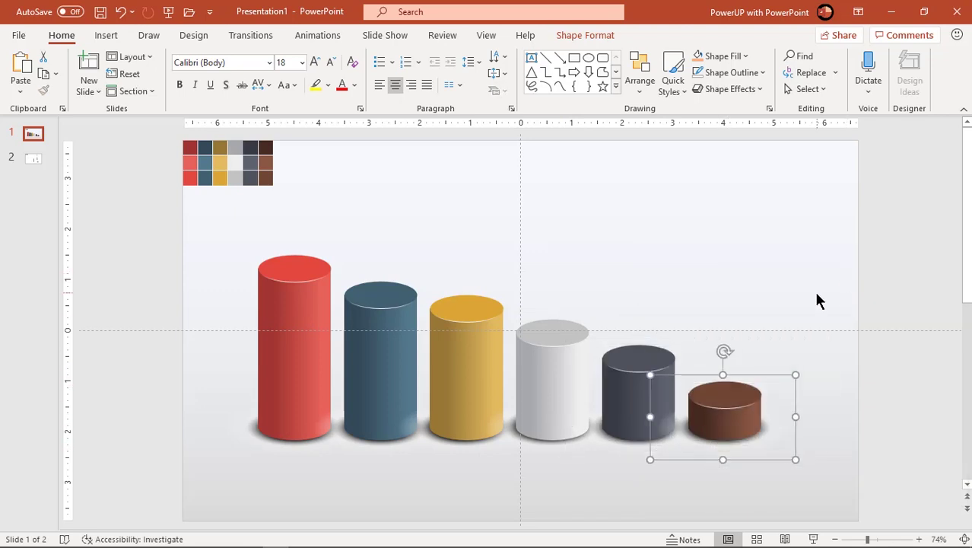
left_click(818, 300)
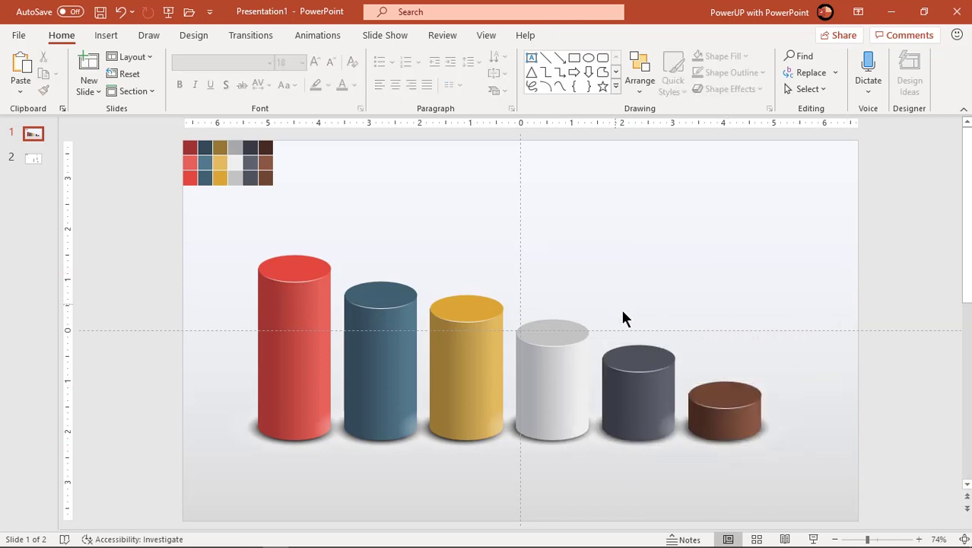
Step: Spread the brown, dark slate, light grey, yellow and blue cylinders towards the slide's edges to free its centre
left_click_drag(730, 401, 261, 437)
left_click_drag(660, 393, 796, 355)
left_click_drag(557, 368, 799, 198)
left_click_drag(490, 340, 800, 404)
left_click_drag(412, 359, 620, 400)
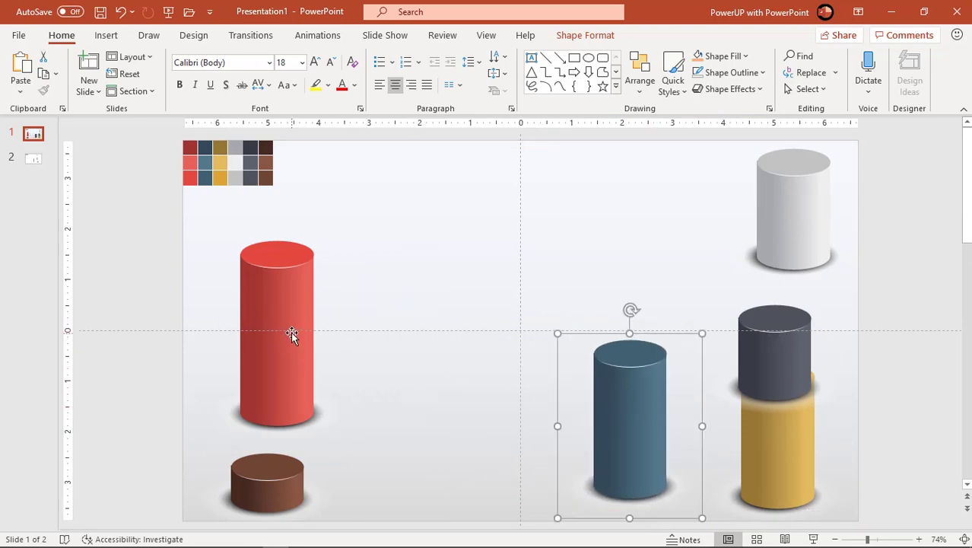
Step: Centre the red cylinder horizontally in the slide's upper half, then overlap its right side with the blue cylinder
left_click_drag(292, 334, 535, 302)
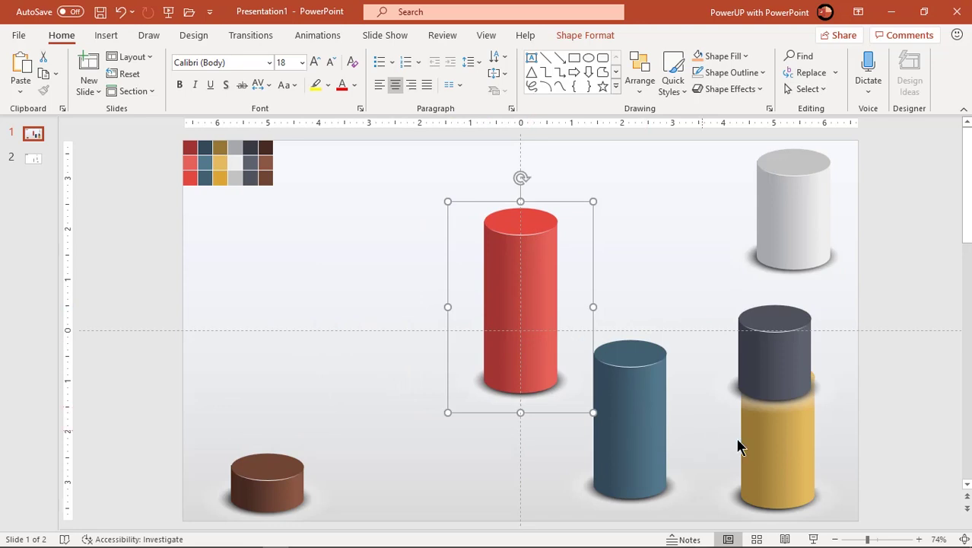
left_click(770, 440)
left_click_drag(748, 440, 702, 344)
left_click(620, 460)
left_click_drag(618, 448, 567, 378)
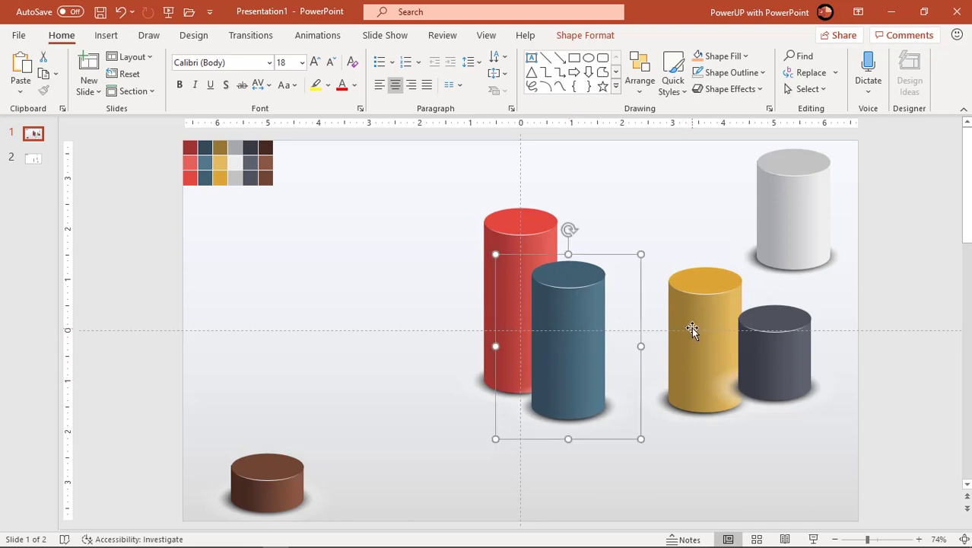
Step: Move the light grey and yellow cylinders in front of the red and blue pair and bring the yellow one to the front
left_click_drag(781, 202, 535, 374)
left_click(692, 329)
left_click_drag(700, 316, 454, 378)
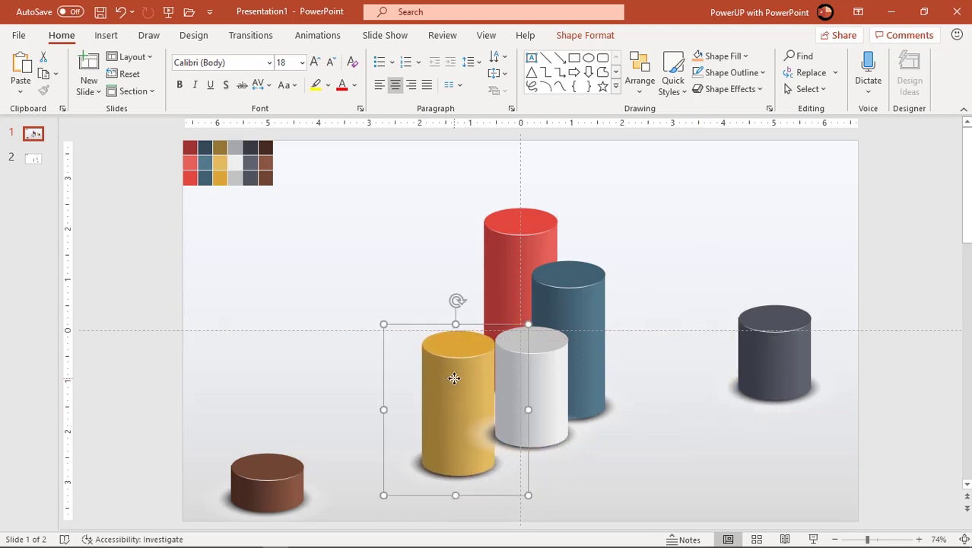
right_click(454, 378)
left_click(496, 220)
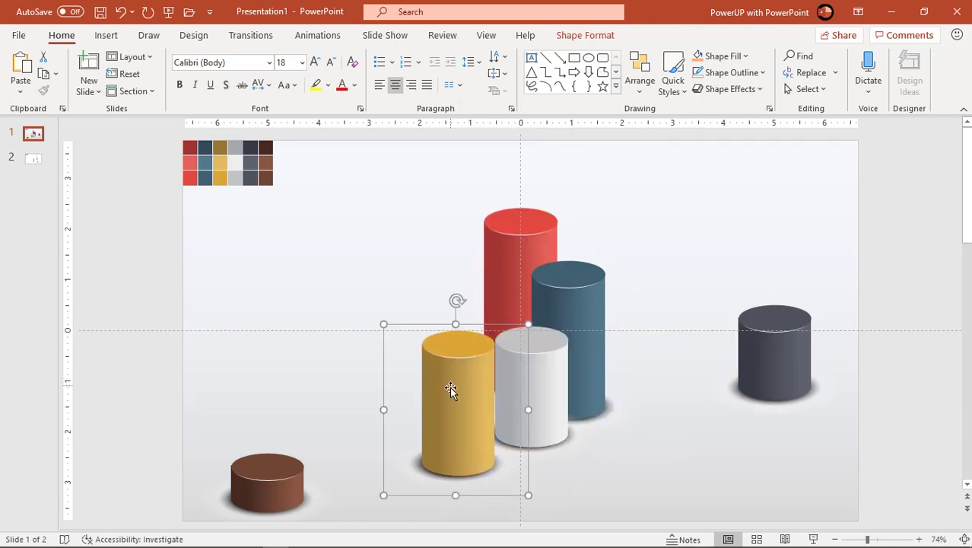
left_click_drag(450, 388, 430, 385)
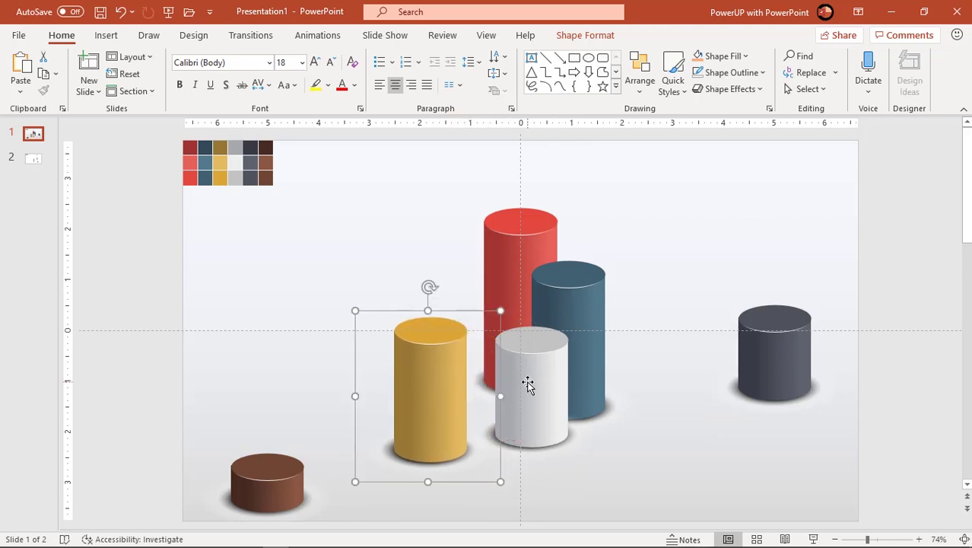
Step: Bring the light grey cylinder to the front and tighten the cluster so yellow and grey overlap the red and blue cylinders
left_click_drag(529, 386, 537, 399)
left_click_drag(510, 263, 513, 263)
left_click(543, 433)
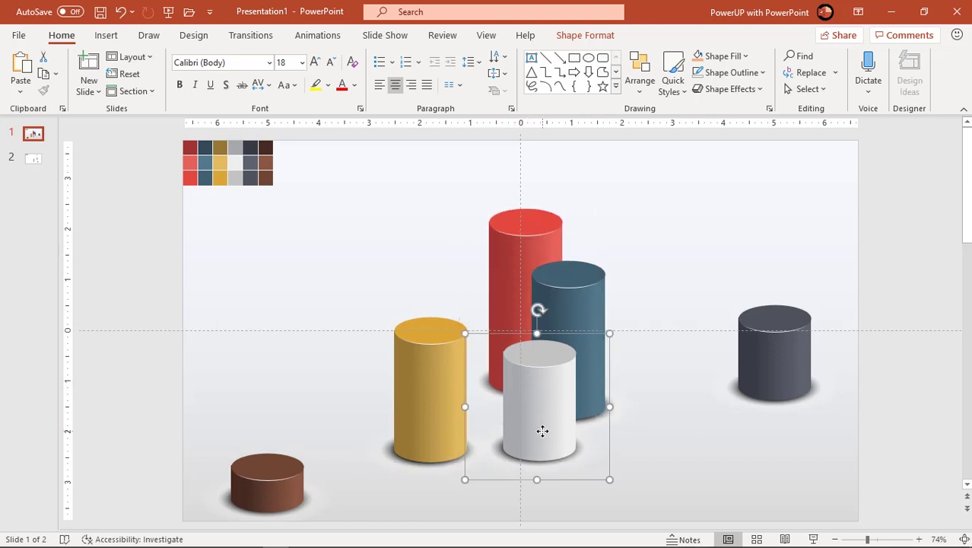
right_click(543, 431)
left_click(585, 277)
left_click_drag(433, 387, 558, 409)
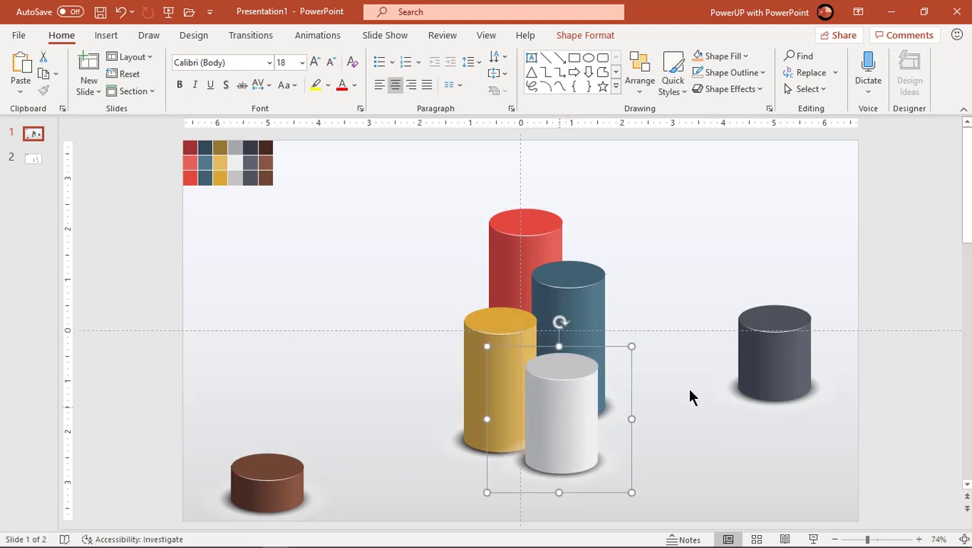
Step: Move the dark slate cylinder to the left of the cluster, partly behind the yellow cylinder
left_click(773, 366)
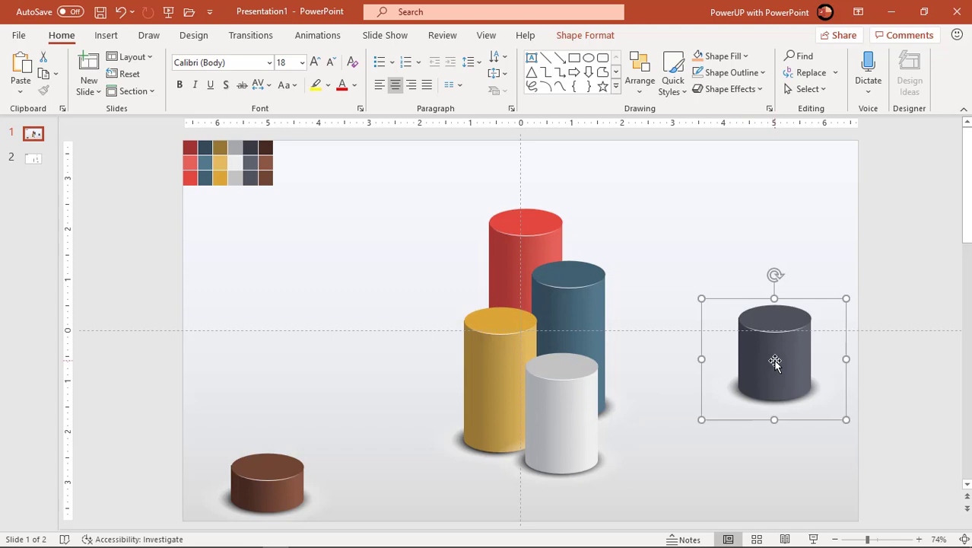
right_click(775, 360)
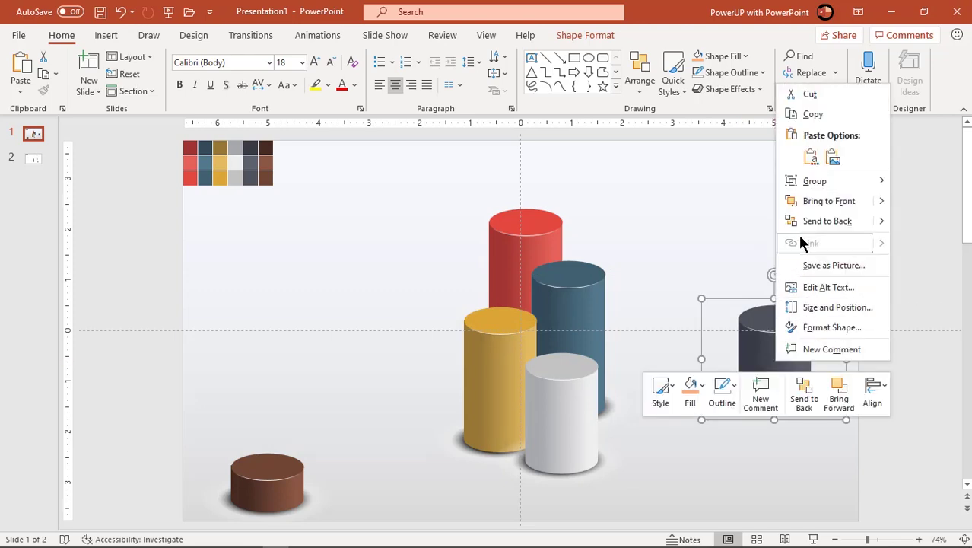
key("Escape")
left_click_drag(773, 356, 438, 378)
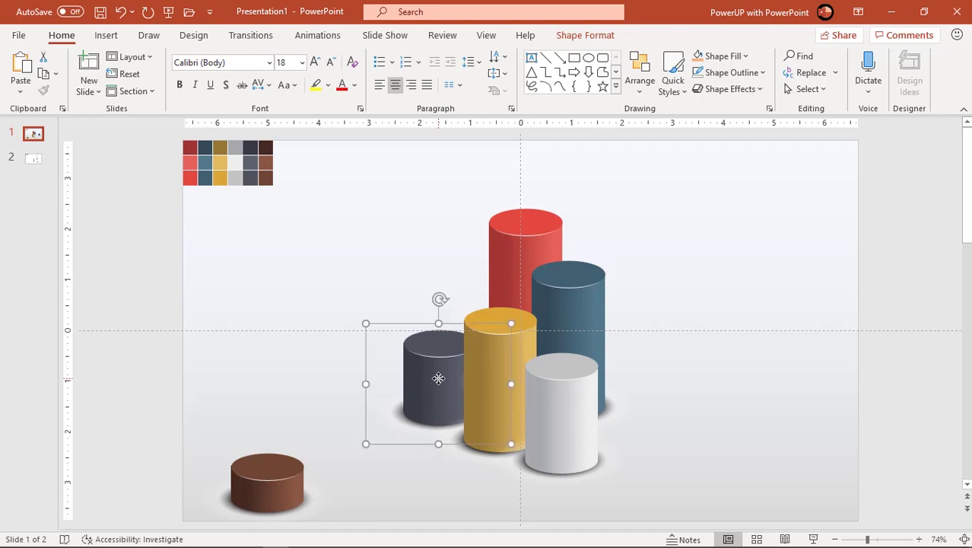
Step: Bring the brown cylinder to the front, place it before the yellow one, and nudge the dark slate cylinder closer to the cluster
left_click(272, 493)
right_click(270, 493)
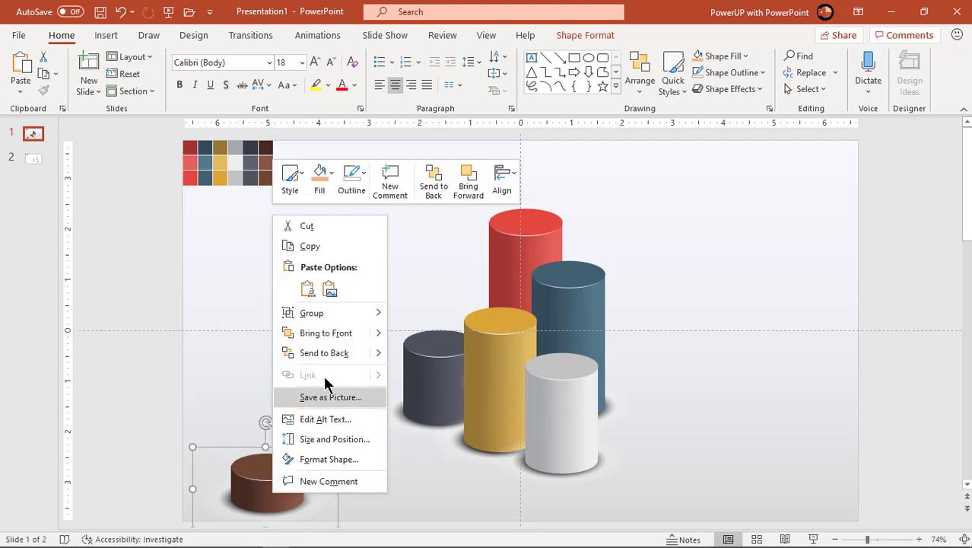
left_click(327, 335)
left_click_drag(276, 488, 513, 466)
left_click_drag(431, 401, 437, 391)
left_click(673, 453)
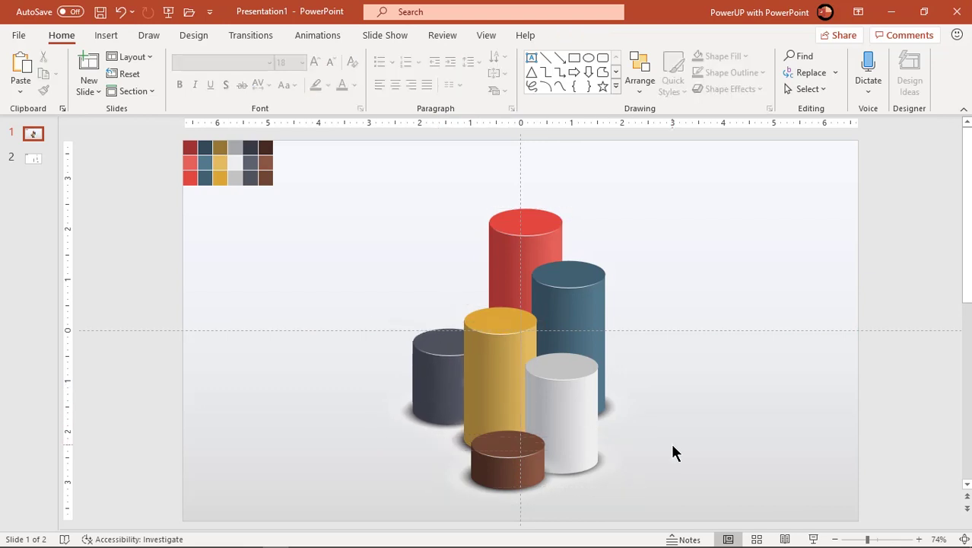
Step: Draw a circle about 0.92" in diameter and place it to the right of the blue cylinder's top
left_click(589, 428)
scroll(590, 432, "up", 3, "ctrl")
scroll(681, 421, "up", 2)
left_click(736, 408)
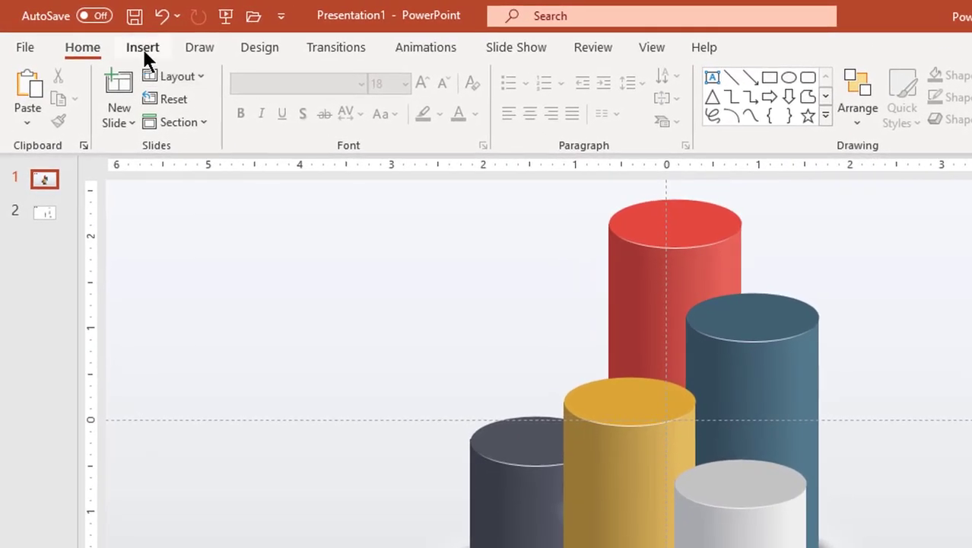
left_click(142, 47)
left_click(305, 117)
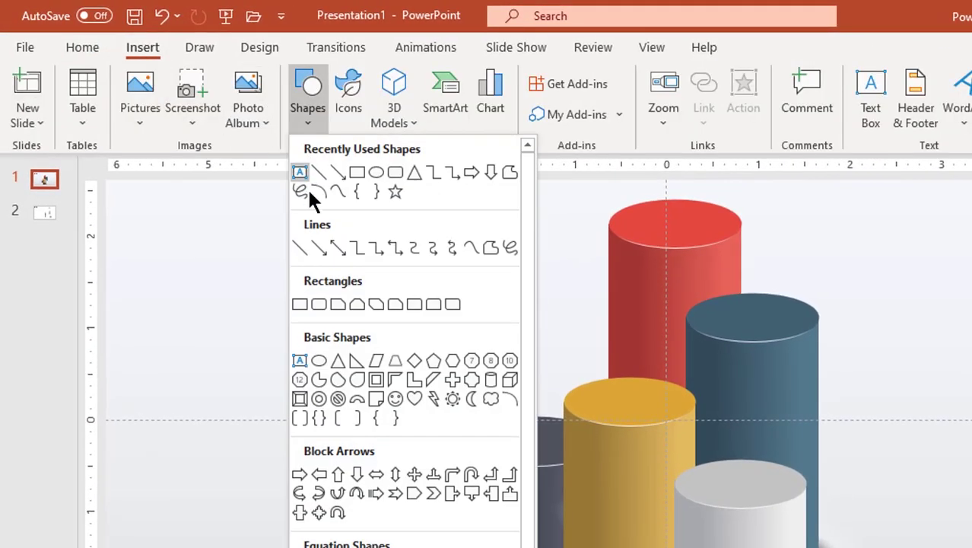
left_click(383, 175)
left_click_drag(264, 257, 338, 335)
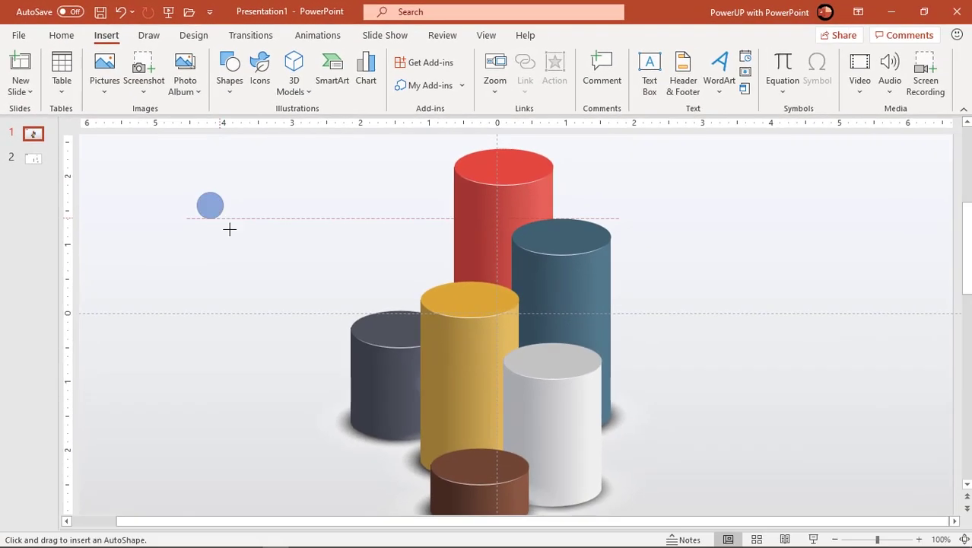
left_click_drag(255, 255, 672, 243)
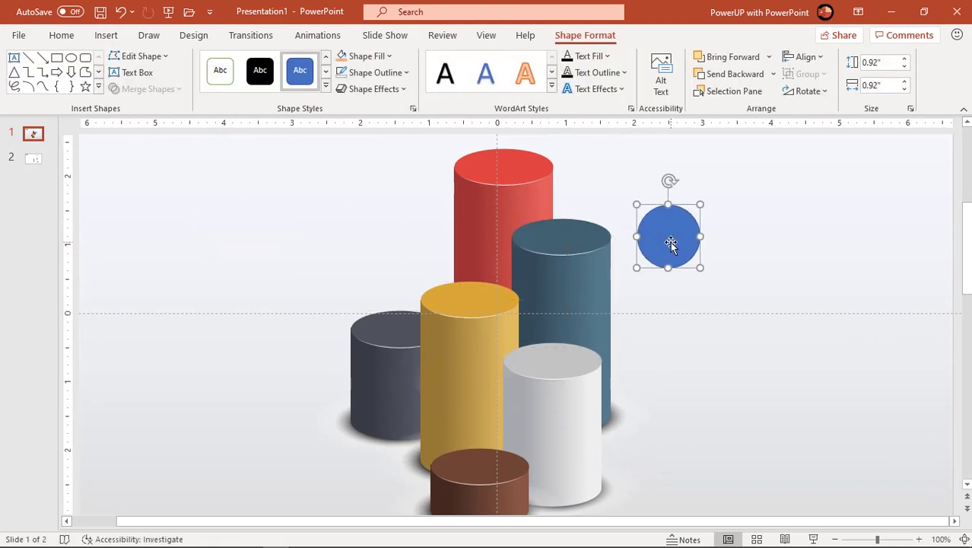
Step: Apply a gradient fill of type Linear to the circle
right_click(671, 241)
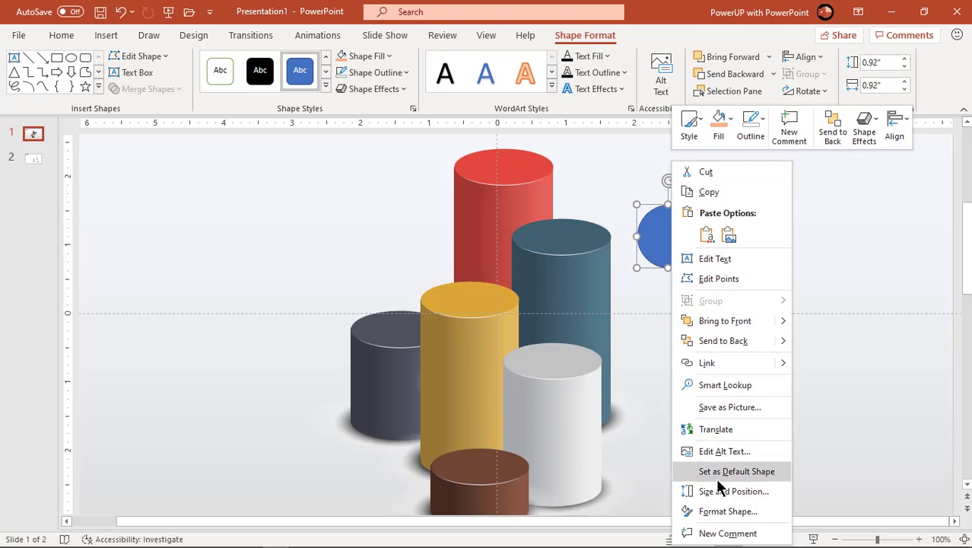
left_click(715, 512)
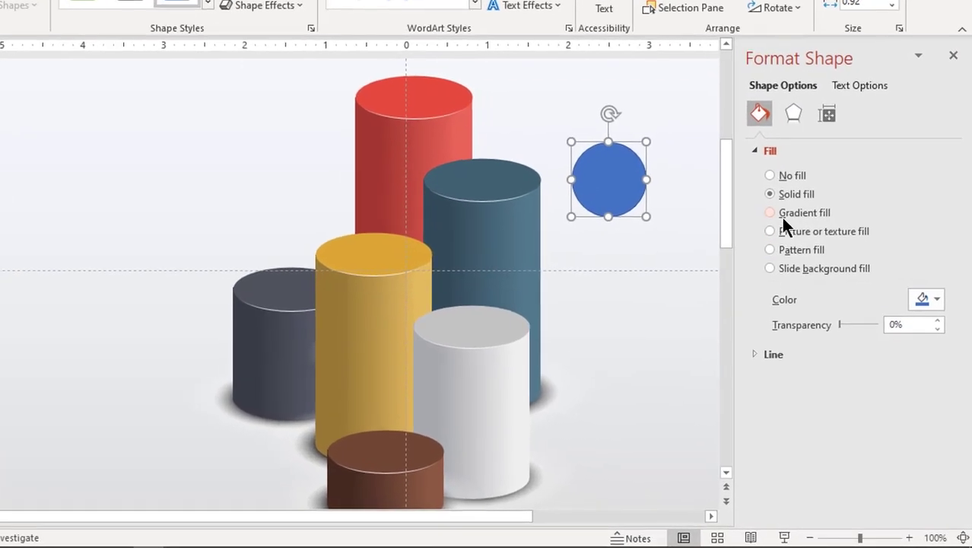
left_click(782, 216)
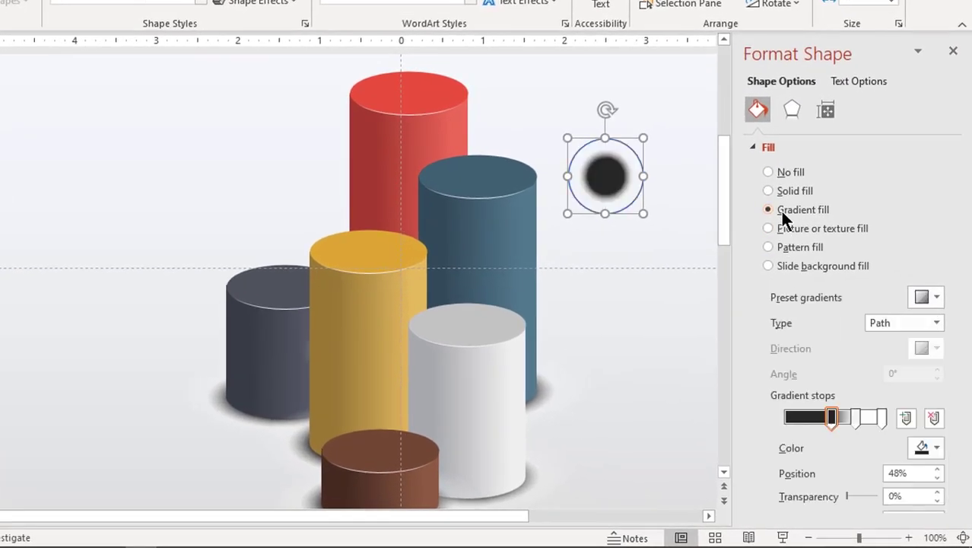
left_click(880, 321)
left_click(880, 338)
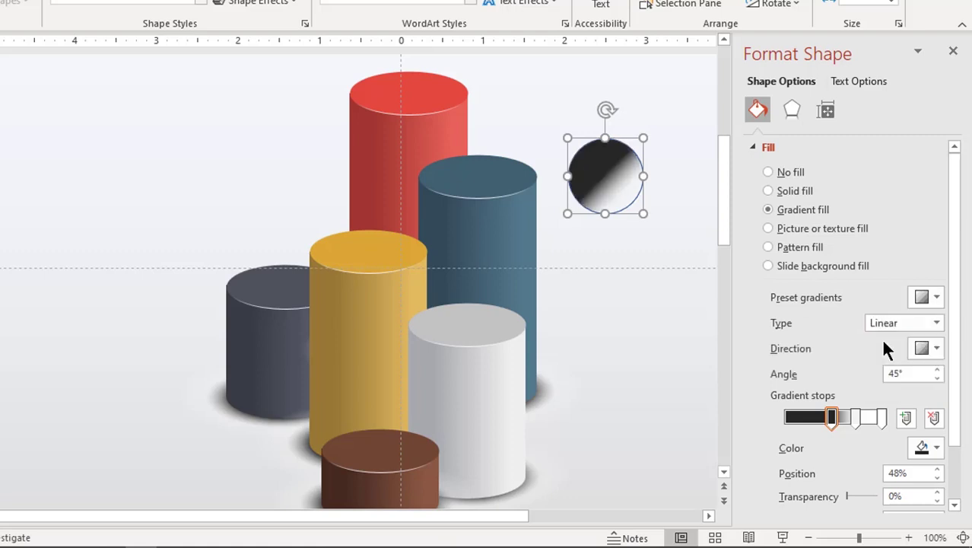
Step: Remove the circle's last gradient stop and set the gradient to the diagonal 225° direction
left_click(882, 418)
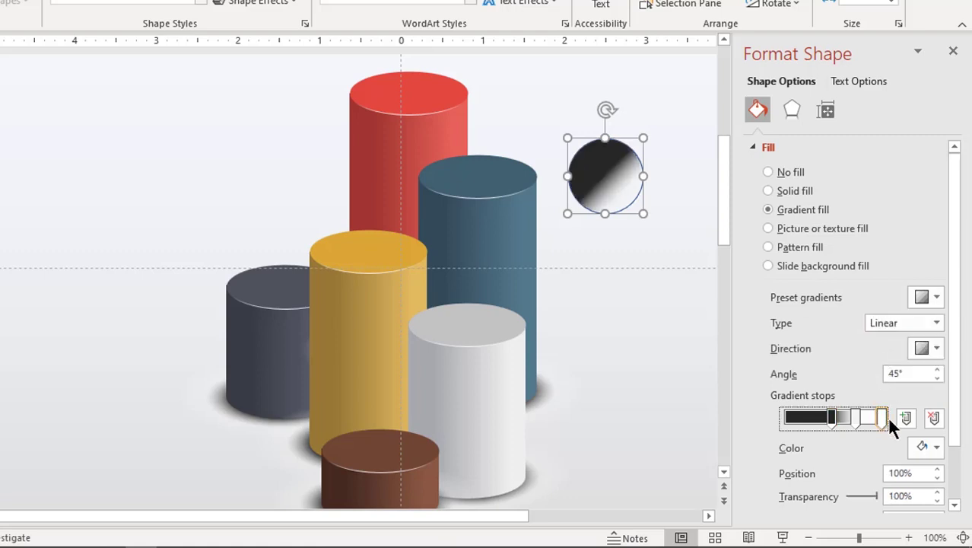
left_click(934, 418)
left_click(929, 347)
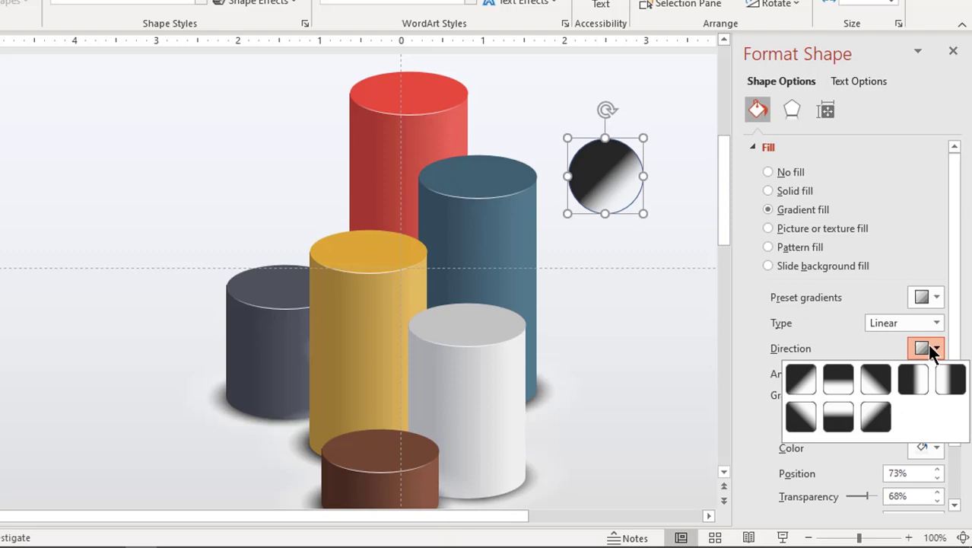
left_click(875, 416)
Step: Move the circle's light gradient stop to 100% and its dark stop to 0%
left_click_drag(855, 416, 896, 411)
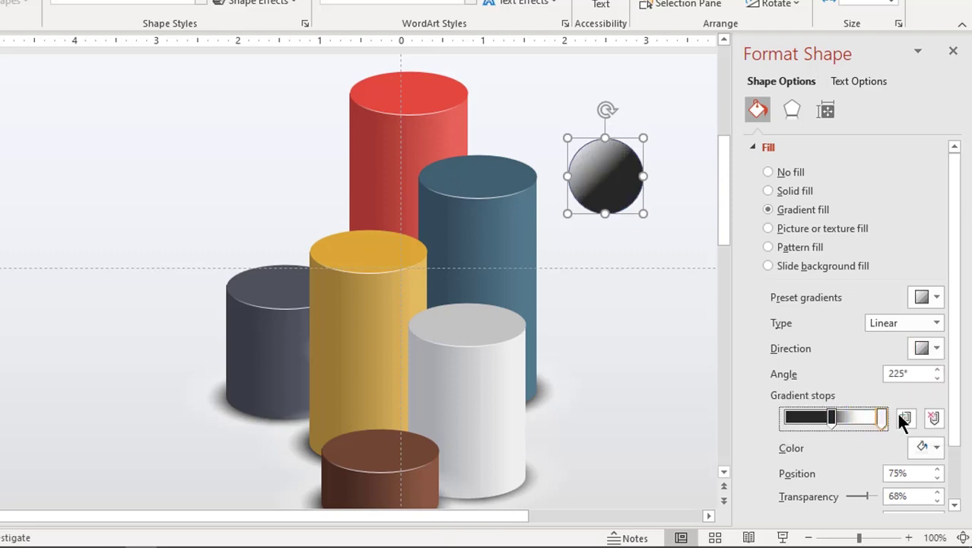
left_click(826, 416)
left_click_drag(801, 421, 774, 417)
Step: Colour the circle's 0% gradient stop light grey and its 100% stop white
left_click(933, 448)
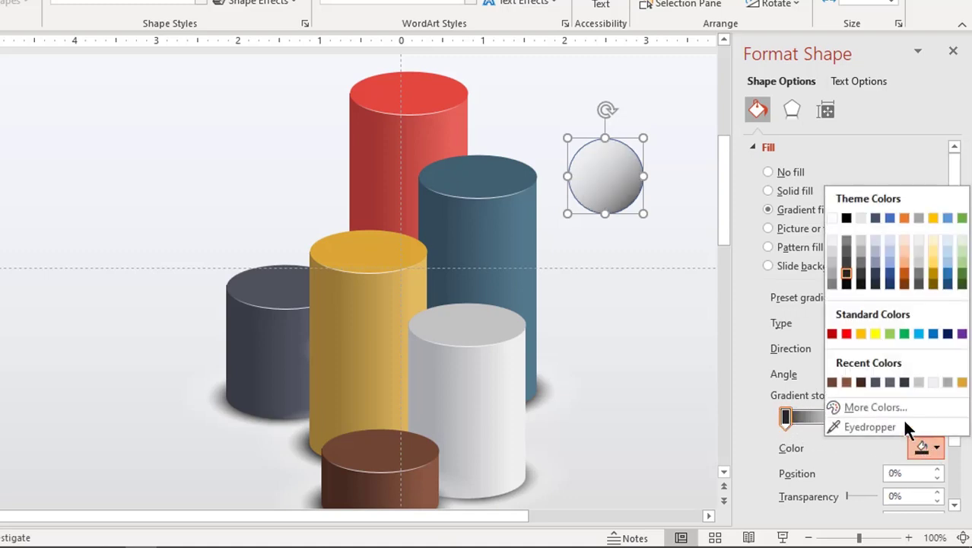
left_click(829, 251)
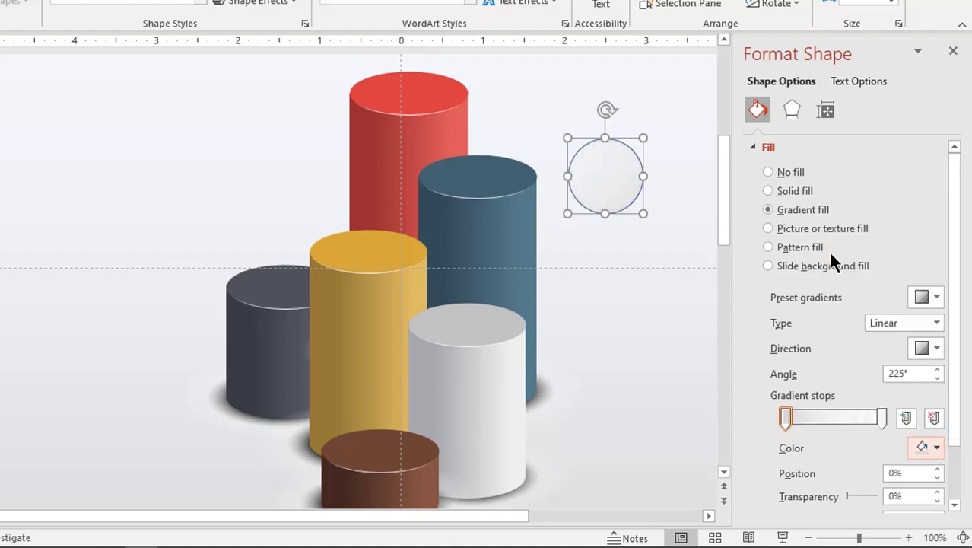
left_click(881, 416)
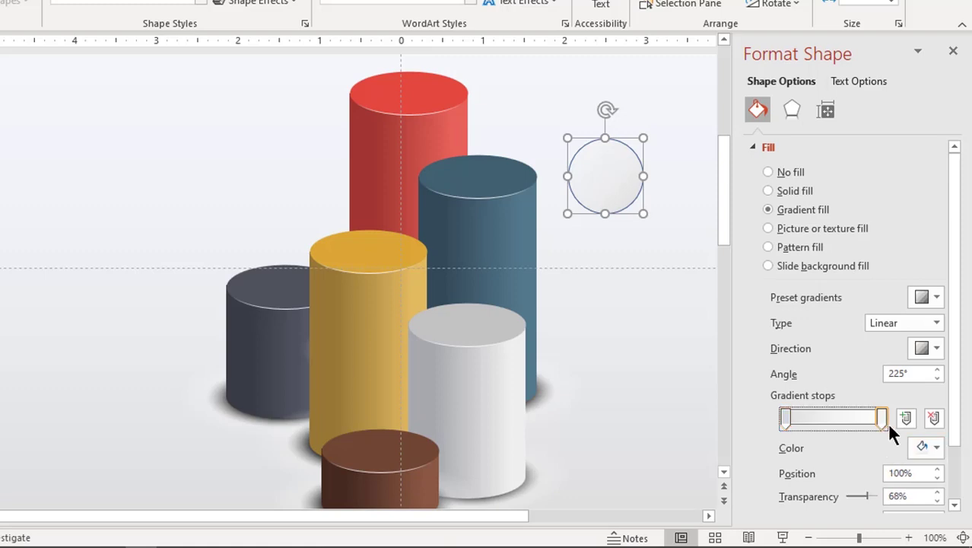
left_click(924, 447)
left_click(831, 219)
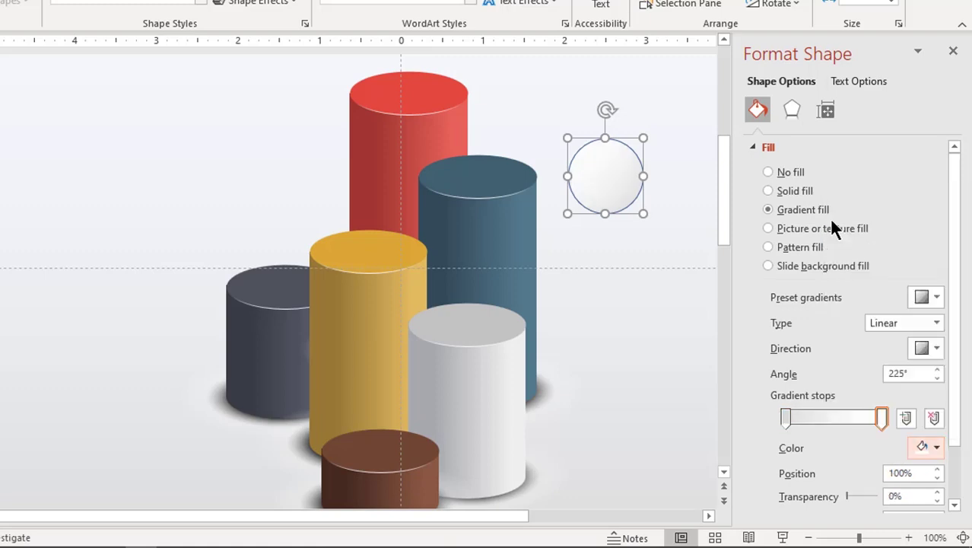
Step: Give the circle a solid white outline with a width of 1.25 pt
left_click(745, 147)
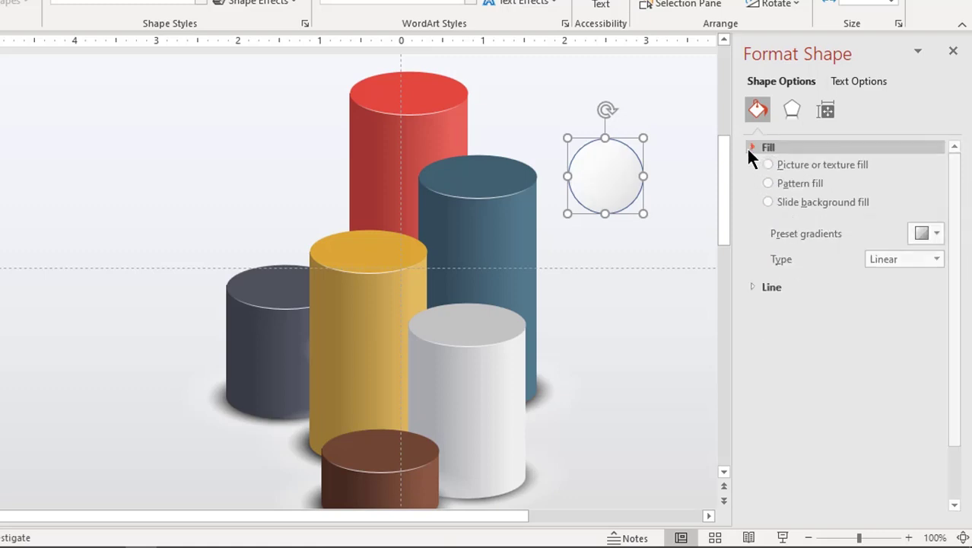
left_click(756, 171)
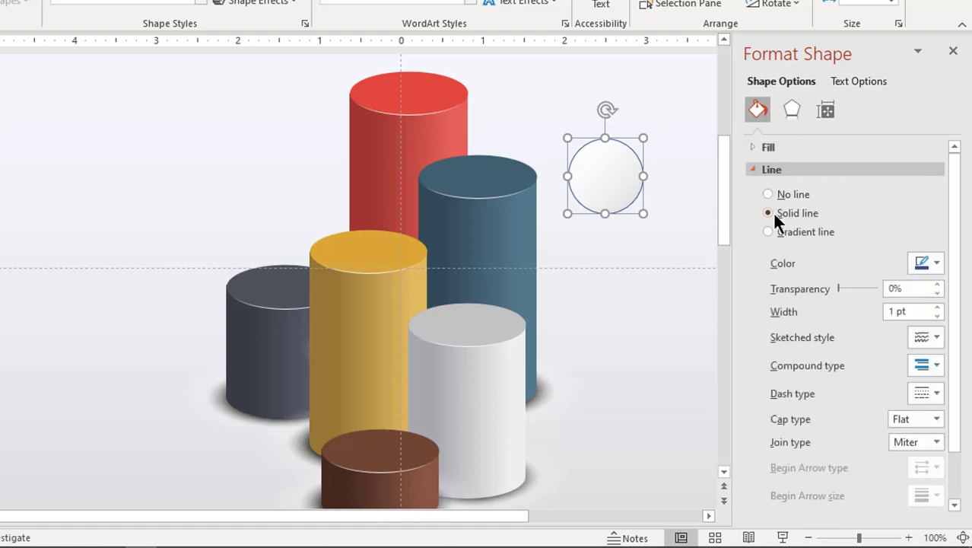
left_click(925, 262)
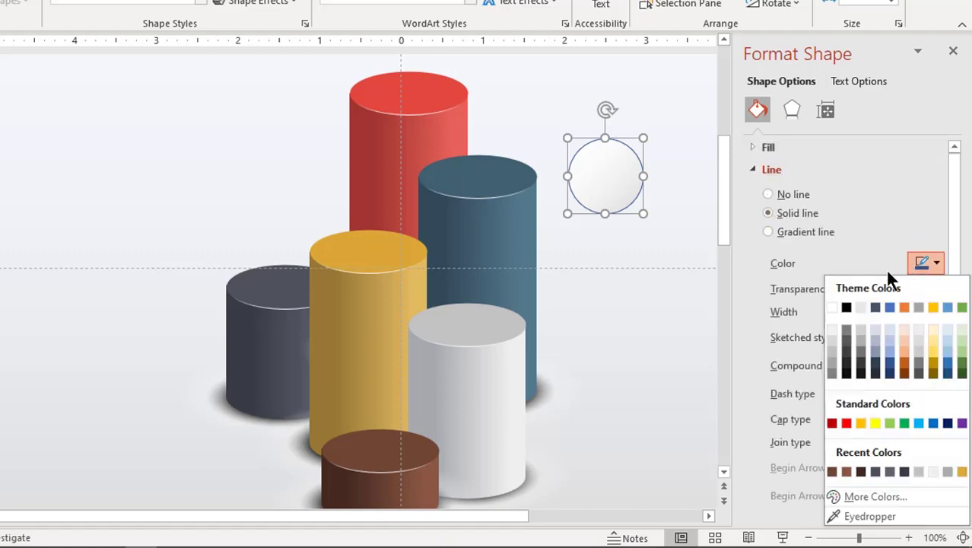
left_click(831, 306)
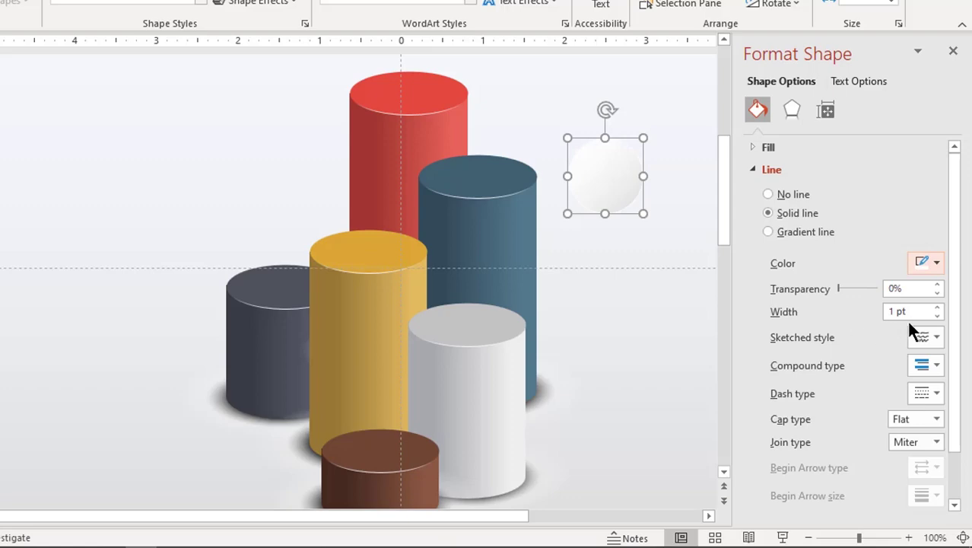
left_click(937, 308)
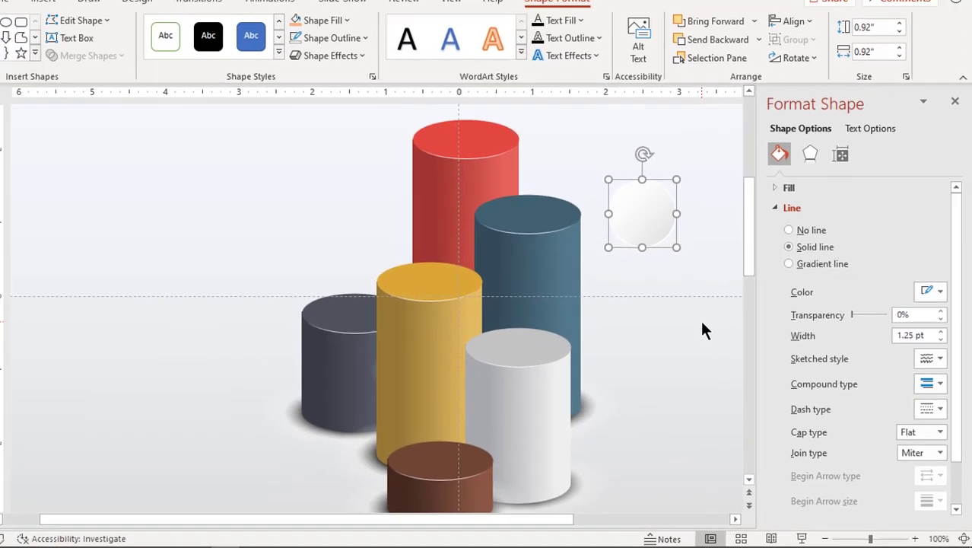
left_click(701, 316)
left_click(953, 51)
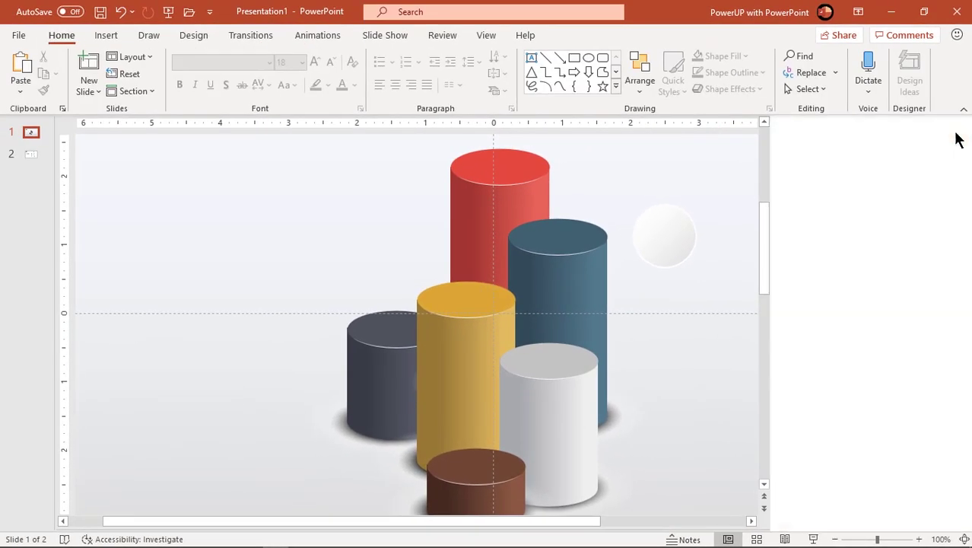
Step: Move the circle onto the top of the red cylinder, centred on it horizontally
left_click(677, 245)
left_click_drag(647, 224, 507, 148)
scroll(525, 181, "up", 5)
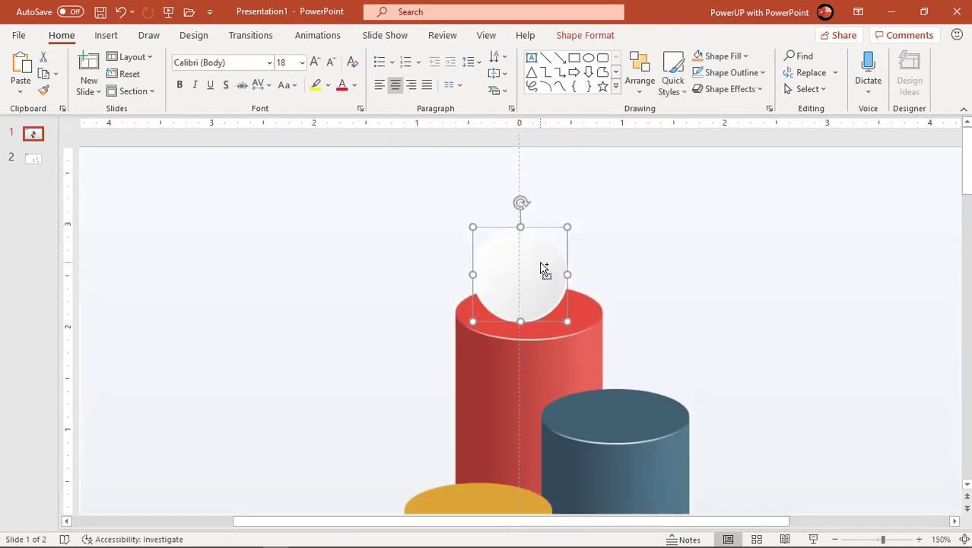
left_click_drag(538, 264, 549, 265)
scroll(551, 268, "up", 5)
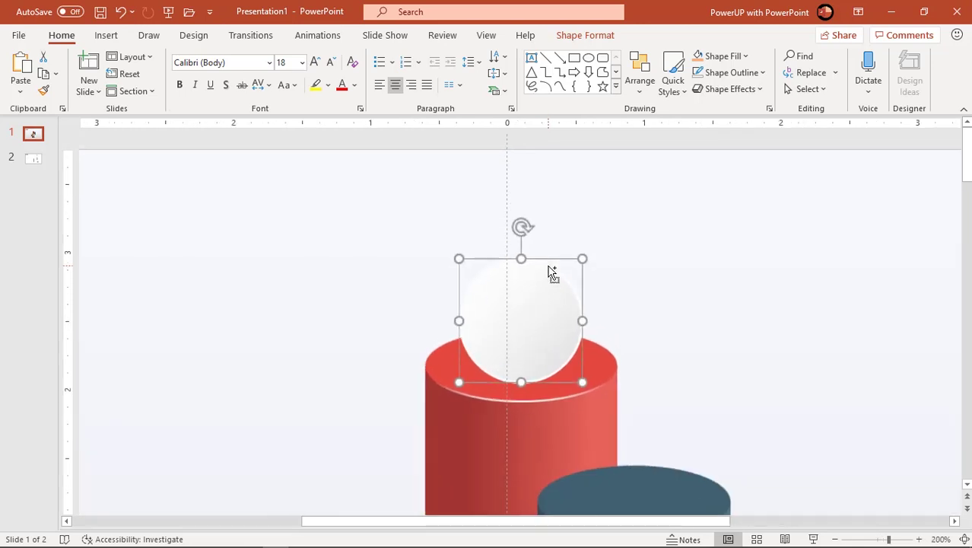
left_click(732, 342)
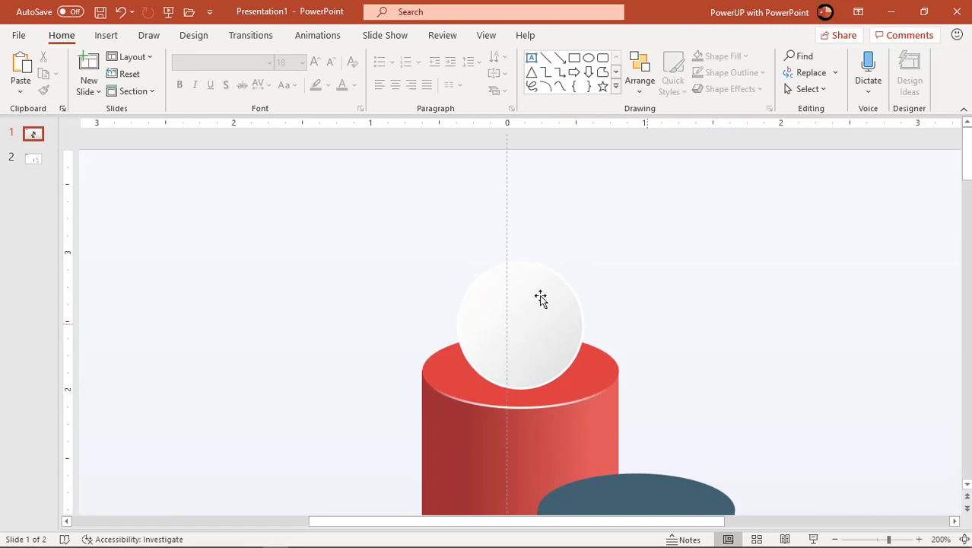
Step: Draw an ellipse about 0.73" wide and 0.34" high above the red cylinder's upper left and remove its outline
left_click(106, 35)
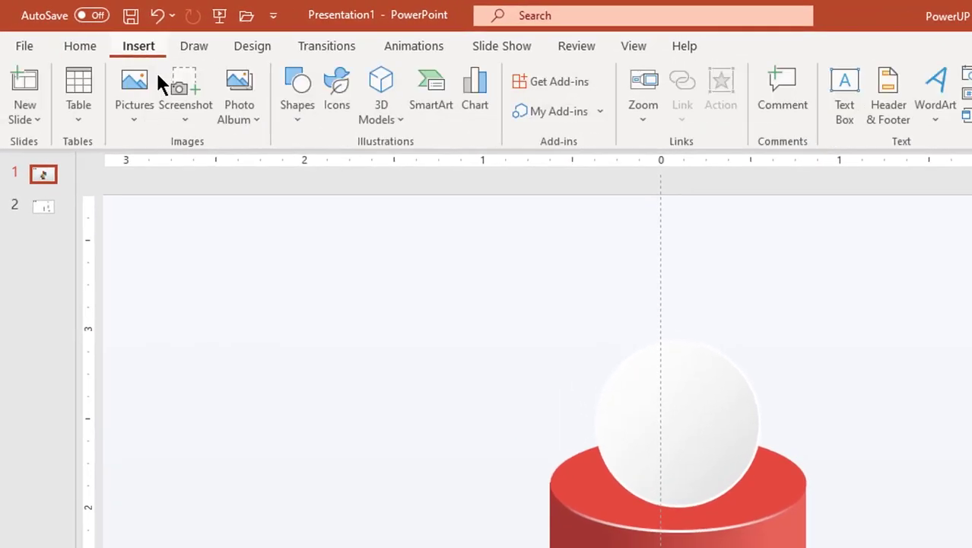
left_click(292, 123)
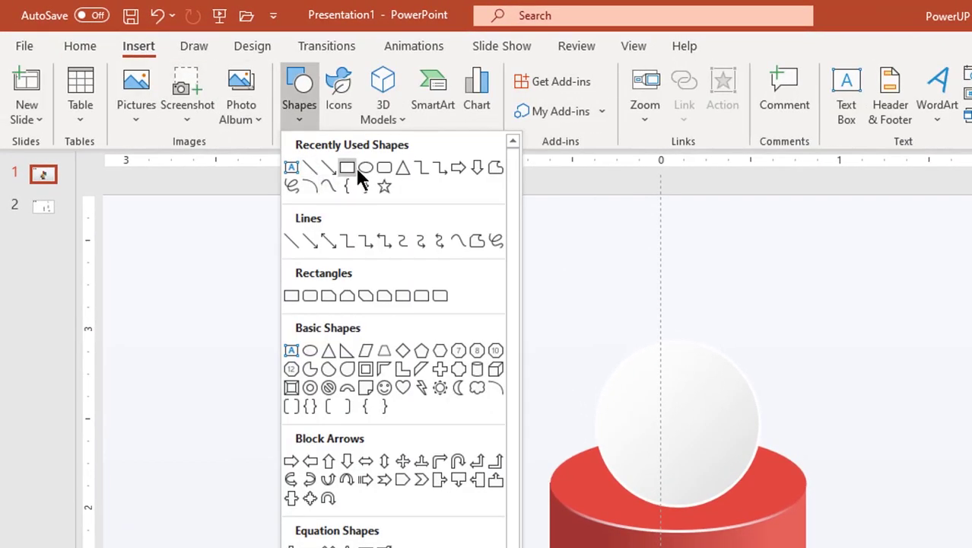
left_click(363, 168)
left_click_drag(416, 278, 543, 338)
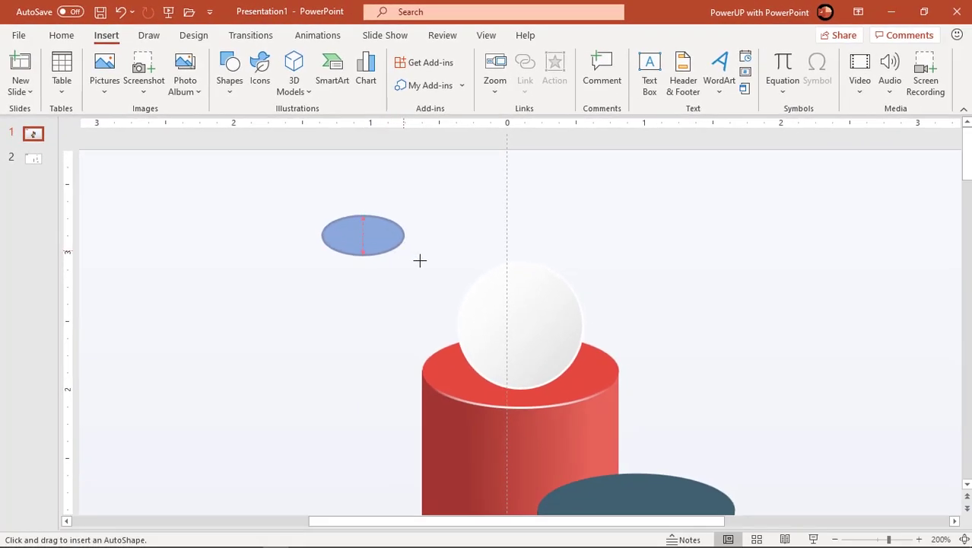
left_click_drag(420, 260, 422, 262)
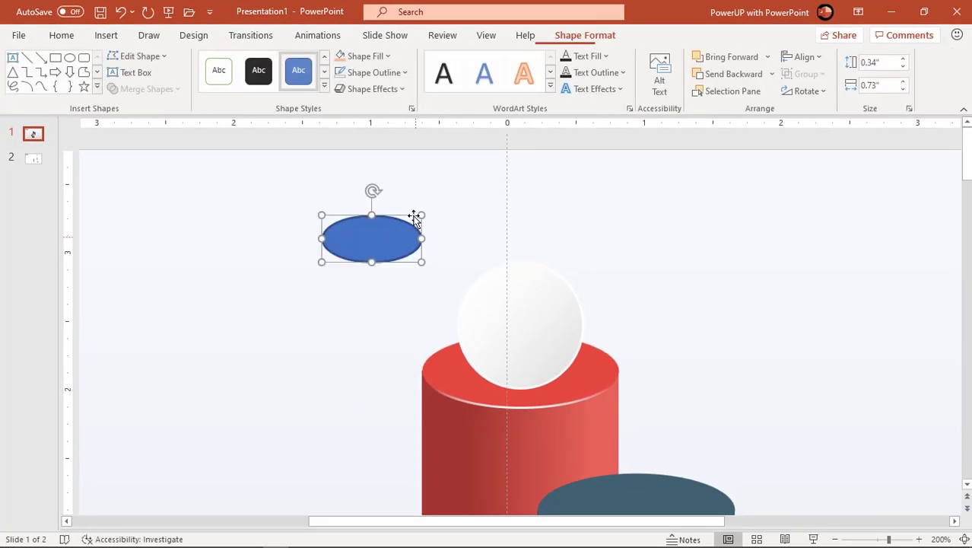
left_click(376, 74)
left_click(384, 267)
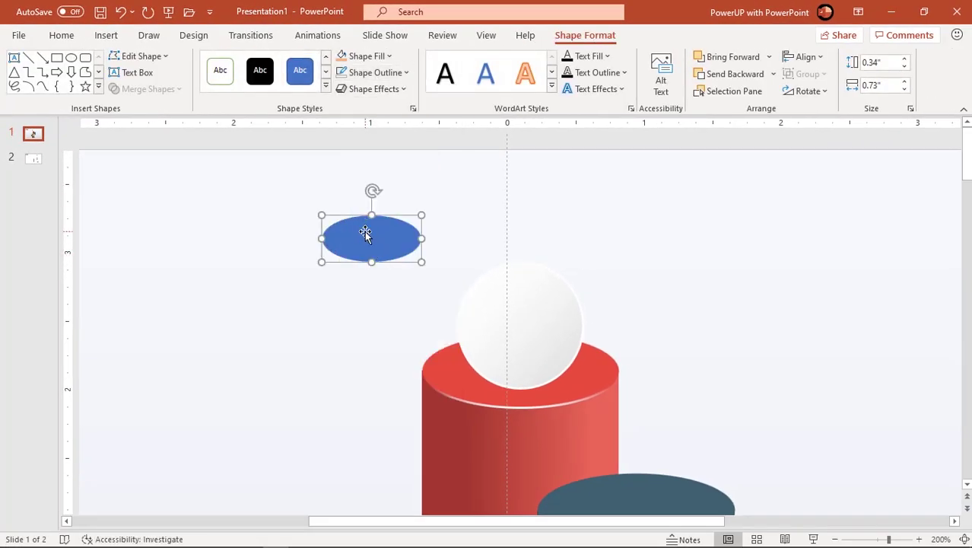
Step: Apply a gradient fill of type Path to the ellipse
right_click(365, 234)
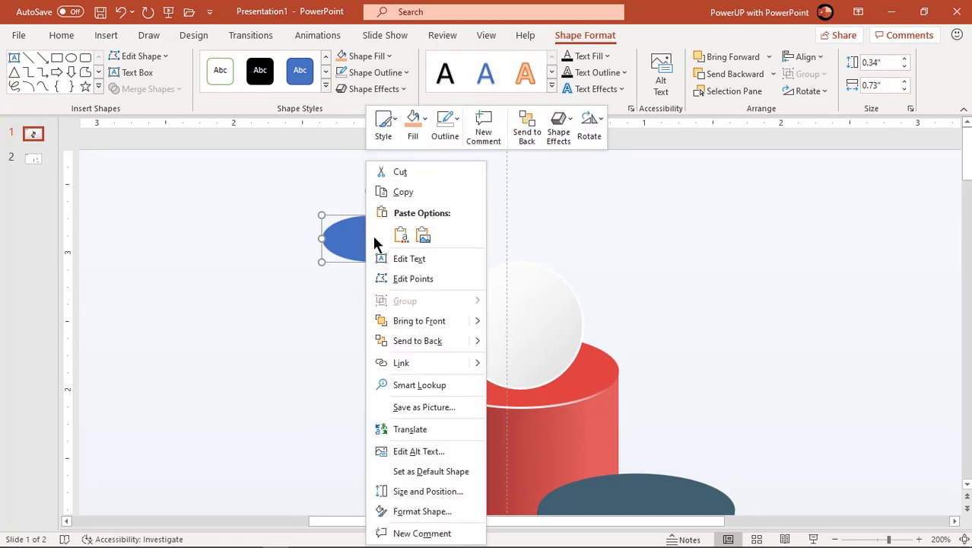
left_click(423, 505)
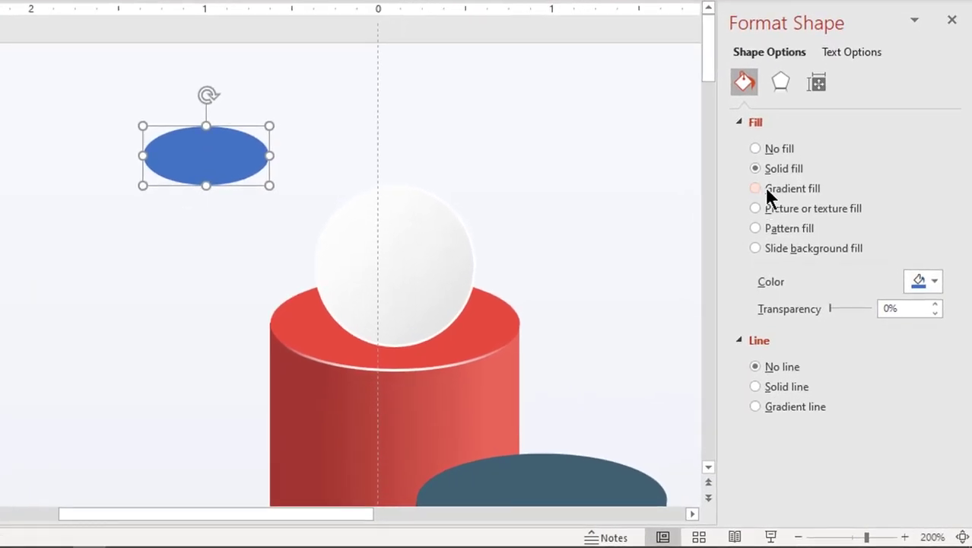
left_click(811, 264)
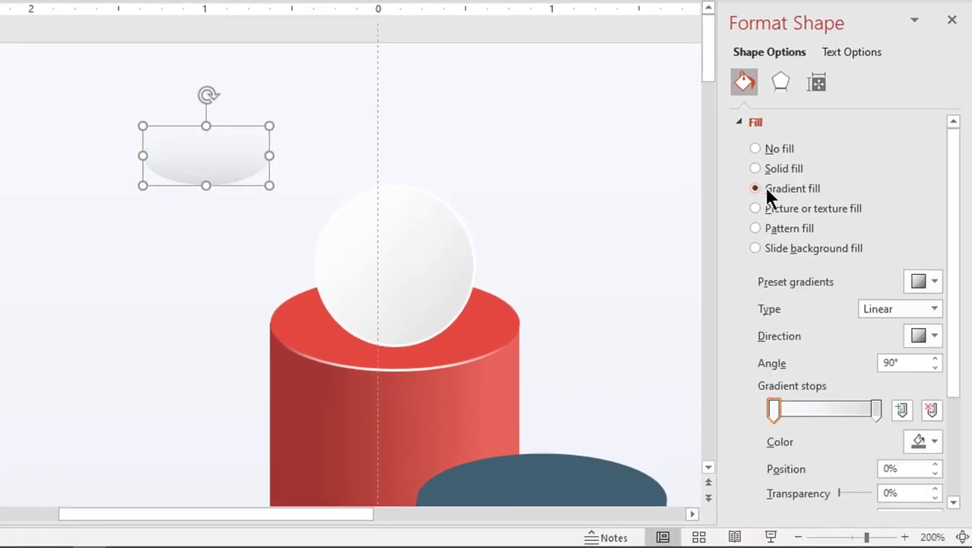
left_click(934, 308)
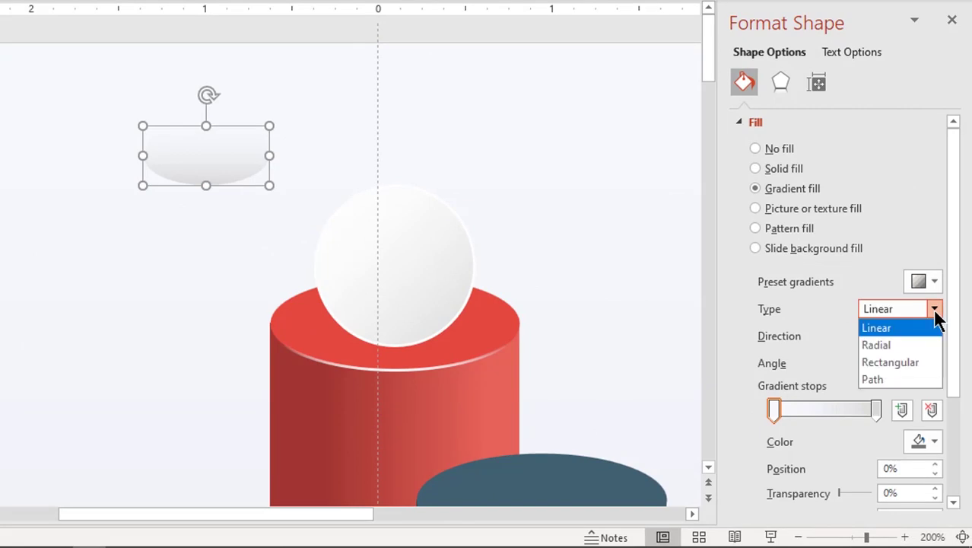
left_click(885, 379)
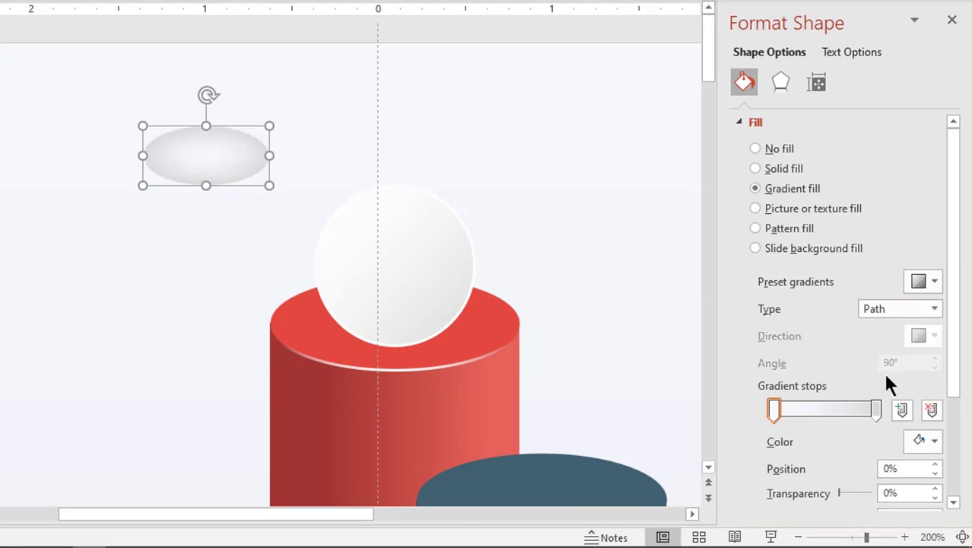
Step: Colour the ellipse's inner gradient stop dark grey, shift it slightly outward, and sample the red cylinder's top face for the 100% stop
left_click(933, 438)
left_click(839, 251)
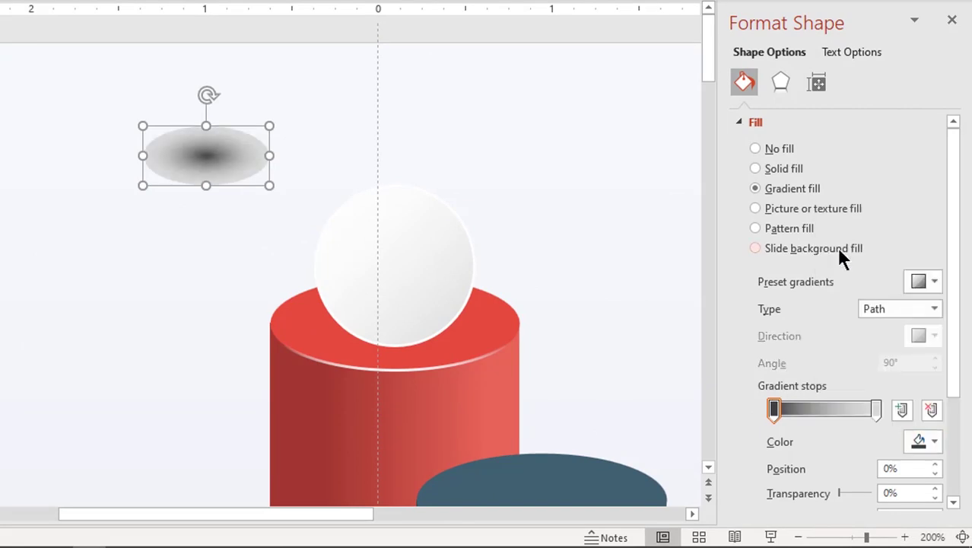
mouse_move(776, 408)
left_mouse_down()
mouse_move(786, 410)
mouse_move(776, 409)
left_mouse_up()
left_click(875, 410)
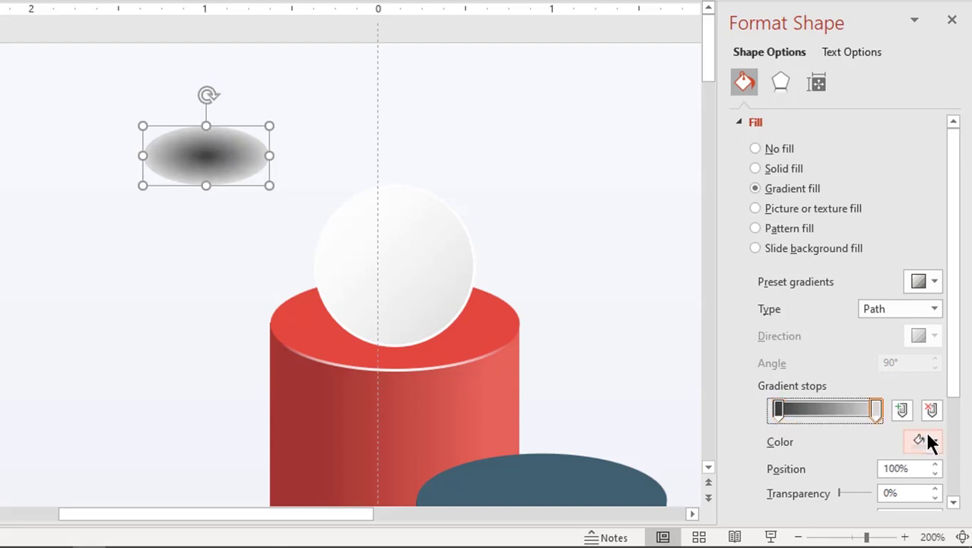
left_click(929, 441)
left_click(860, 420)
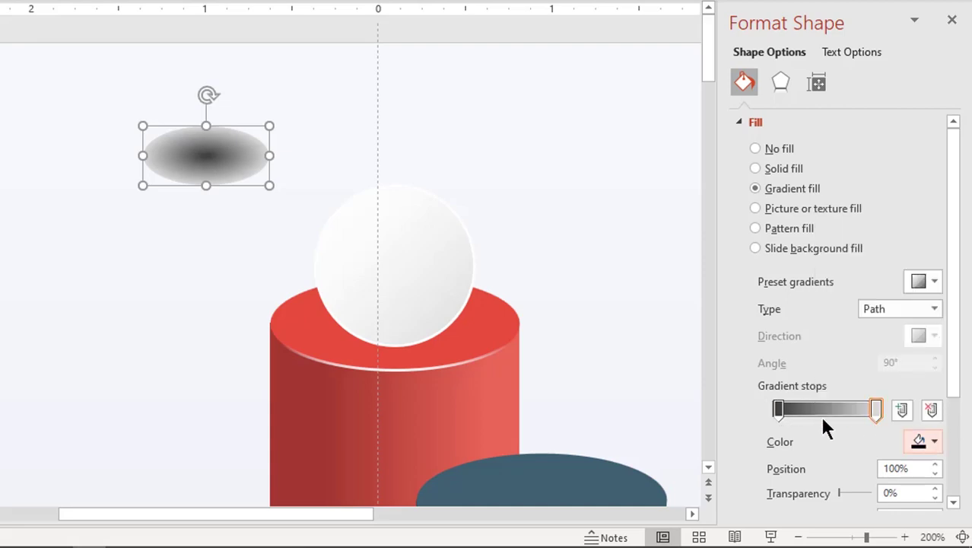
left_click(502, 307)
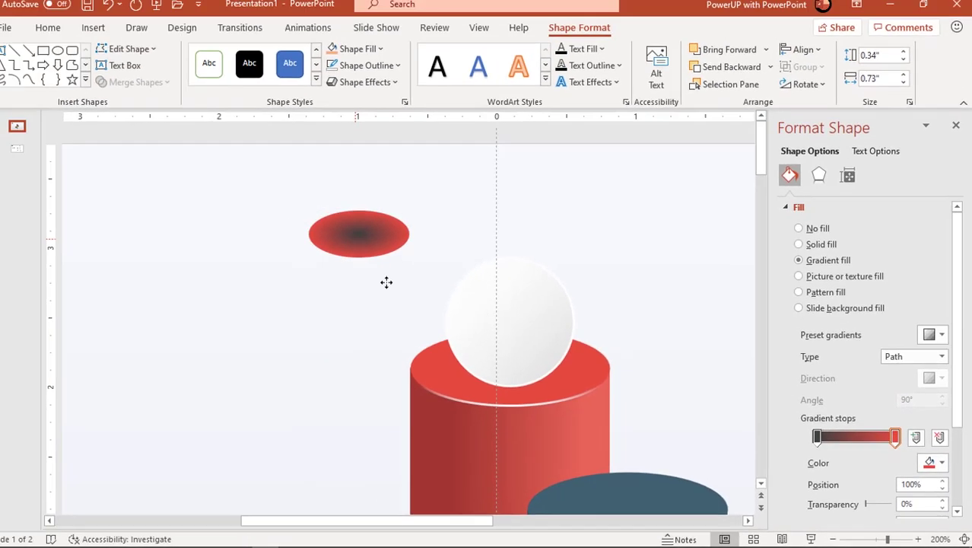
Step: Place the ellipse under the circle on the red cylinder's top and bring the circle to the front
left_click_drag(206, 156, 409, 338)
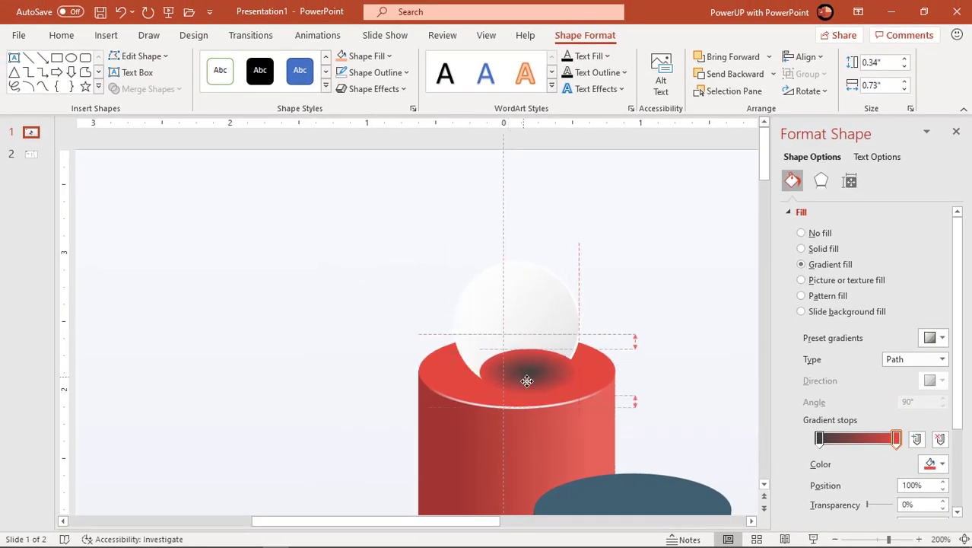
left_click_drag(527, 380, 512, 384)
left_click(539, 292)
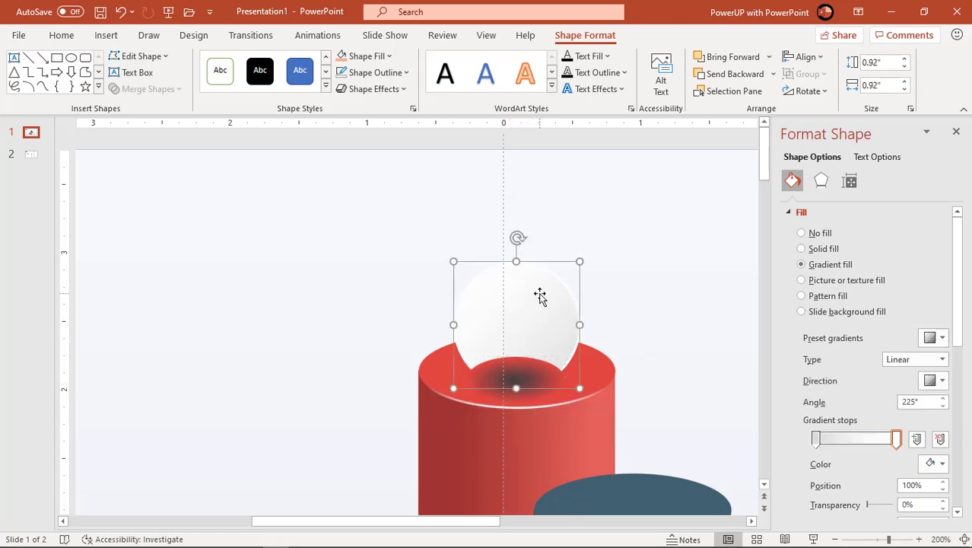
right_click(539, 295)
left_click(575, 324)
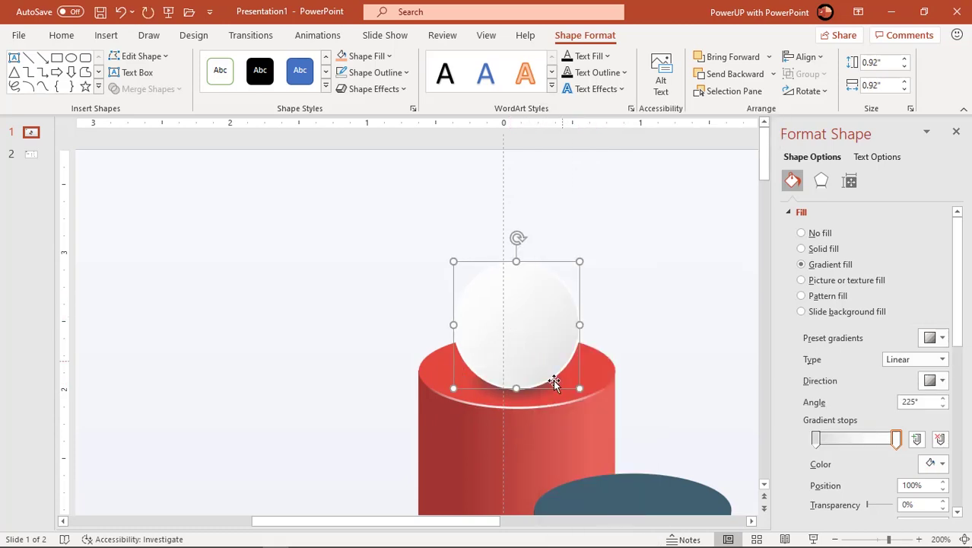
Step: Raise the circle and its shadow ellipse slightly, and set the shadow's dark gradient stop position to 25%
left_click(538, 393)
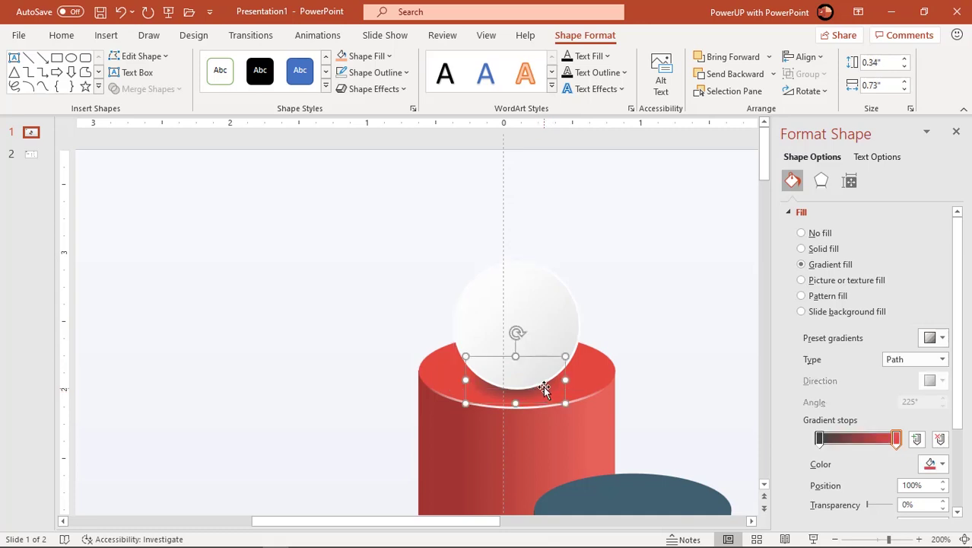
left_click_drag(539, 328, 538, 311)
left_click(523, 391)
left_click_drag(526, 391, 525, 387)
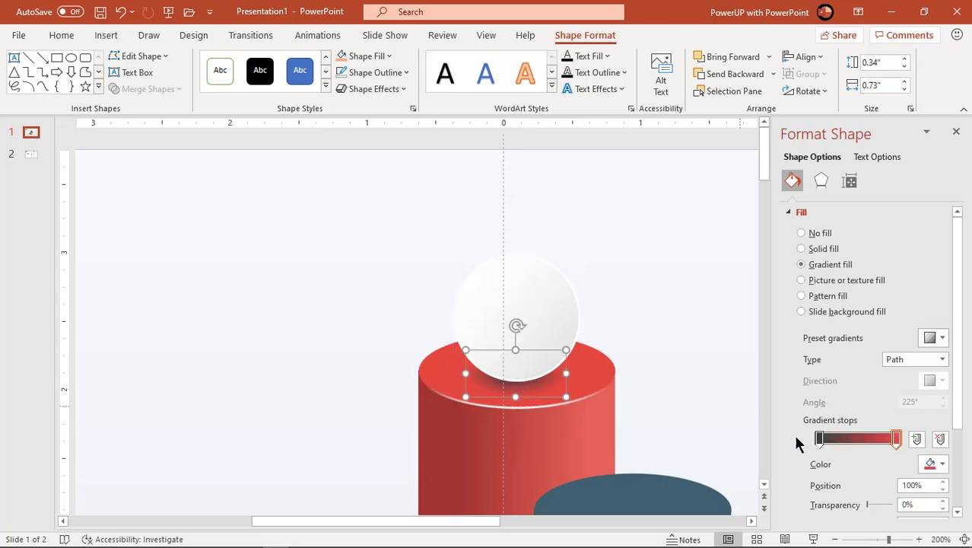
left_click_drag(819, 445, 834, 440)
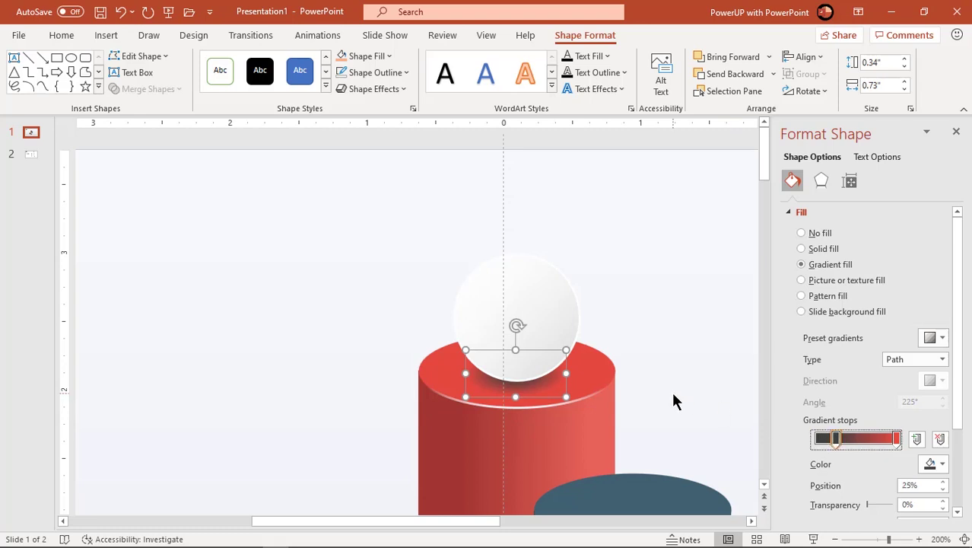
Step: Copy the circle together with its shadow ellipse onto the top of the blue cylinder
scroll(673, 402, "down", 5)
left_click(447, 266, "shift")
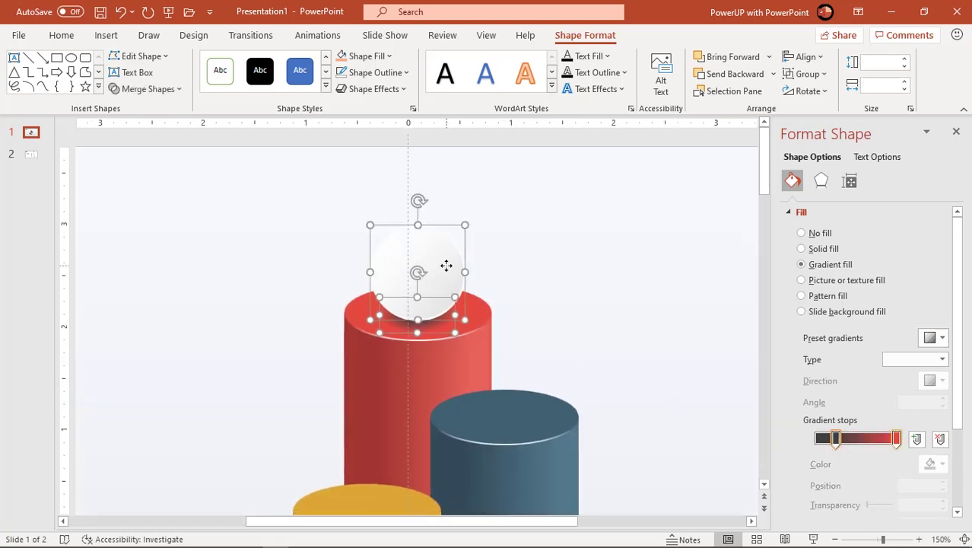
left_click_drag(453, 274, 527, 354)
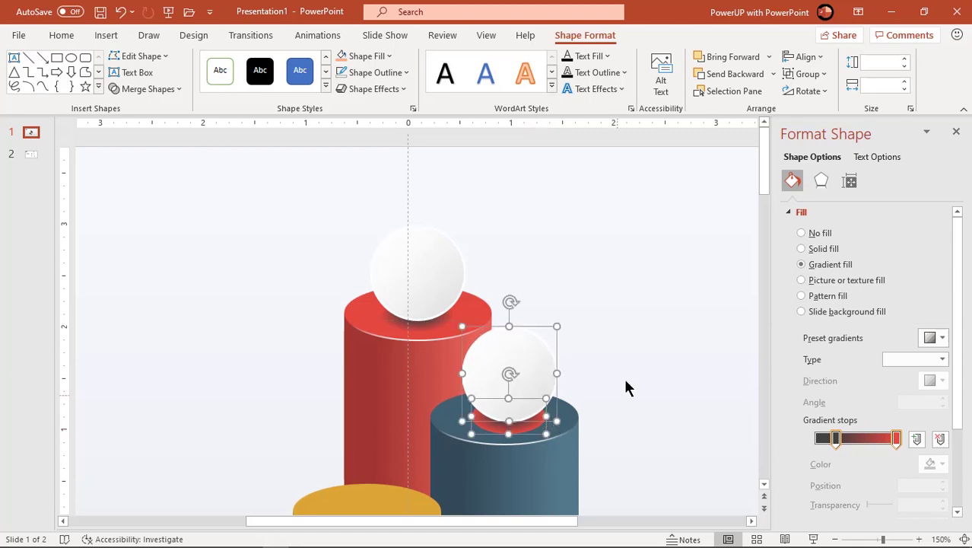
Step: Sample the blue cylinder's top face for the 100% gradient stop of its circle's shadow ellipse
left_click(624, 377)
left_click(540, 426)
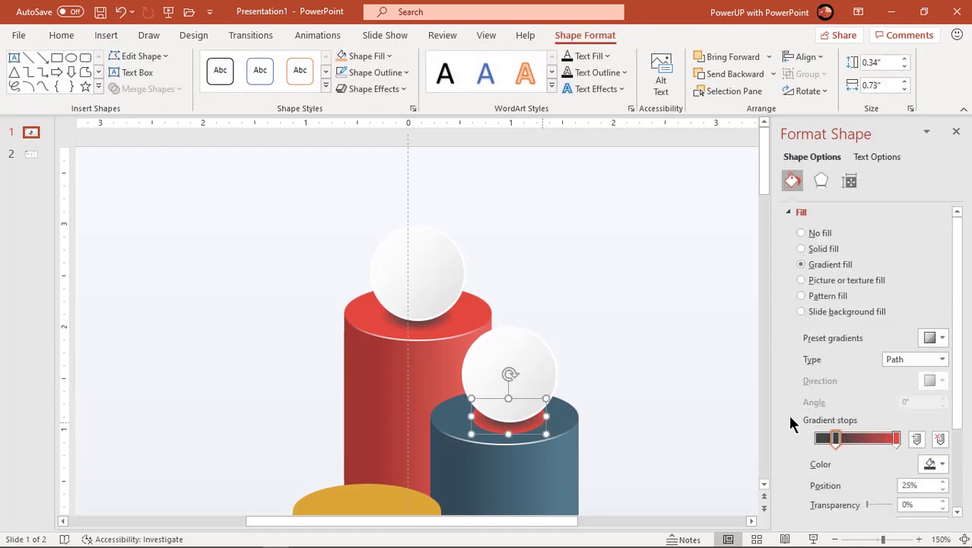
left_click(896, 439)
left_click(932, 463)
left_click(887, 447)
left_click(470, 409)
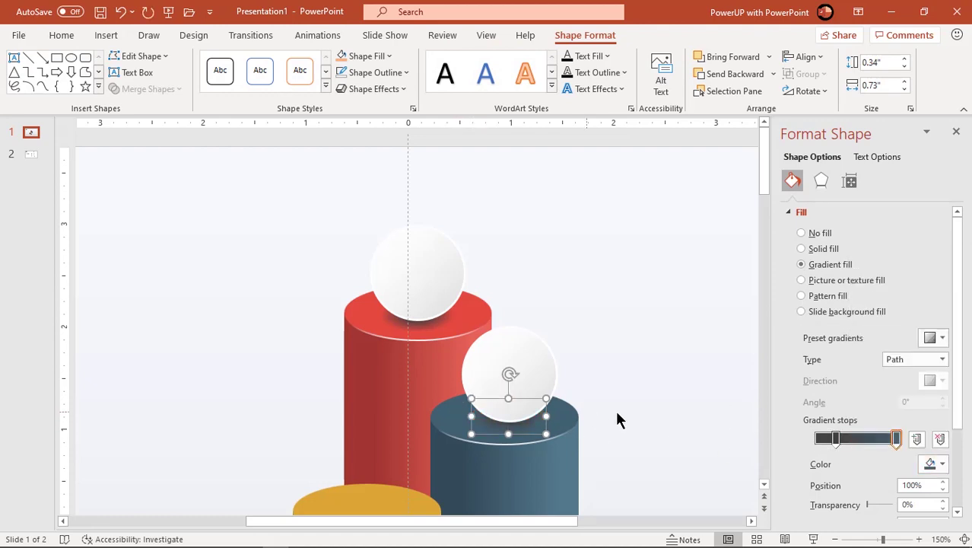
Step: Copy the circle and shadow from the blue cylinder onto the light grey one, matching the shadow's 100% stop to its top face
left_click(648, 417)
left_click(524, 421)
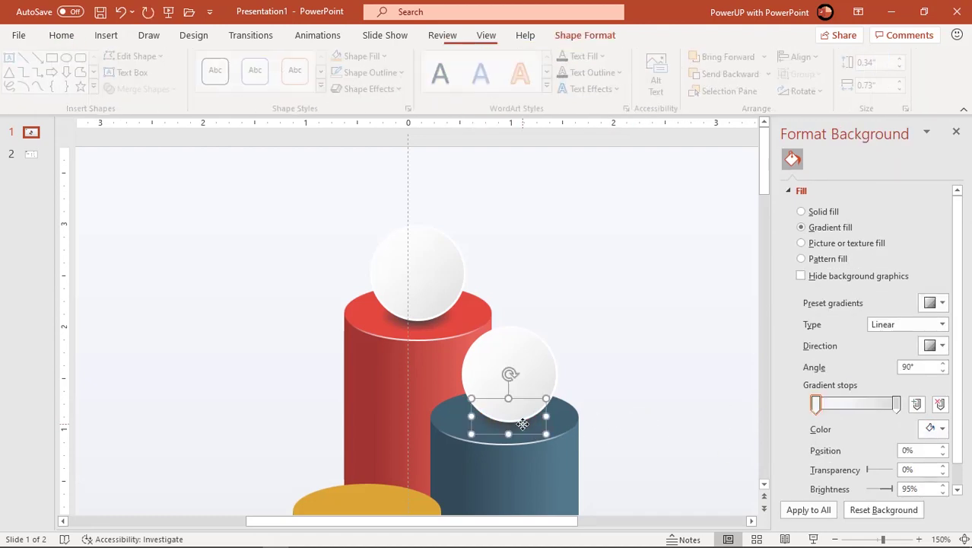
left_click(527, 366, "shift")
scroll(528, 368, "down", 5)
scroll(527, 370, "down", 3, "ctrl")
scroll(528, 373, "down", 2)
scroll(529, 368, "down", 2)
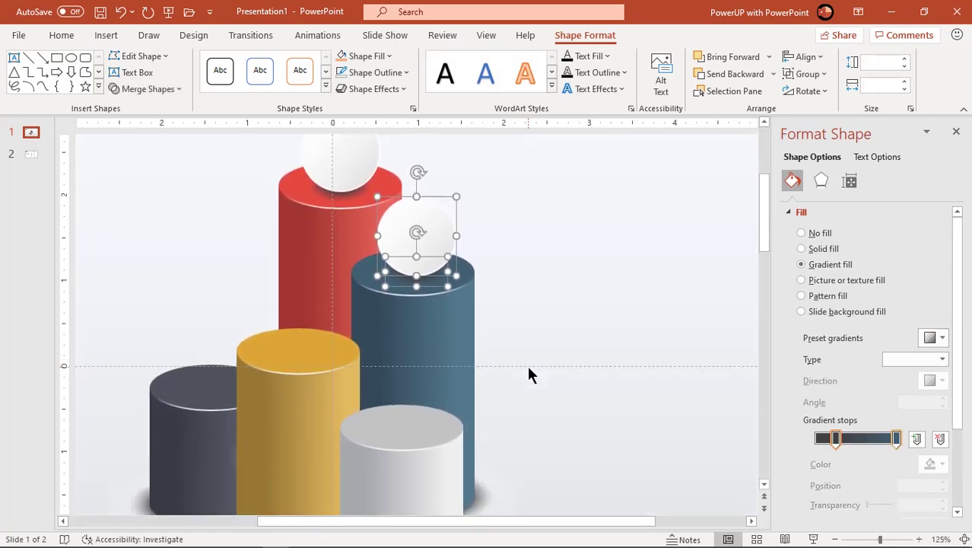
key("Right")
key("Right")
key("Down")
key("Down")
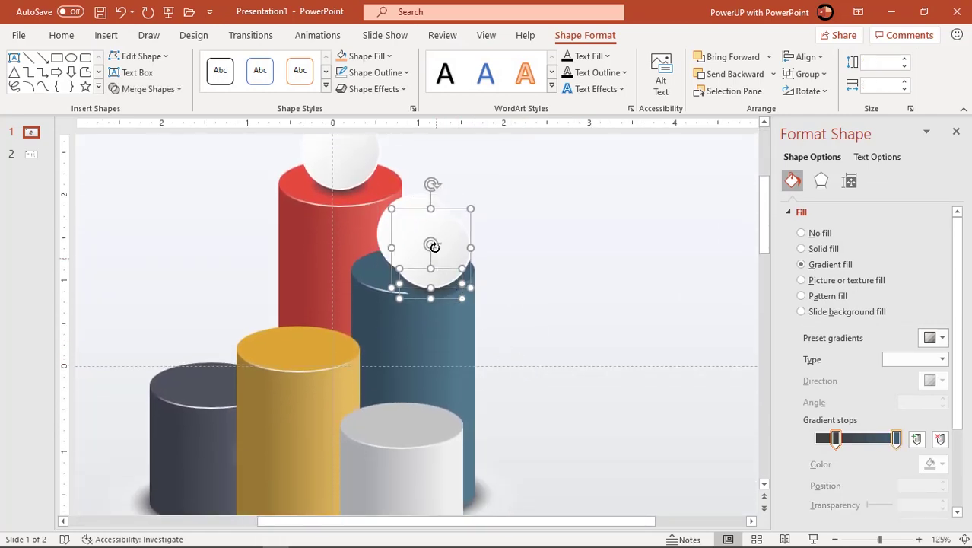
left_click_drag(449, 239, 419, 377, "ctrl")
left_click(427, 427, "ctrl")
left_click(400, 428)
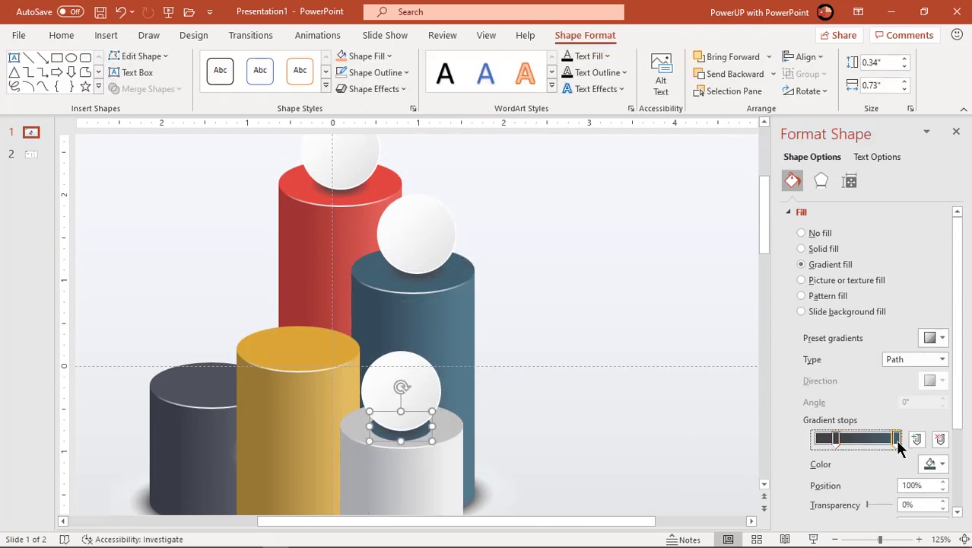
left_click(419, 436)
Step: Copy the circle and shadow onto the yellow cylinder and sample its top face for the shadow's 100% stop
left_click(417, 426, "ctrl")
left_click_drag(417, 426, 230, 330)
left_click(326, 351, "ctrl")
left_click(326, 351)
left_click(895, 438)
Step: Copy the circle and shadow onto the dark grey cylinder and sample its top face for the shadow's 100% stop
left_click(314, 298, "ctrl")
left_click(236, 402)
left_click(236, 401)
left_click(929, 464)
left_click(163, 369)
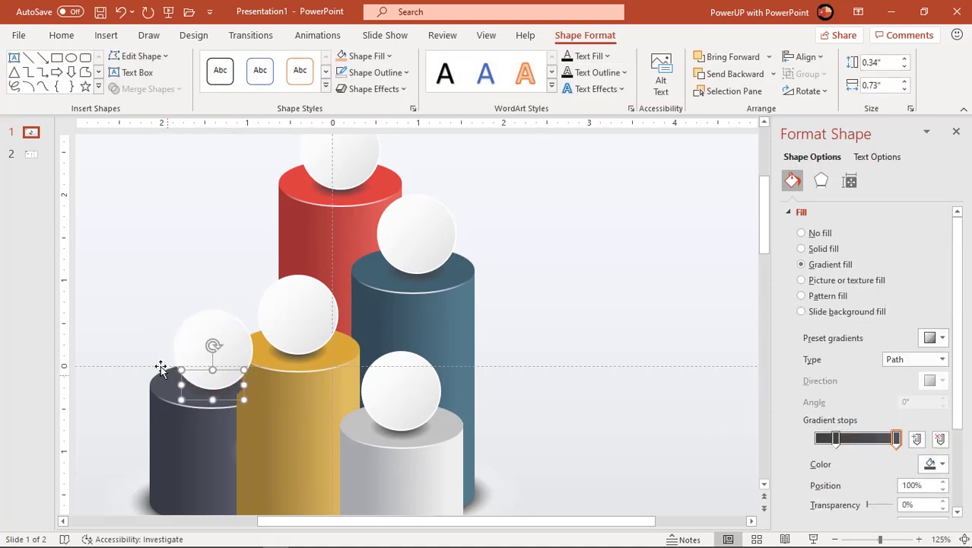
Step: Send the dark grey cylinder together with its circle and shadow ellipse behind the yellow cylinder
left_click(107, 311)
left_click(213, 372)
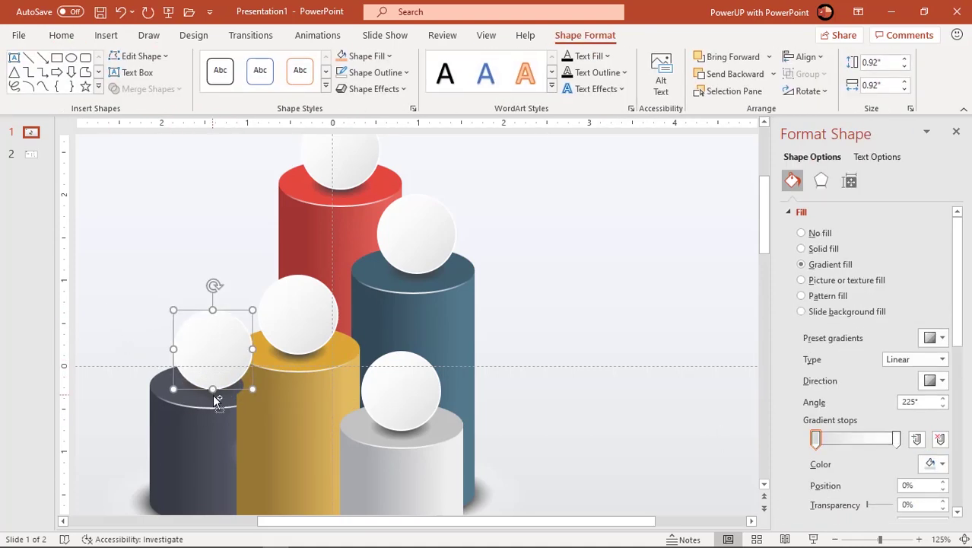
left_click(213, 394, "shift")
scroll(298, 403, "down", 2)
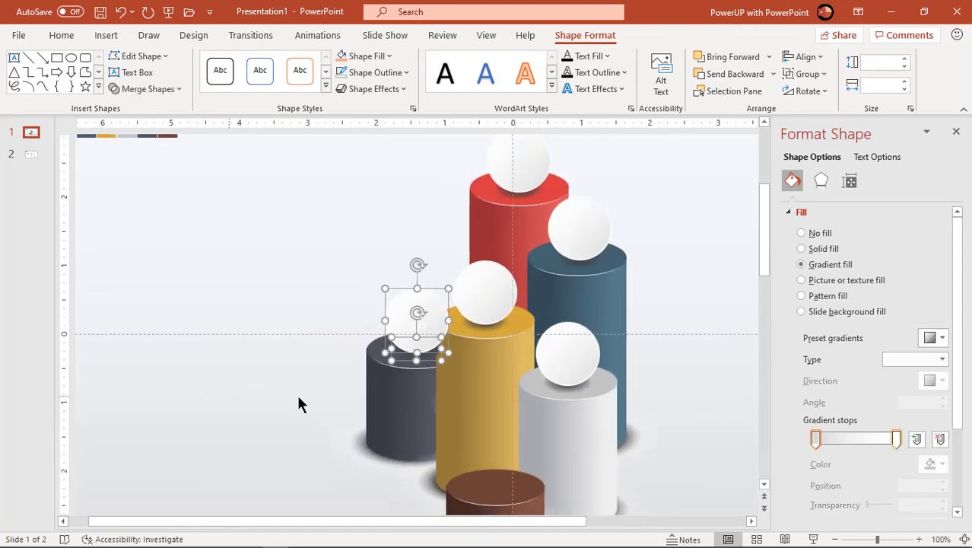
left_click(384, 451, "shift")
right_click(384, 452)
key("Escape")
left_click(260, 360)
Step: Copy the light grey cylinder's circle and shadow ellipse onto the top of the brown cylinder
left_click_drag(560, 517, 596, 522)
left_click(530, 391)
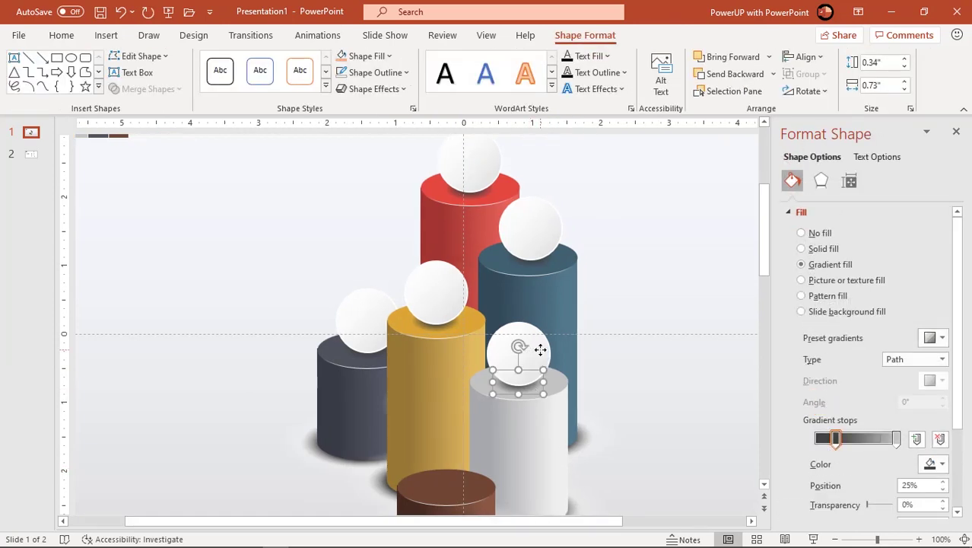
left_click_drag(553, 358, 469, 452)
left_click(641, 451)
Step: Sample the brown cylinder's top face for its circle shadow's 100% stop and close the formatting pane
left_click(466, 493)
left_click(895, 438)
left_click(934, 463)
left_click(890, 449)
left_click(489, 483)
left_click(675, 443)
left_click(443, 456)
scroll(567, 435, "down", 3)
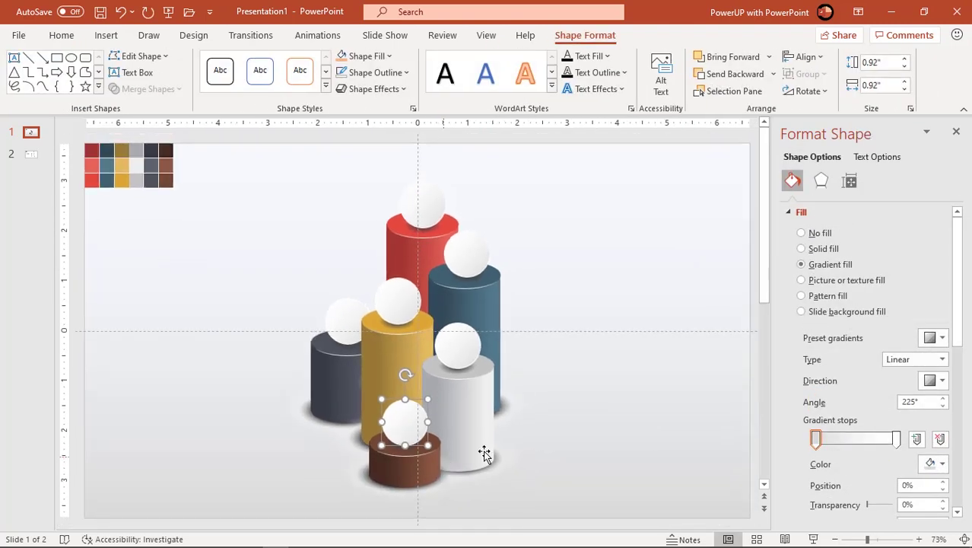
left_click(956, 134)
left_click(739, 385)
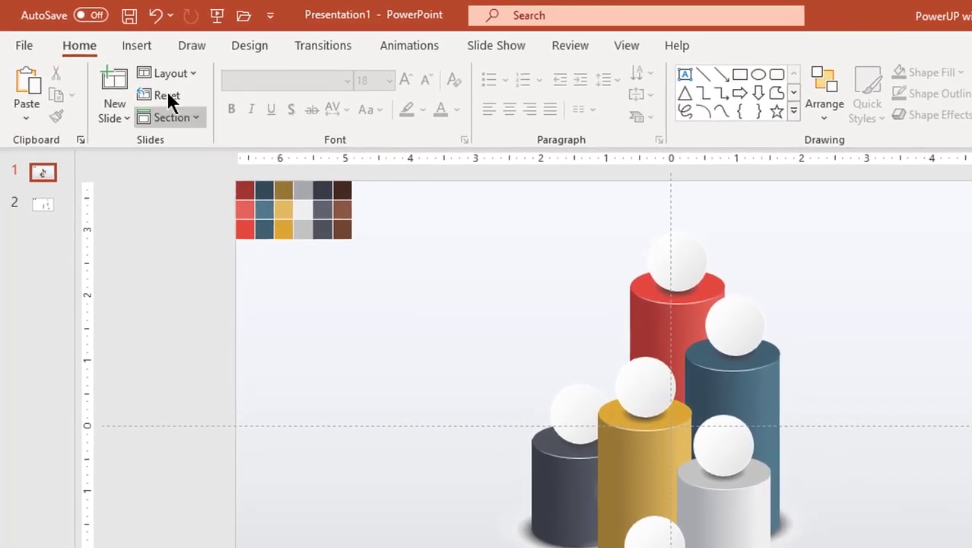
Step: Draw an elbow connector from the red cylinder's top edge up and out to the right
left_click(149, 48)
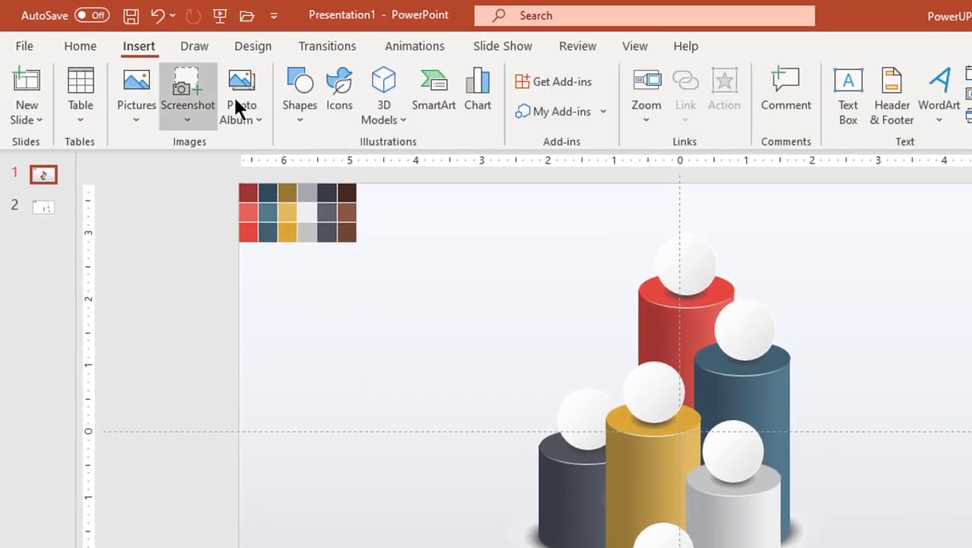
left_click(298, 121)
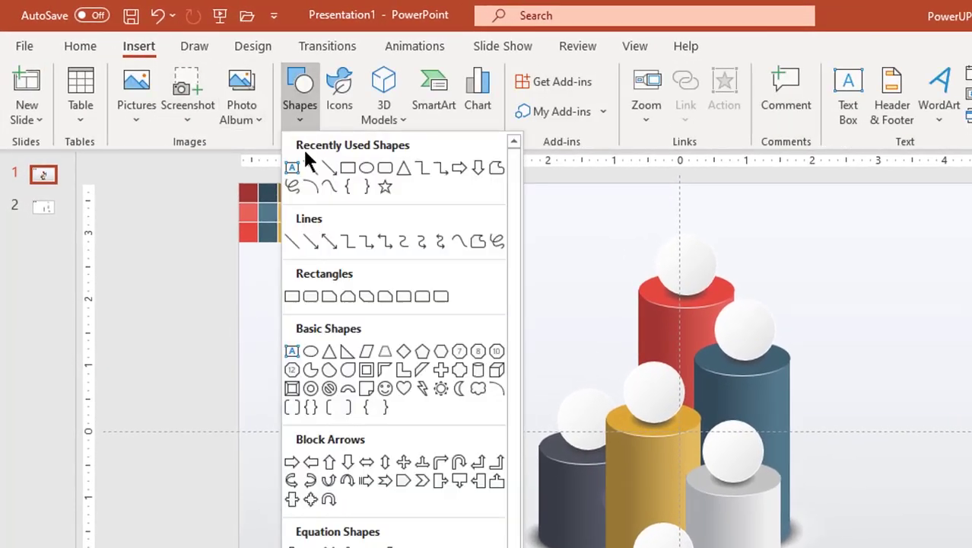
left_click(347, 242)
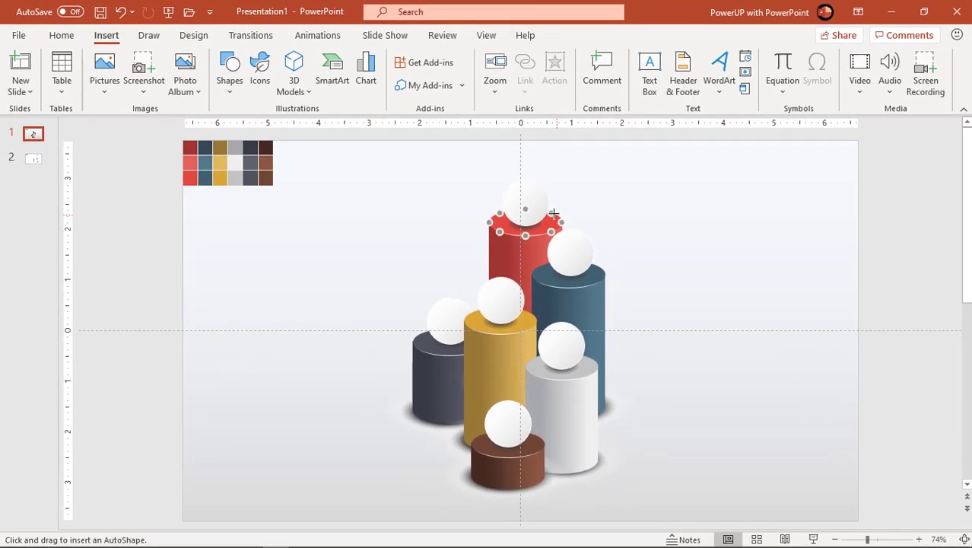
left_click_drag(555, 210, 647, 196)
left_click(638, 213)
Step: Duplicate the elbow connector and place the copy at the right edge of the blue cylinder's top
left_click(627, 197)
key("ctrl+d")
left_click_drag(631, 206, 671, 253)
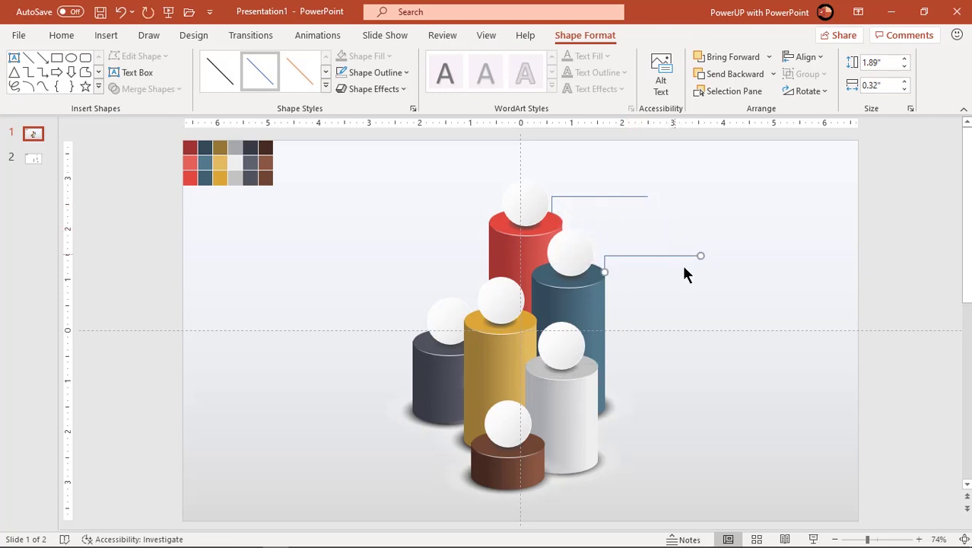
left_click(684, 276)
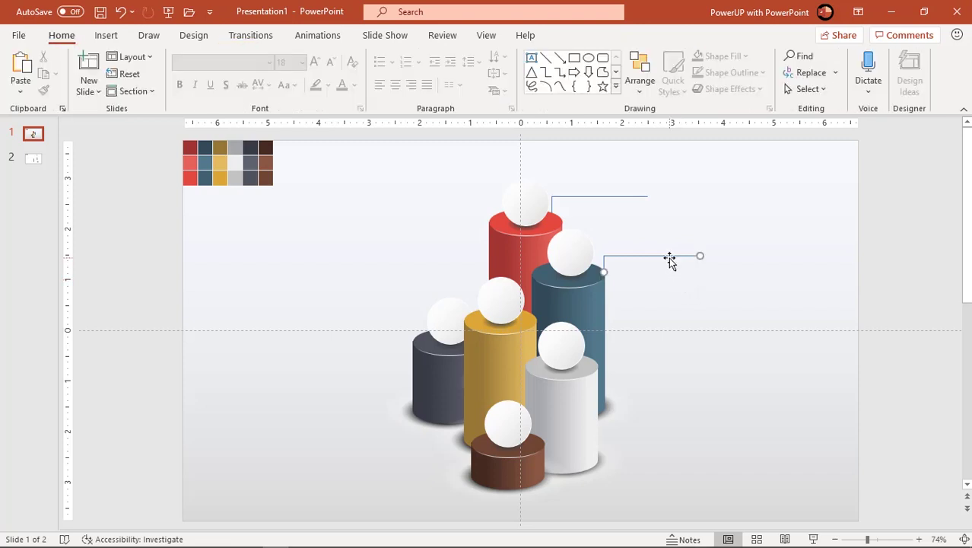
Step: Duplicate the blue cylinder's connector and place the copy at the right edge of the light grey cylinder's top
left_click(668, 257)
key("ctrl+d")
left_click_drag(668, 269, 345, 324)
left_click(671, 384)
Step: Make horizontally mirrored copies of the connector and place them at the left top edges of the dark grey, yellow and brown cylinders
left_click(670, 352)
left_click(808, 91)
left_click(811, 169)
left_click(415, 464)
left_click(339, 335)
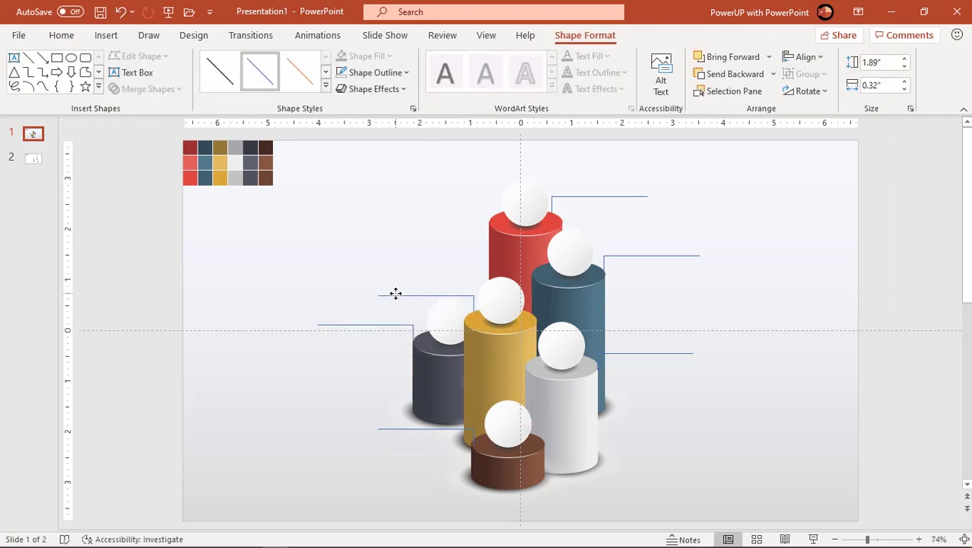
left_click(749, 403)
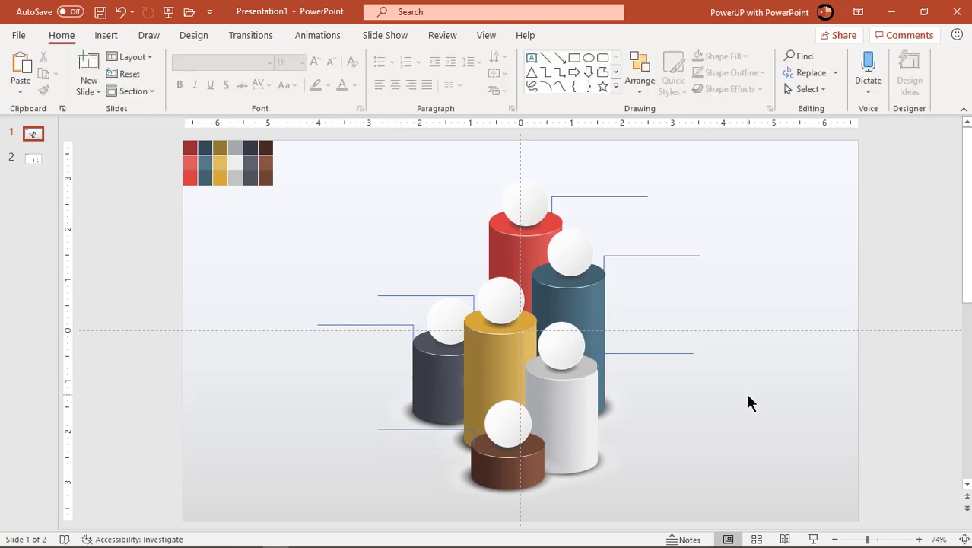
Step: Recolour the outlines of all six connector lines to a dark grey theme shade
left_click(669, 353)
left_click(640, 260, "shift")
left_click(610, 198, "shift")
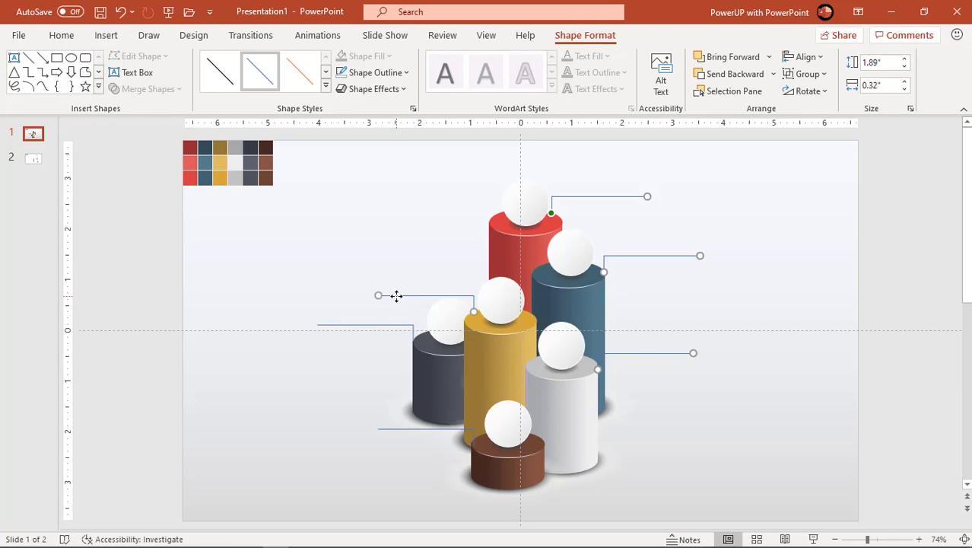
left_click(357, 325, "shift")
left_click(389, 73)
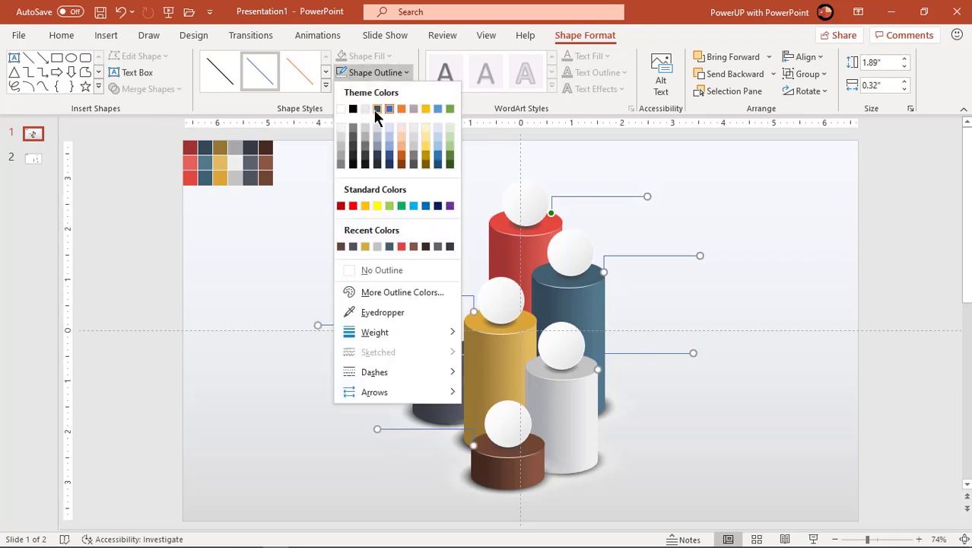
left_click(354, 152)
left_click(198, 297)
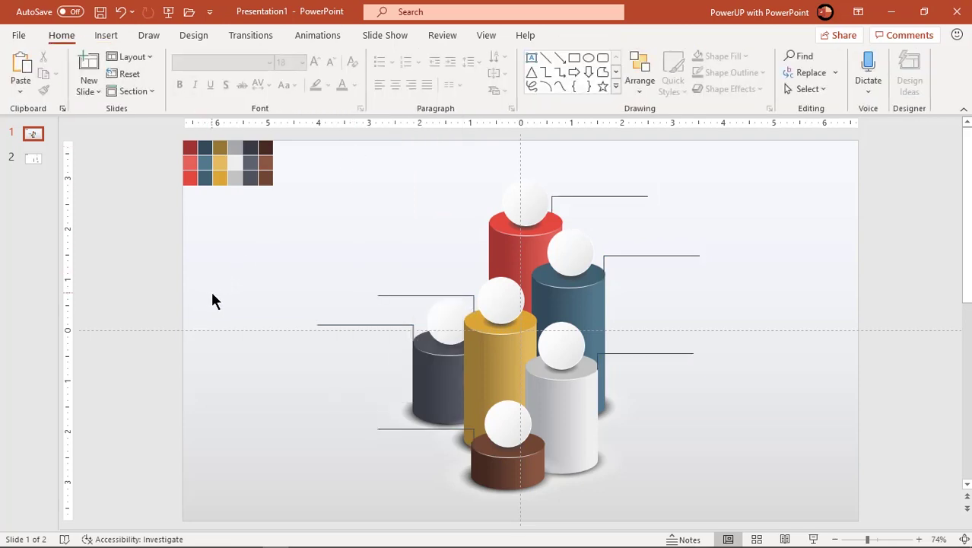
Step: Copy the six percentage labels from slide 2 to slide 1 and park them in the empty area right of the cylinders
left_click(34, 158)
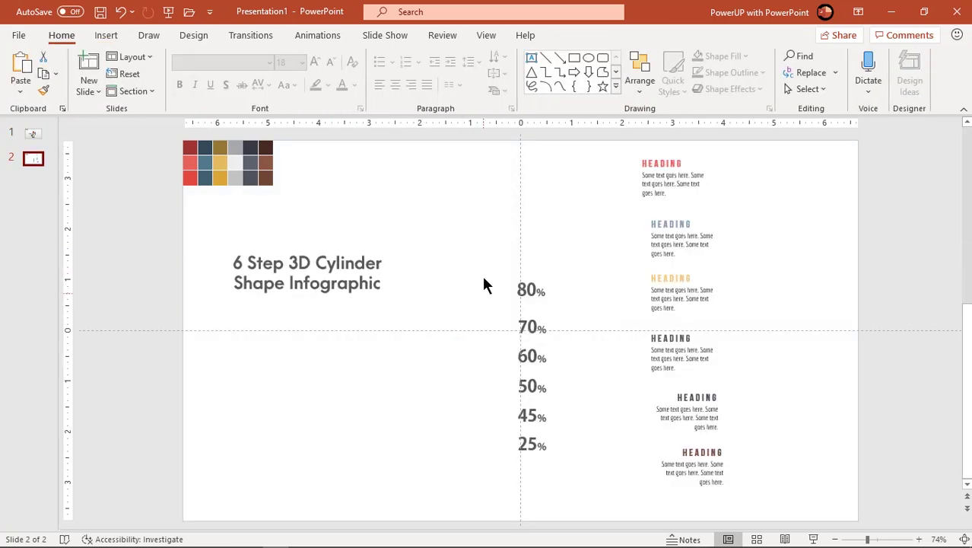
left_click_drag(484, 272, 587, 497)
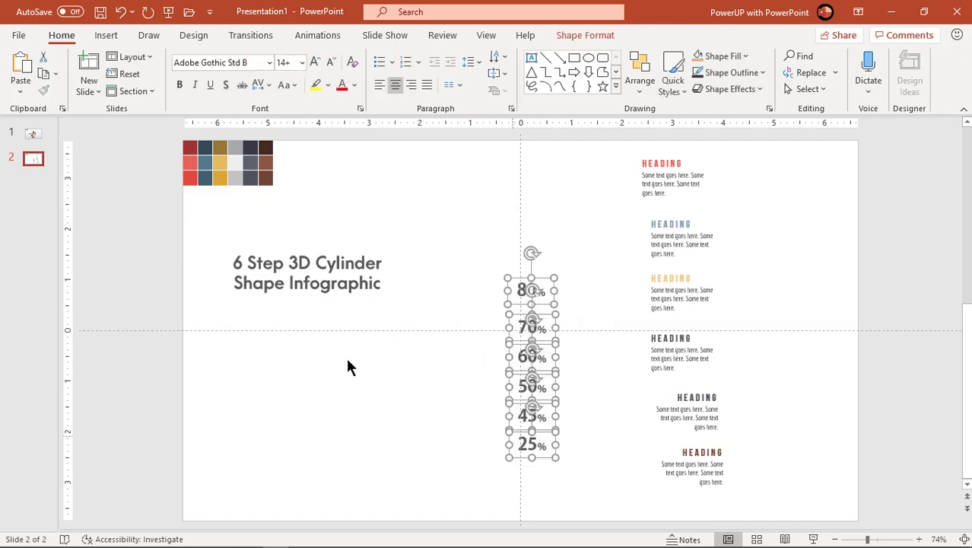
left_click(32, 134)
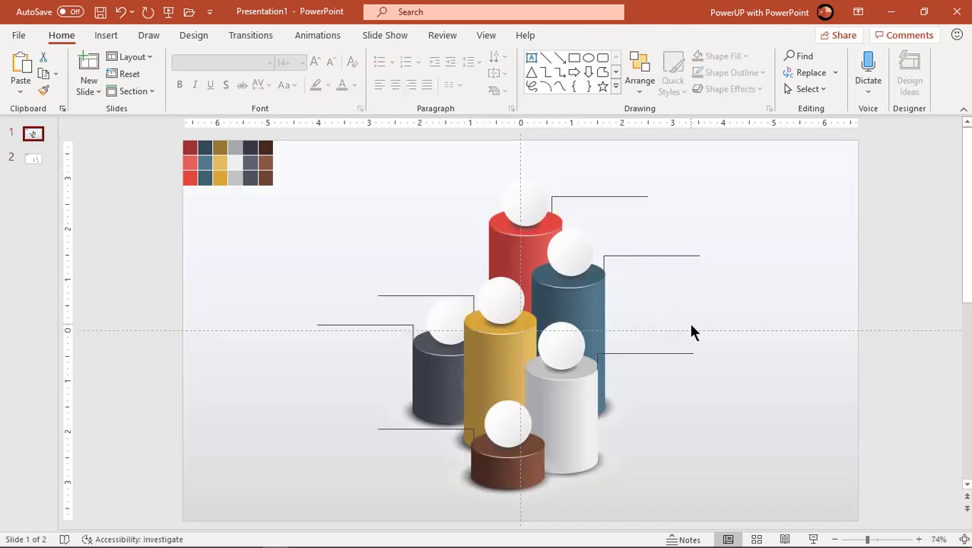
key("ctrl+v")
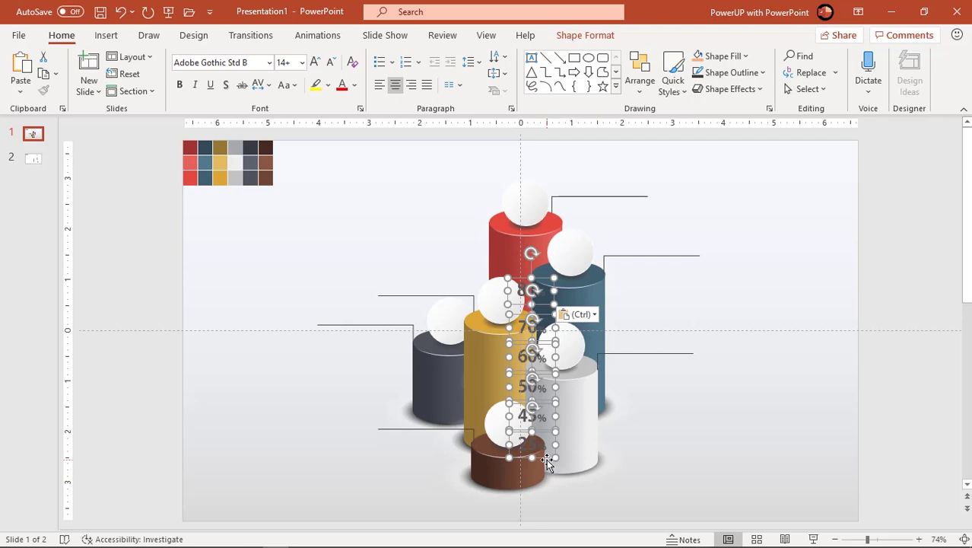
left_click_drag(548, 457, 792, 430)
left_click(745, 392)
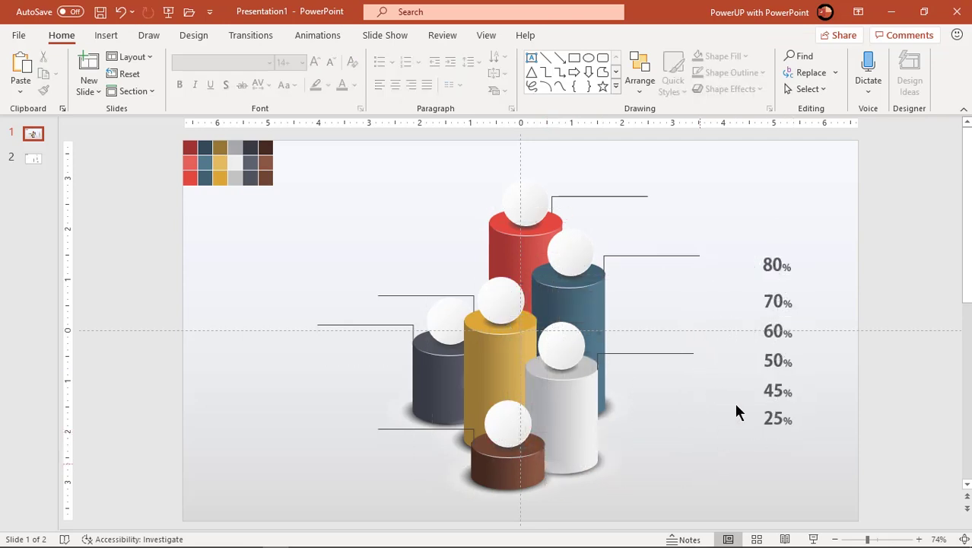
Step: Place the labels on the circles: 80% red, 70% blue, 60% yellow, 50% light grey, 45% dark grey, 25% brown
left_click(795, 280)
left_click_drag(795, 280, 544, 218)
left_click(800, 307)
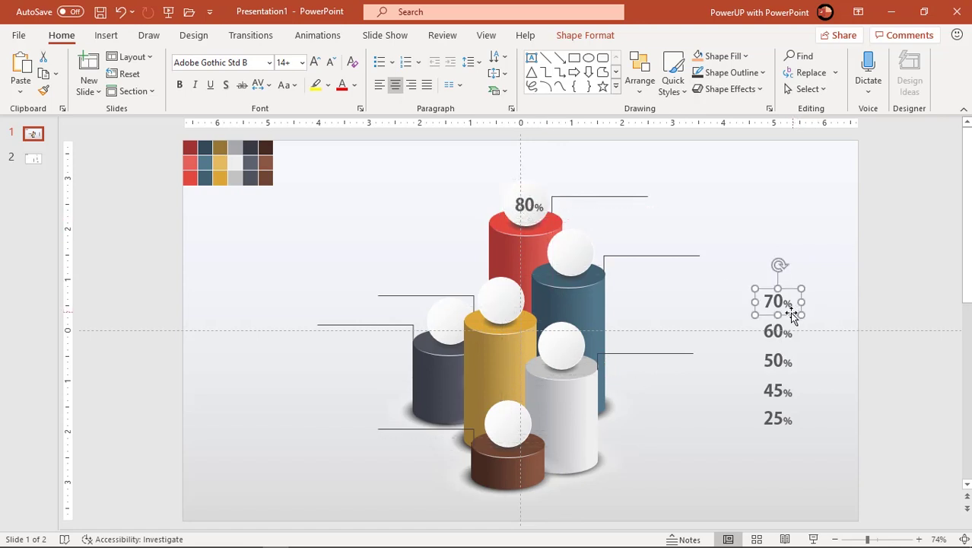
left_click_drag(791, 314, 584, 264)
left_click_drag(791, 343, 515, 317)
left_click_drag(777, 359, 579, 359)
left_click_drag(794, 403, 465, 334)
left_click_drag(792, 434, 523, 439)
Step: Copy the six heading text blocks and the "6 Step 3D Cylinder Shape Infographic" title from slide 2 to slide 1
scroll(515, 275, "down", 2)
left_click(694, 196)
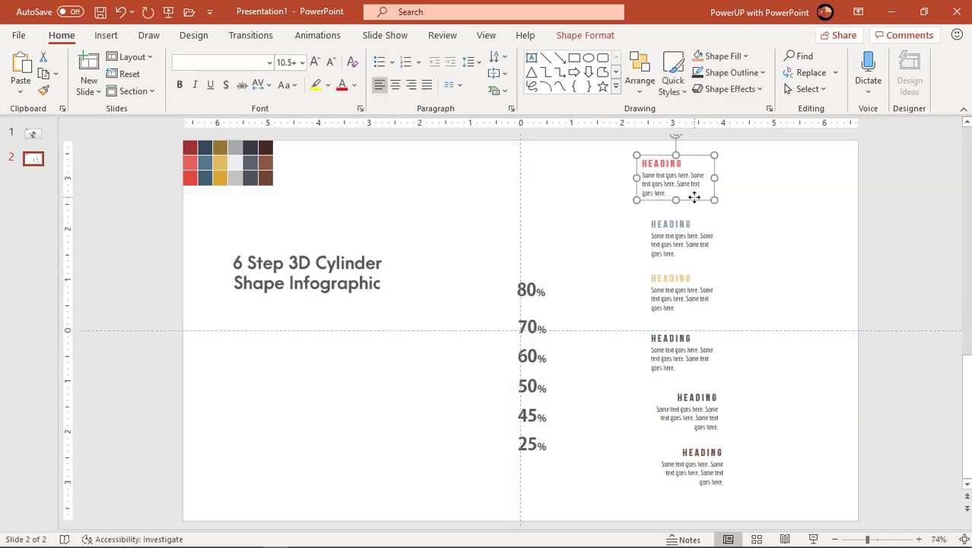
left_click(670, 223, "shift")
left_click(671, 278, "shift")
left_click(671, 338, "shift")
left_click(697, 397, "shift")
left_click(702, 452, "shift")
left_click(365, 283, "shift")
scroll(613, 409, "up", 2)
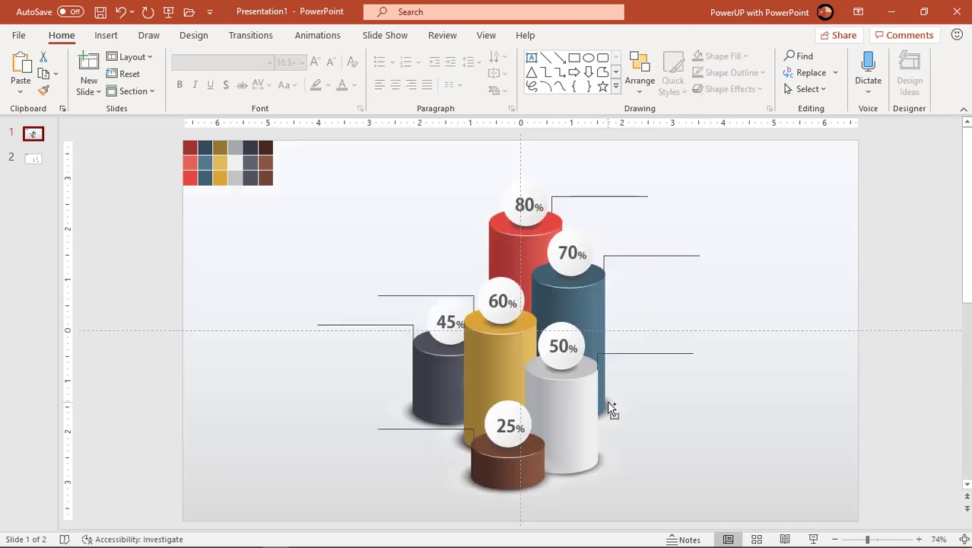
key("ctrl+v")
Step: Delete the colour swatch palette from slide 1 and have the title in the slide's upper left area
left_click_drag(303, 210, 145, 130)
key("Delete")
Step: Place the red, blue, yellow, light grey and dark grey cylinders' heading text blocks at the ends of their connectors
mouse_move(701, 198)
left_mouse_down()
mouse_move(716, 219)
mouse_move(693, 199)
left_mouse_up()
left_click_drag(698, 259, 752, 282)
left_click_drag(687, 321, 350, 323)
mouse_move(307, 273)
left_mouse_down()
mouse_move(315, 194)
mouse_move(302, 275)
mouse_move(315, 276)
left_mouse_up()
left_click_drag(714, 370, 756, 378)
left_click_drag(708, 419, 311, 331)
Step: Shorten the yellow cylinder's connector slightly and right-align its heading text block
left_click(388, 295)
left_click_drag(379, 296, 473, 303)
left_click(330, 312)
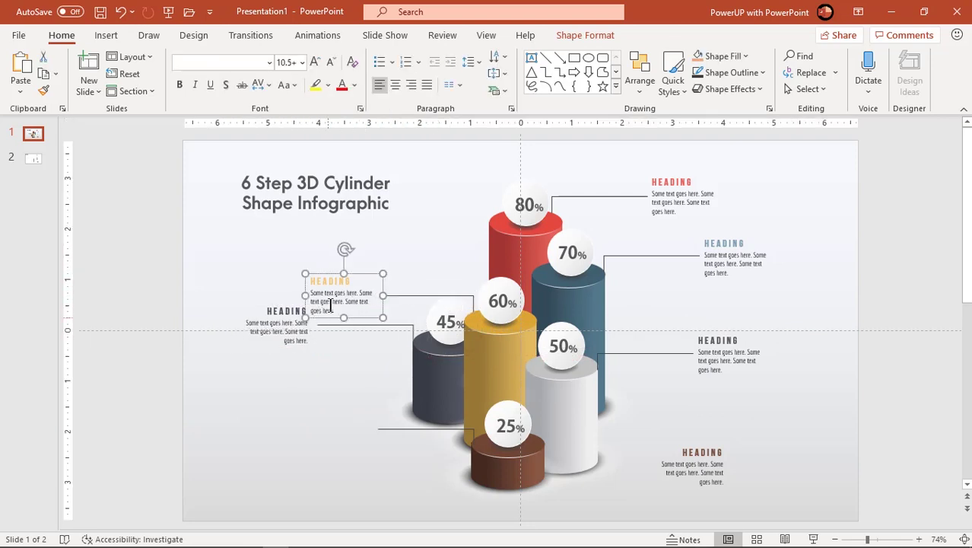
key("ctrl+r")
left_click(339, 381)
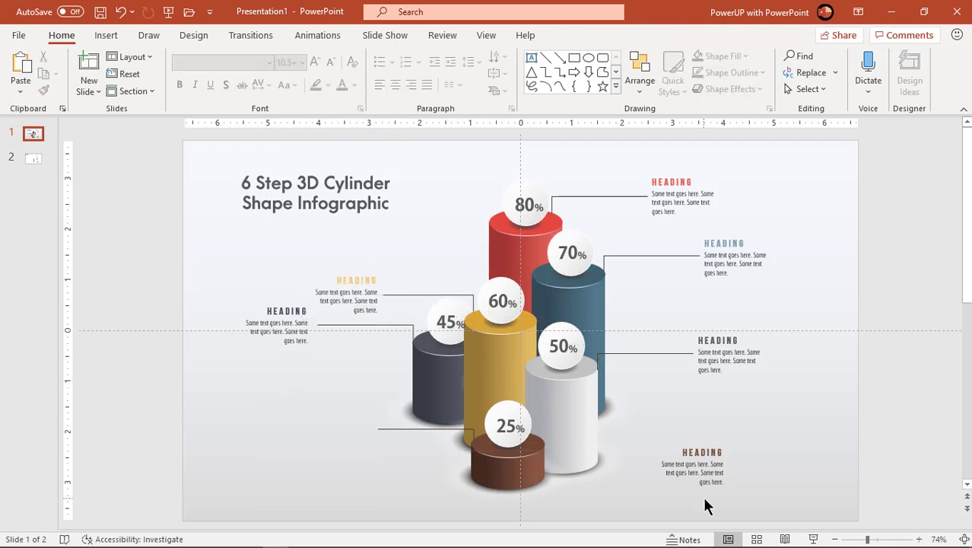
Step: Place the brown heading text block at the outer end of the brown cylinder's connector
left_click_drag(707, 504, 368, 458)
left_click(763, 454)
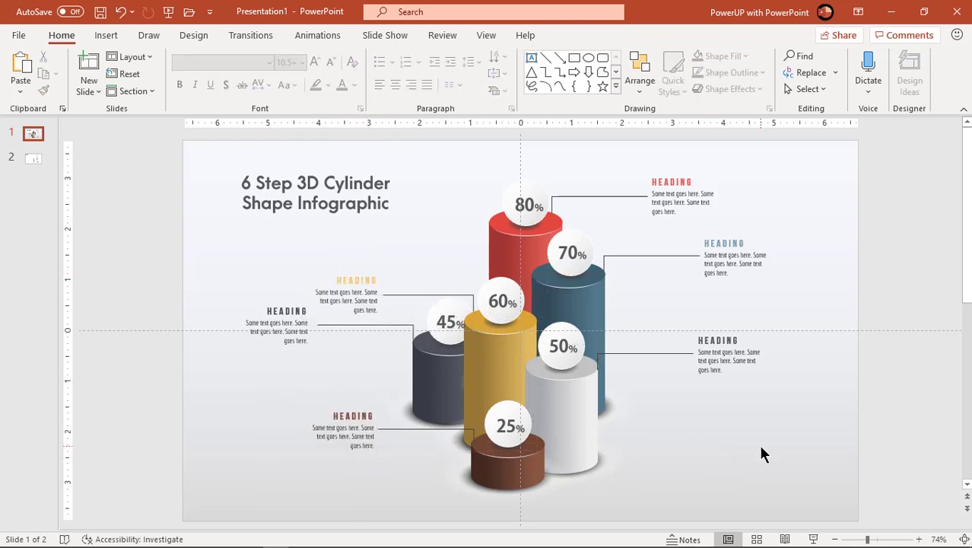